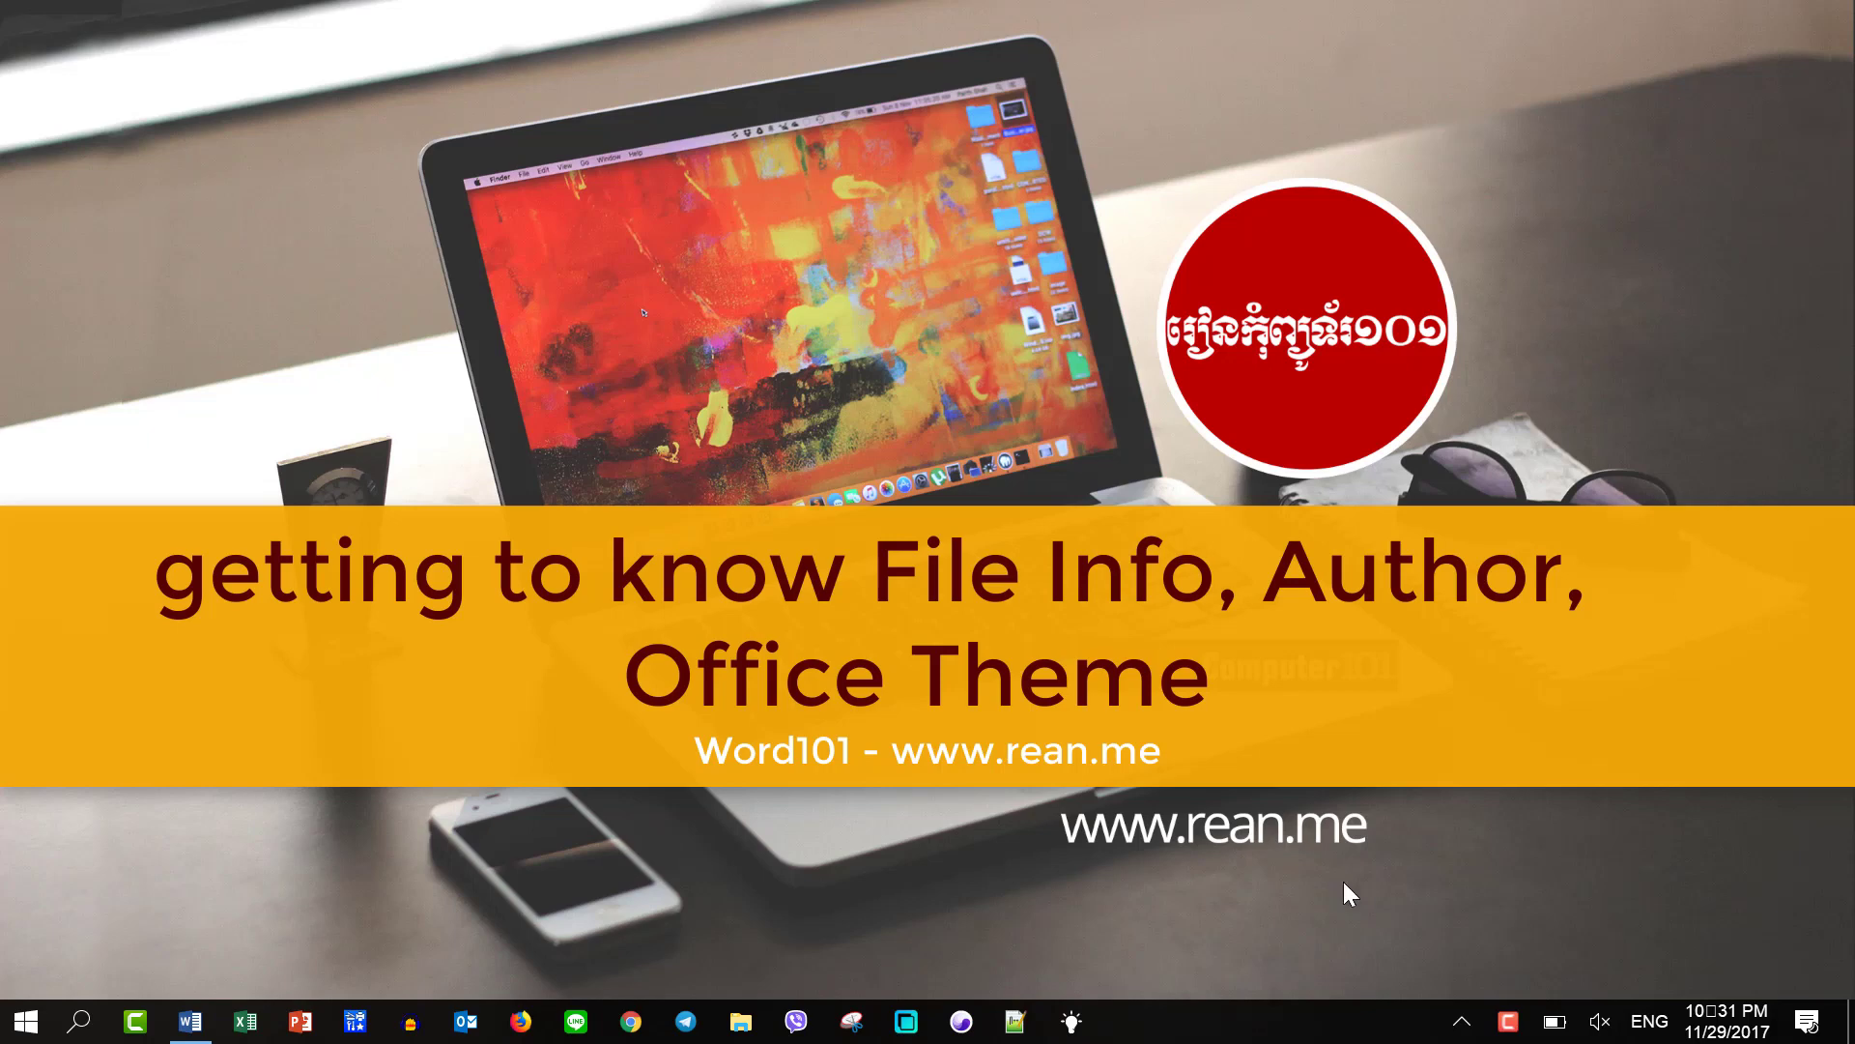
Step: Bring the Word101.docx window to the front from the Word taskbar icon
left_click(195, 1026)
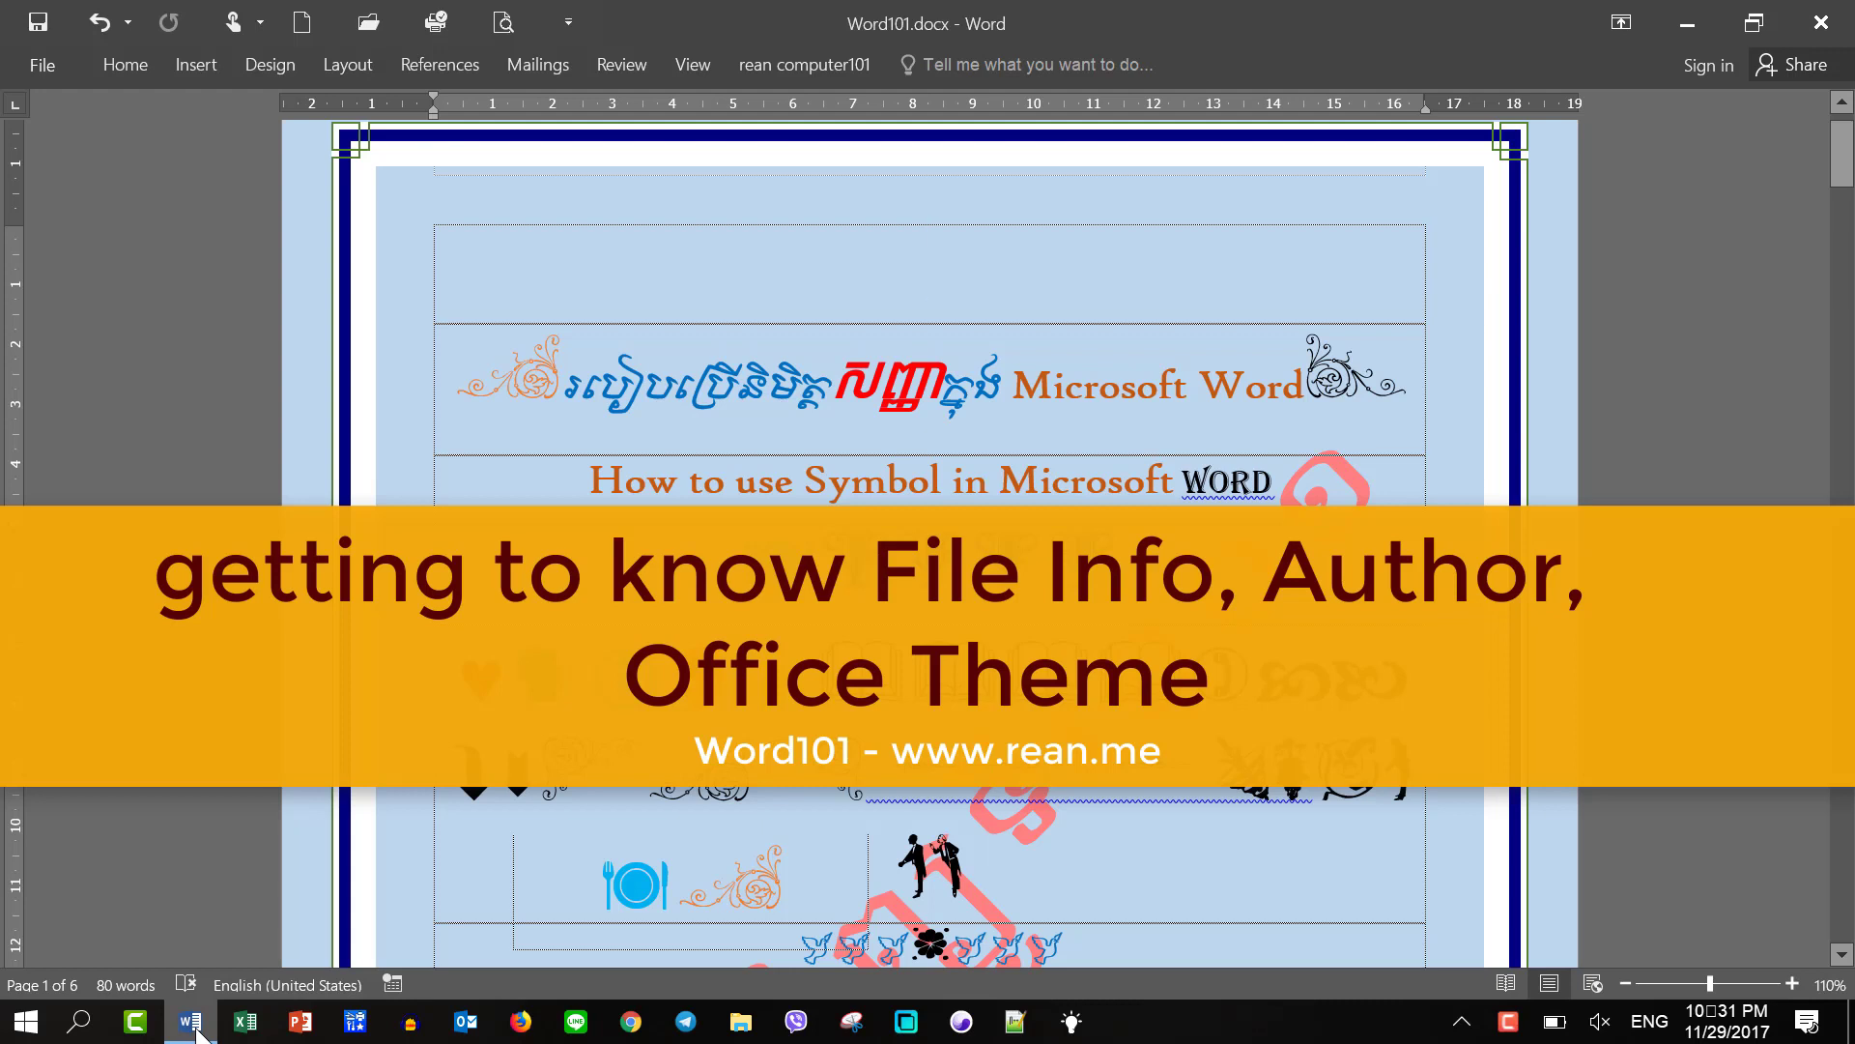
Step: Show Word101's File Info page, return to the document, then reopen Info
left_click(42, 63)
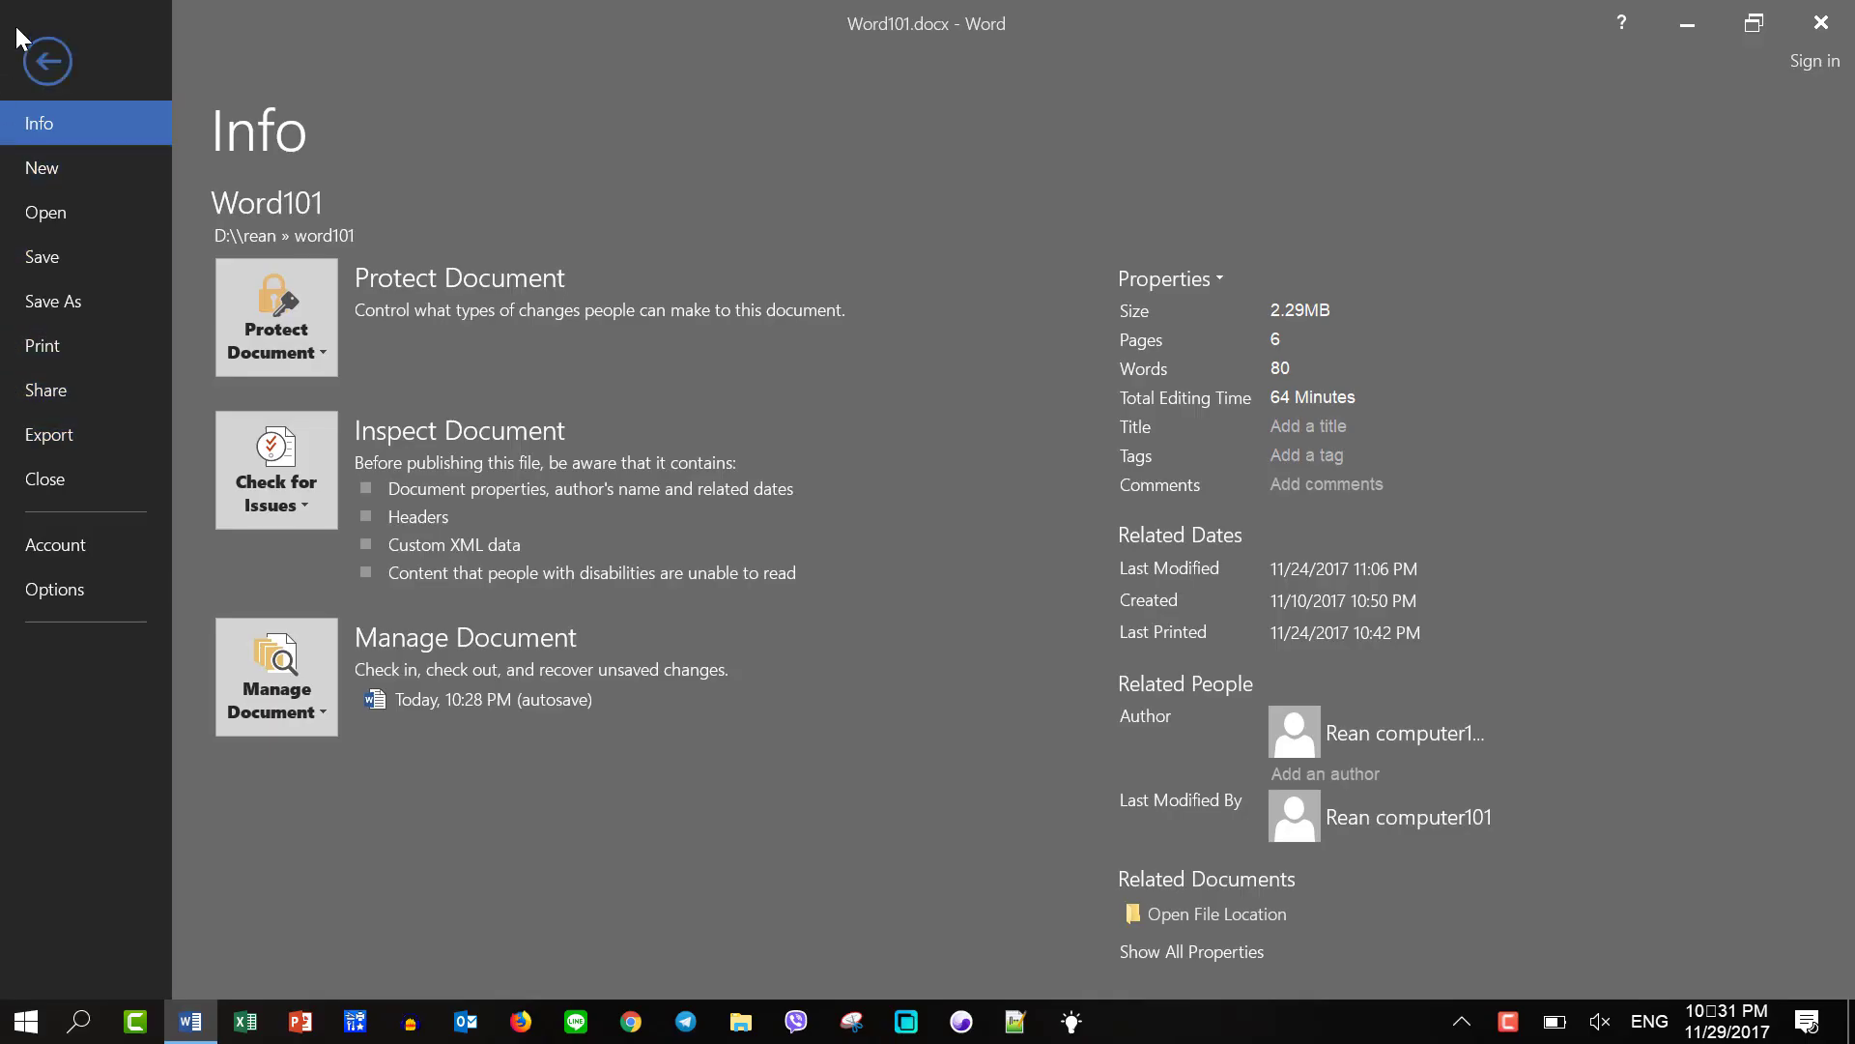
left_click(41, 60)
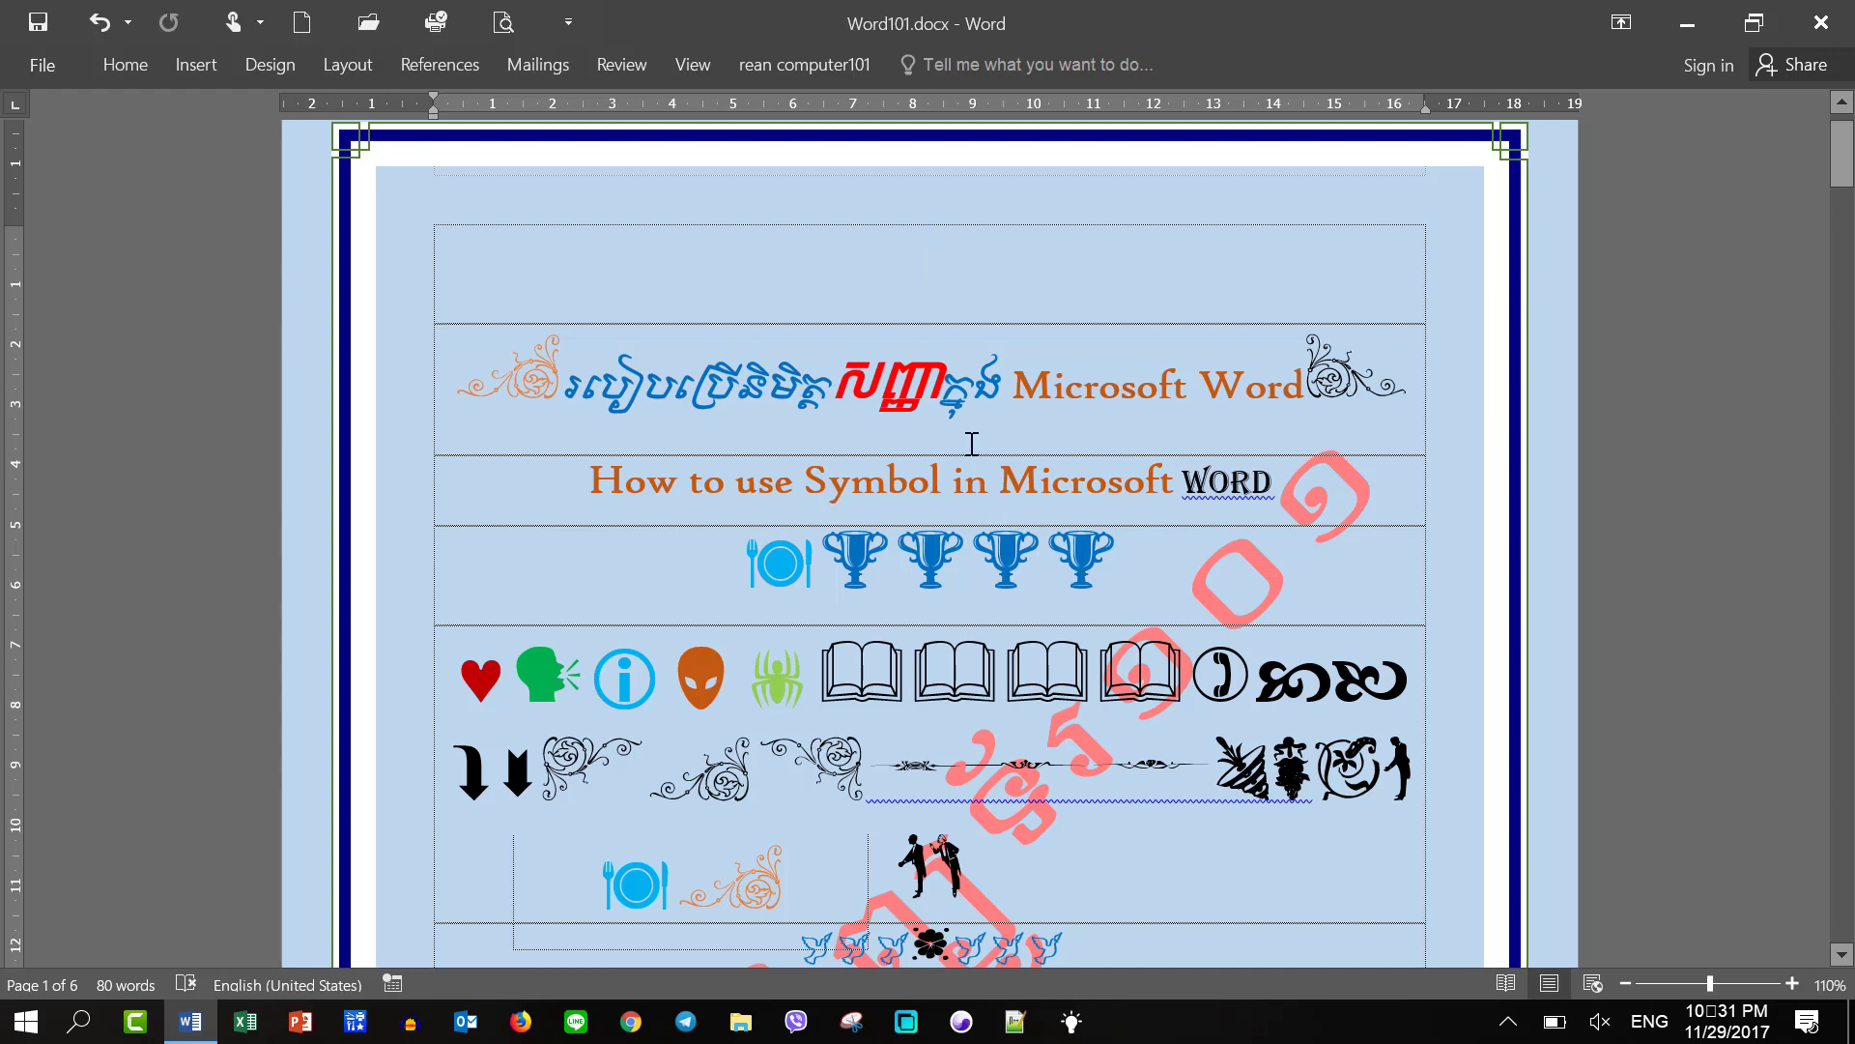
left_click(42, 63)
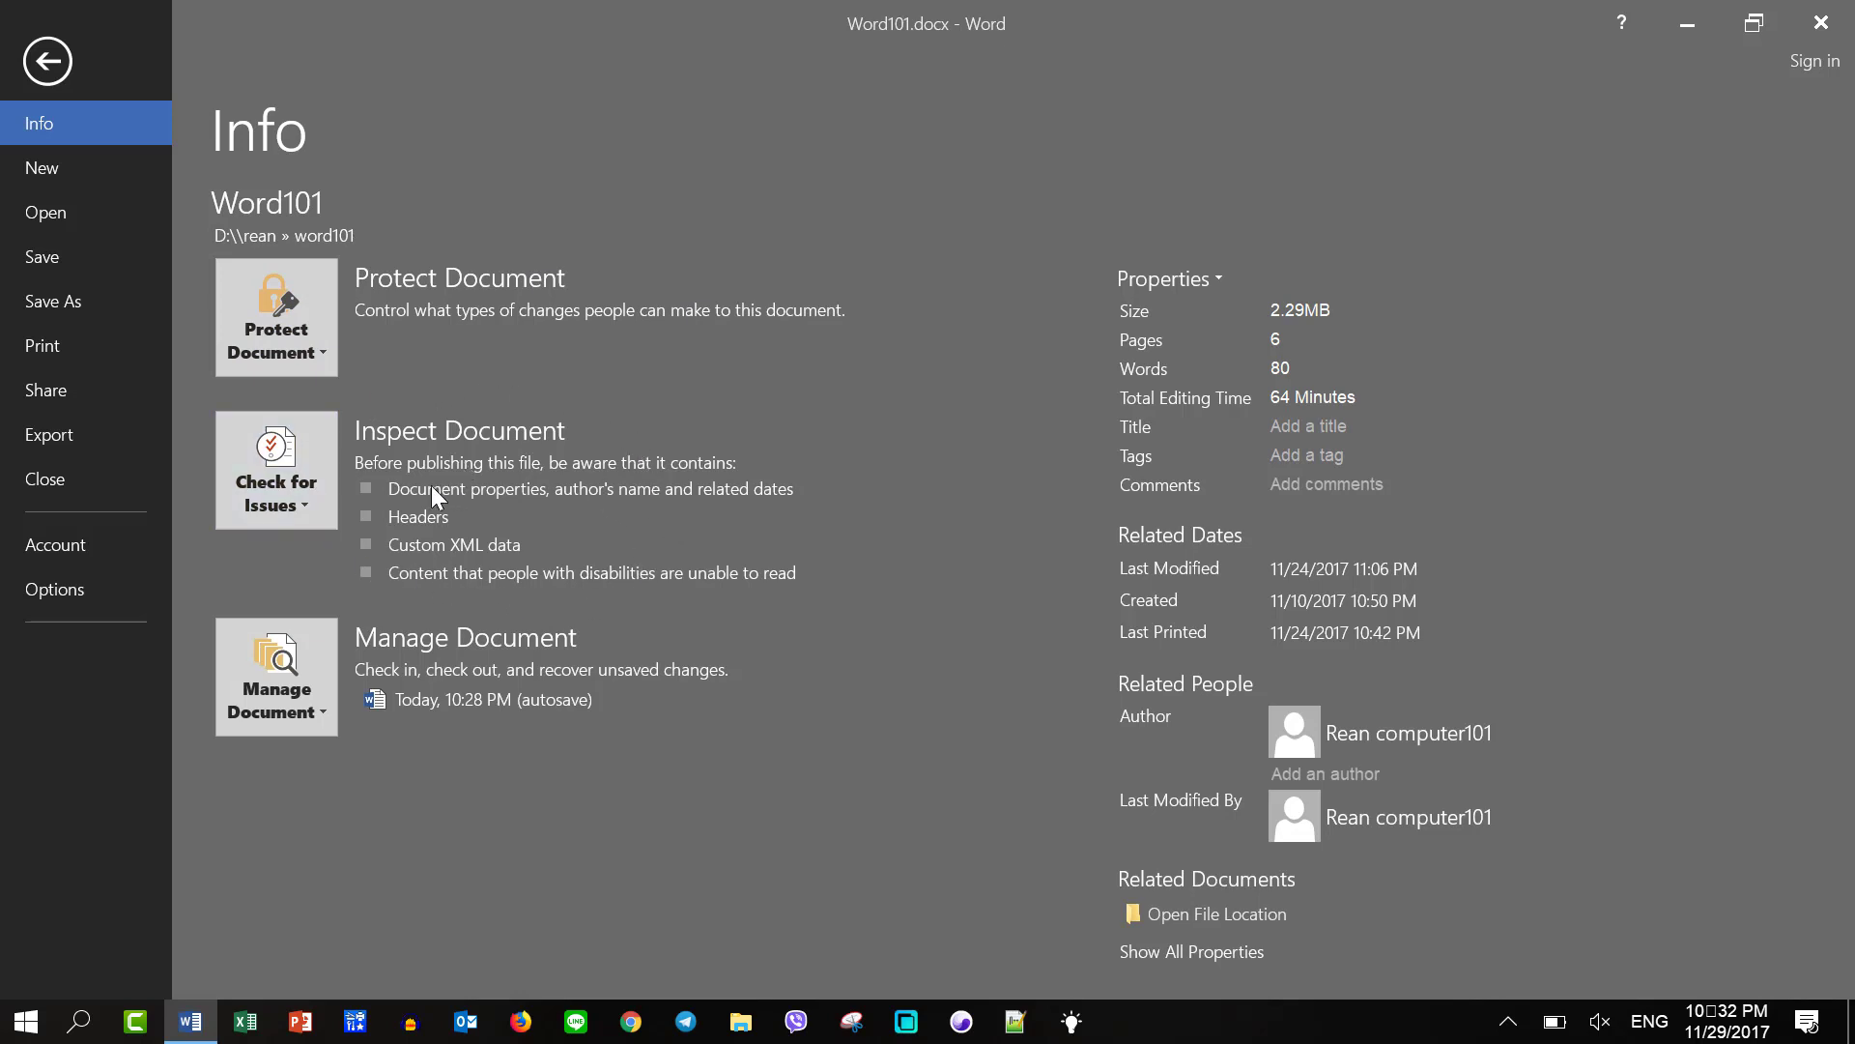
left_click(326, 709)
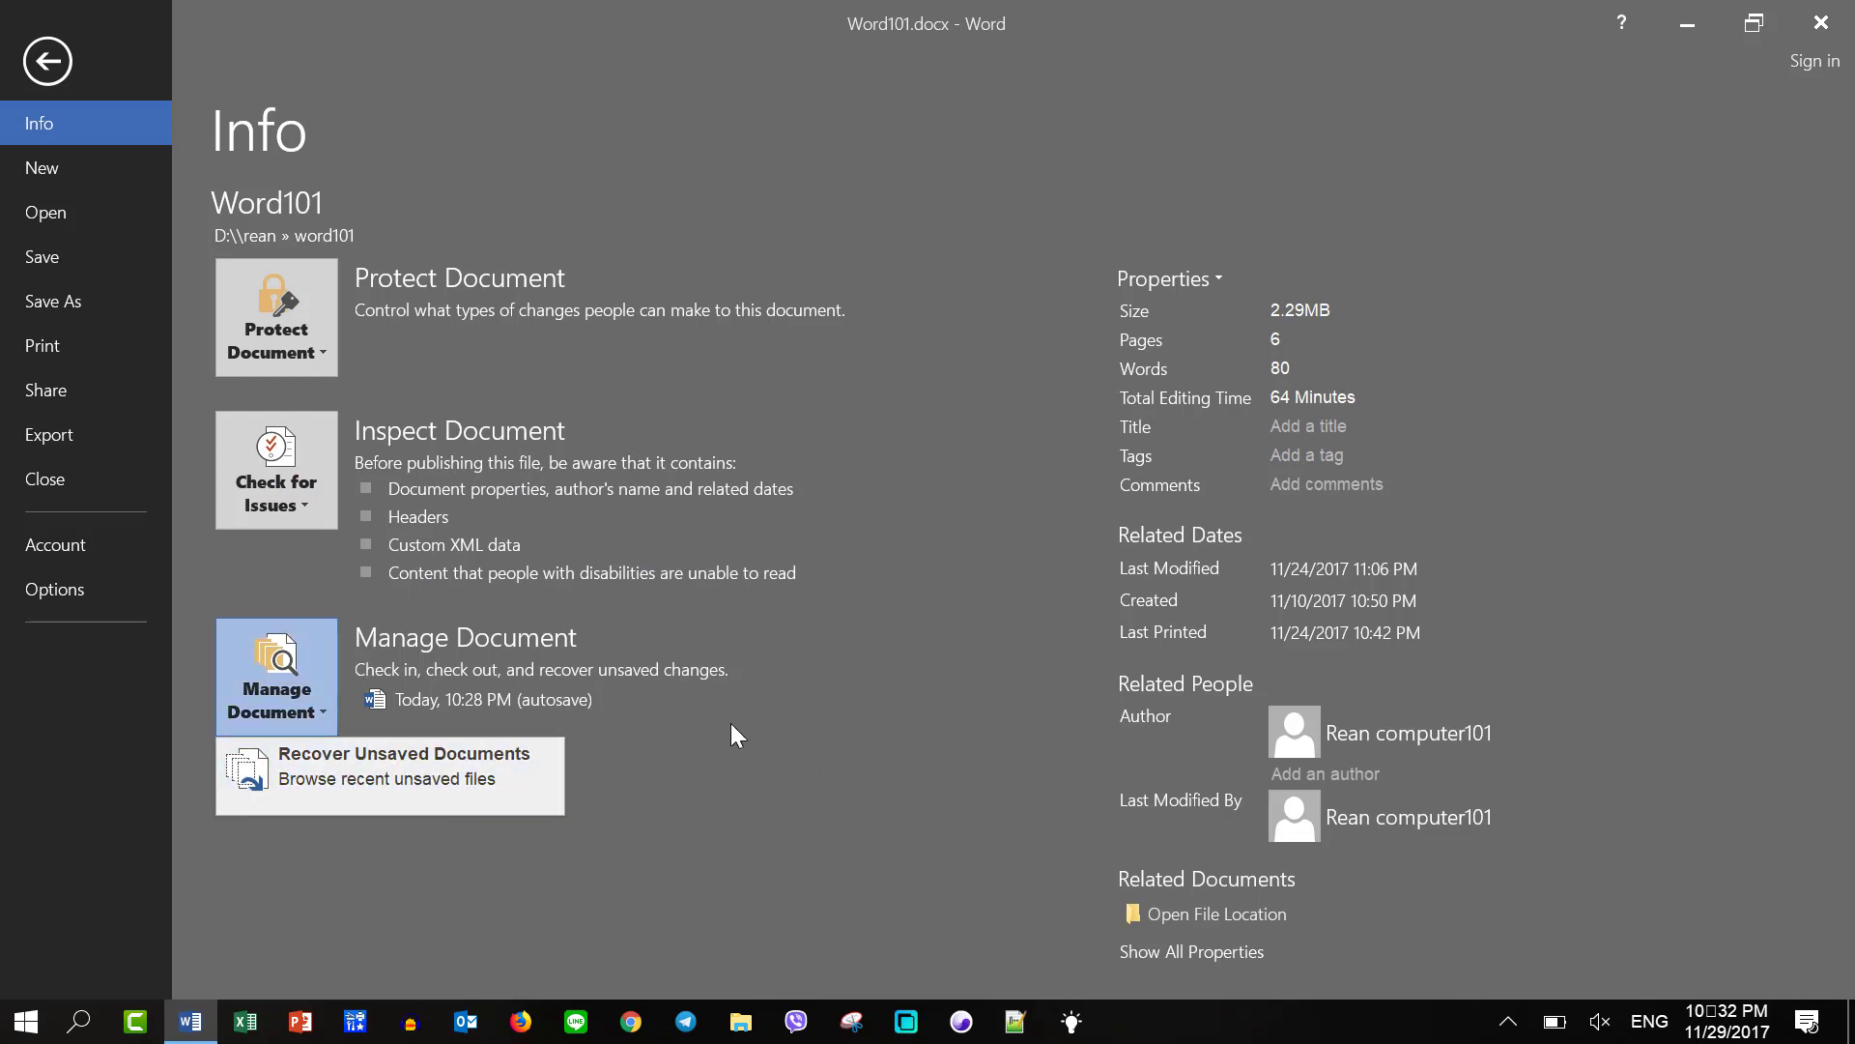
left_click(792, 642)
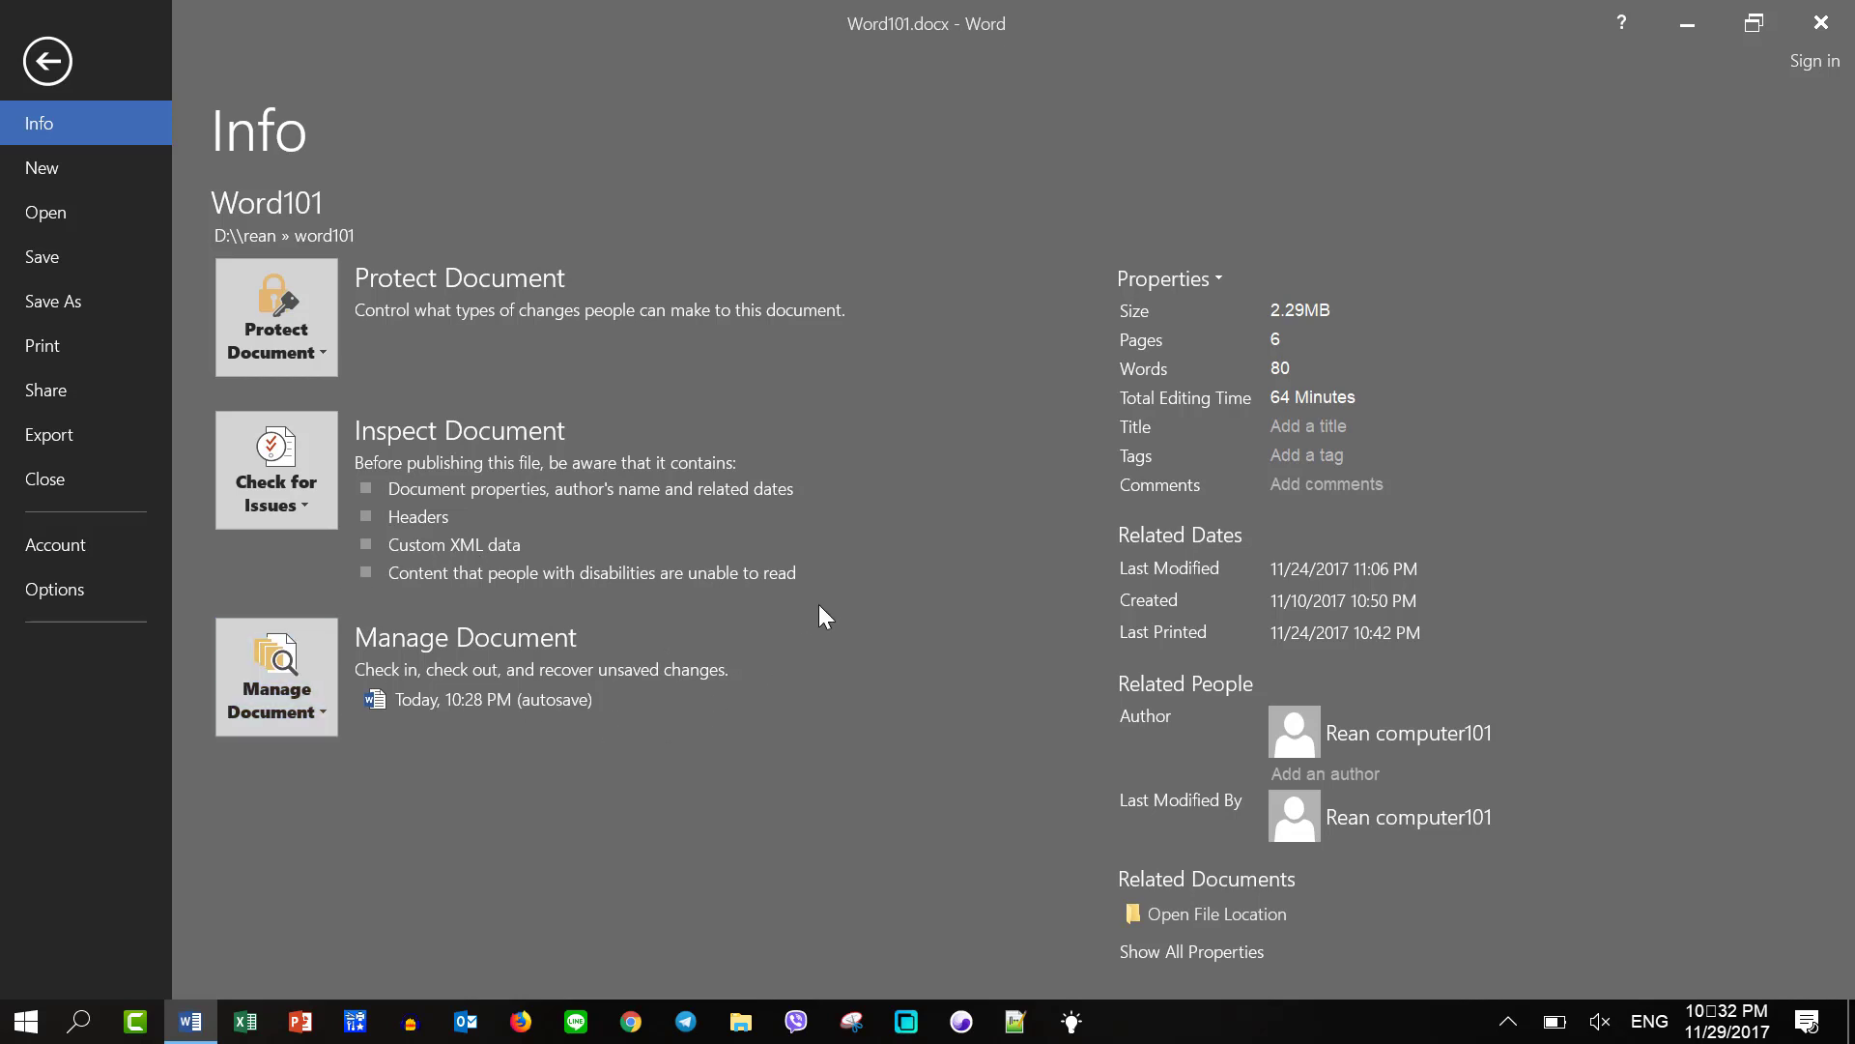
left_click(1217, 278)
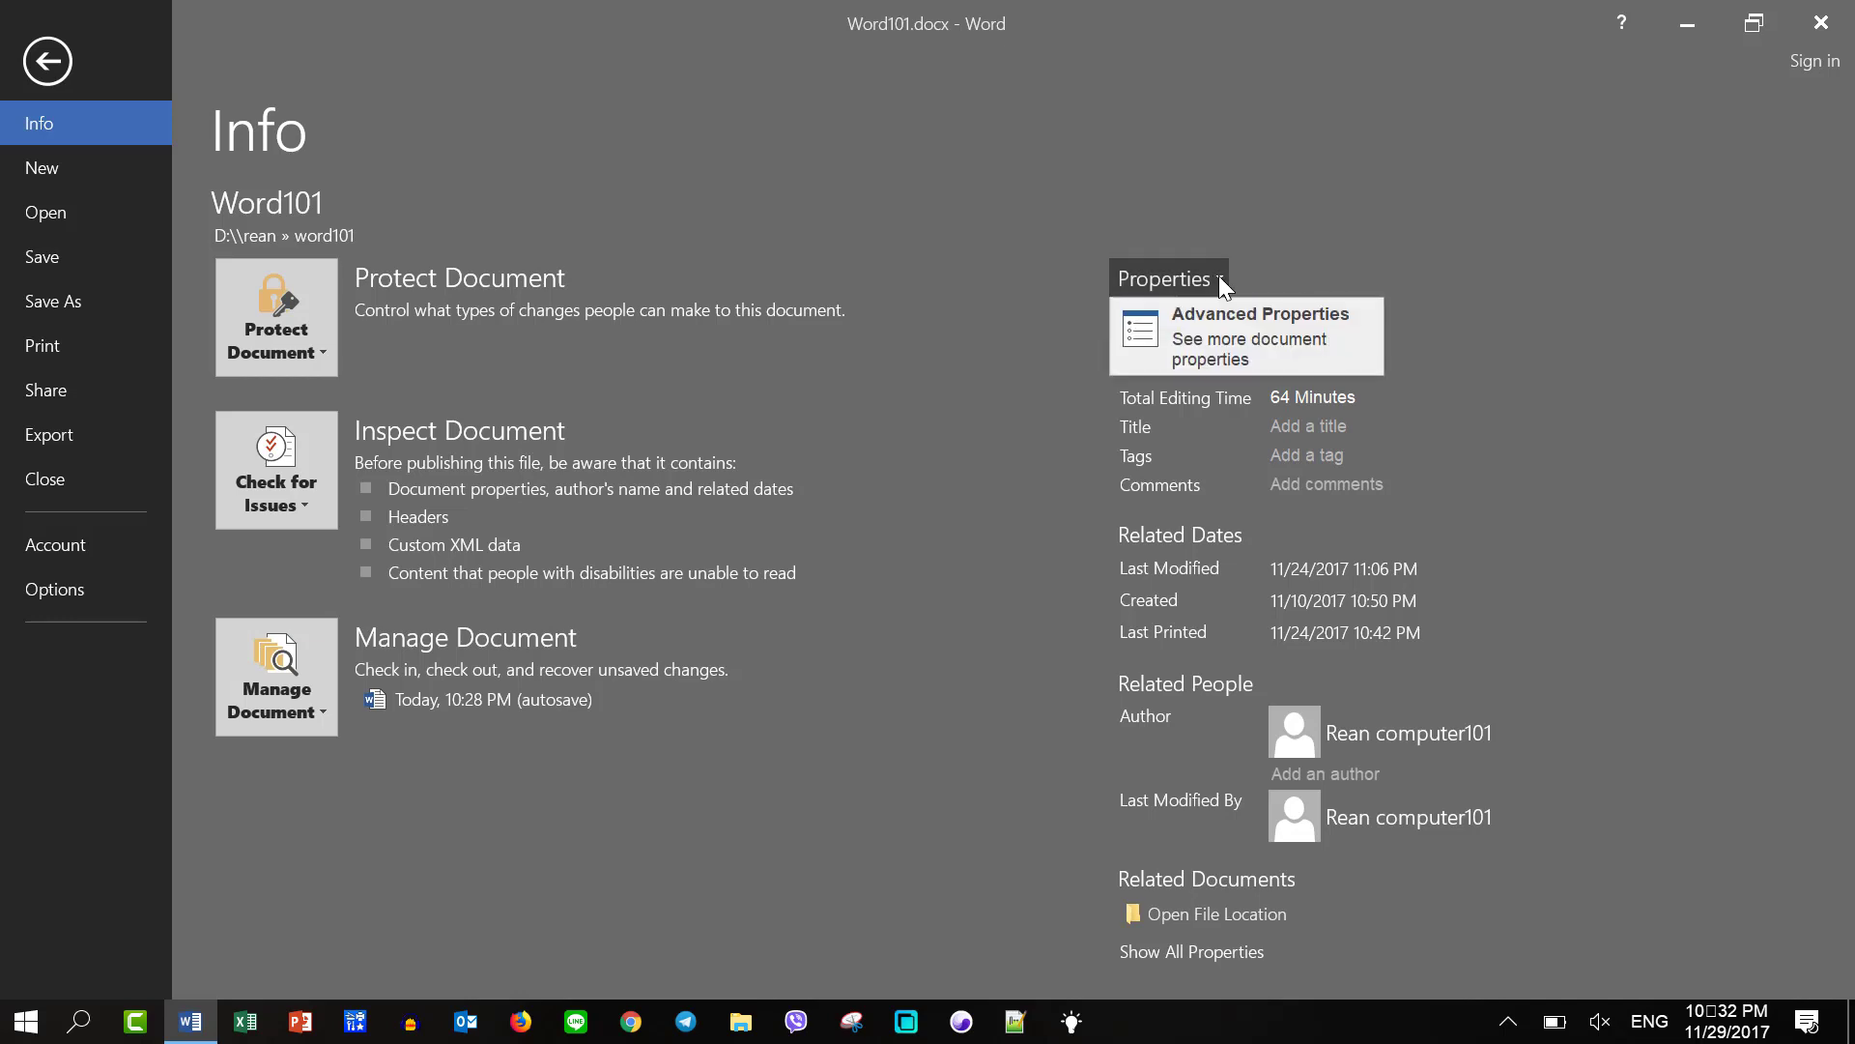
left_click(1394, 241)
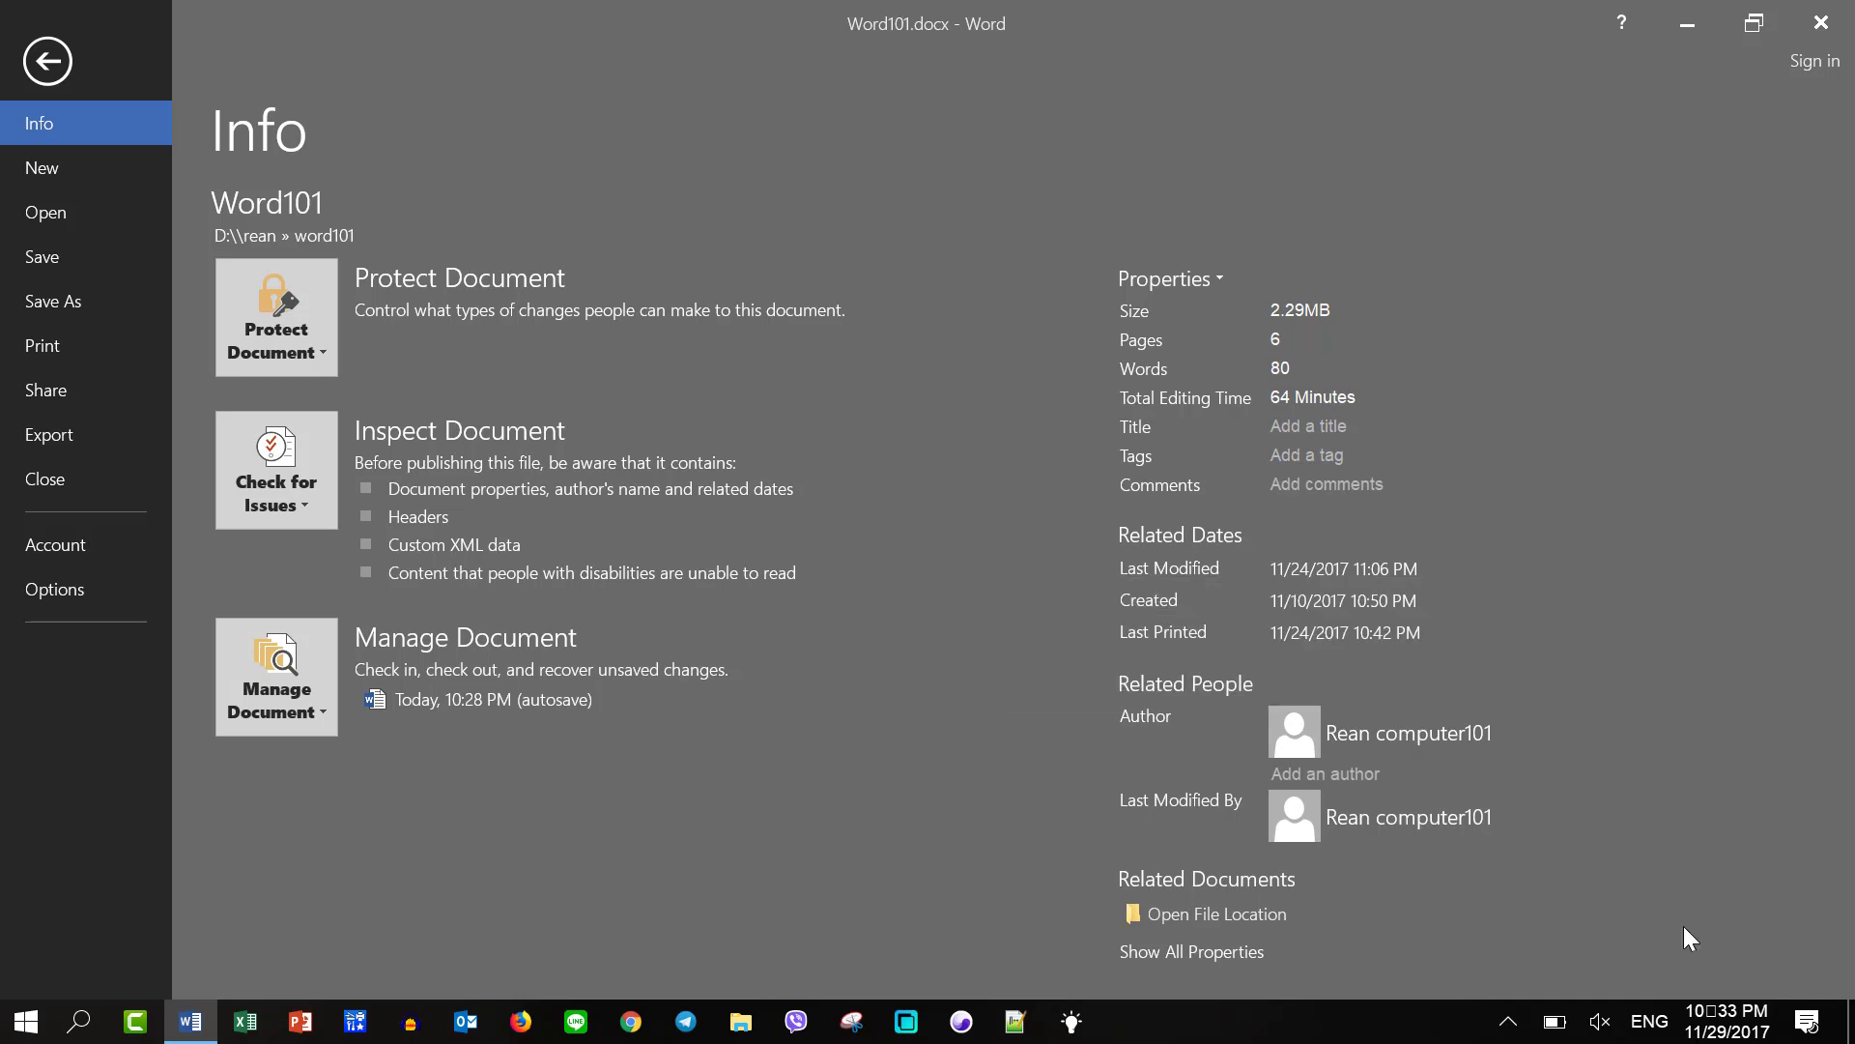
Step: Start an 'Add an author' entry under Related People, cancel it, then start it again
left_click(1325, 773)
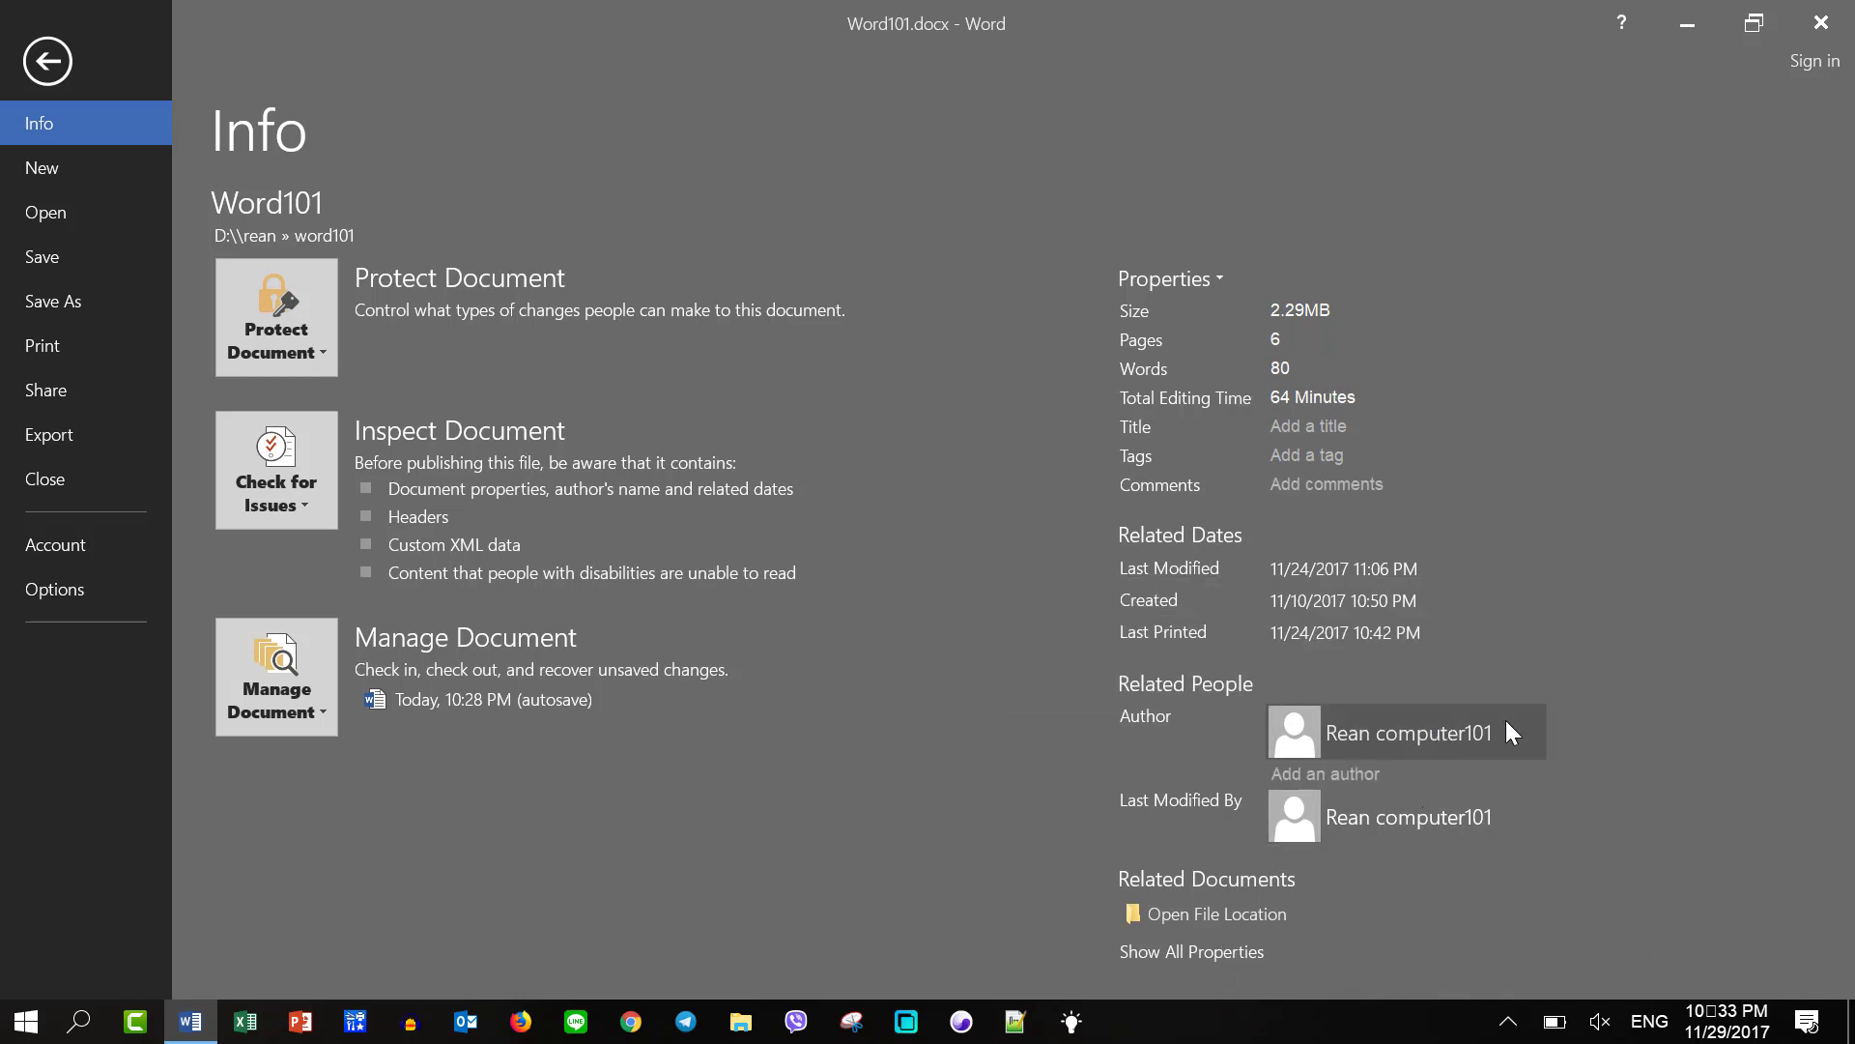
left_click(1437, 731)
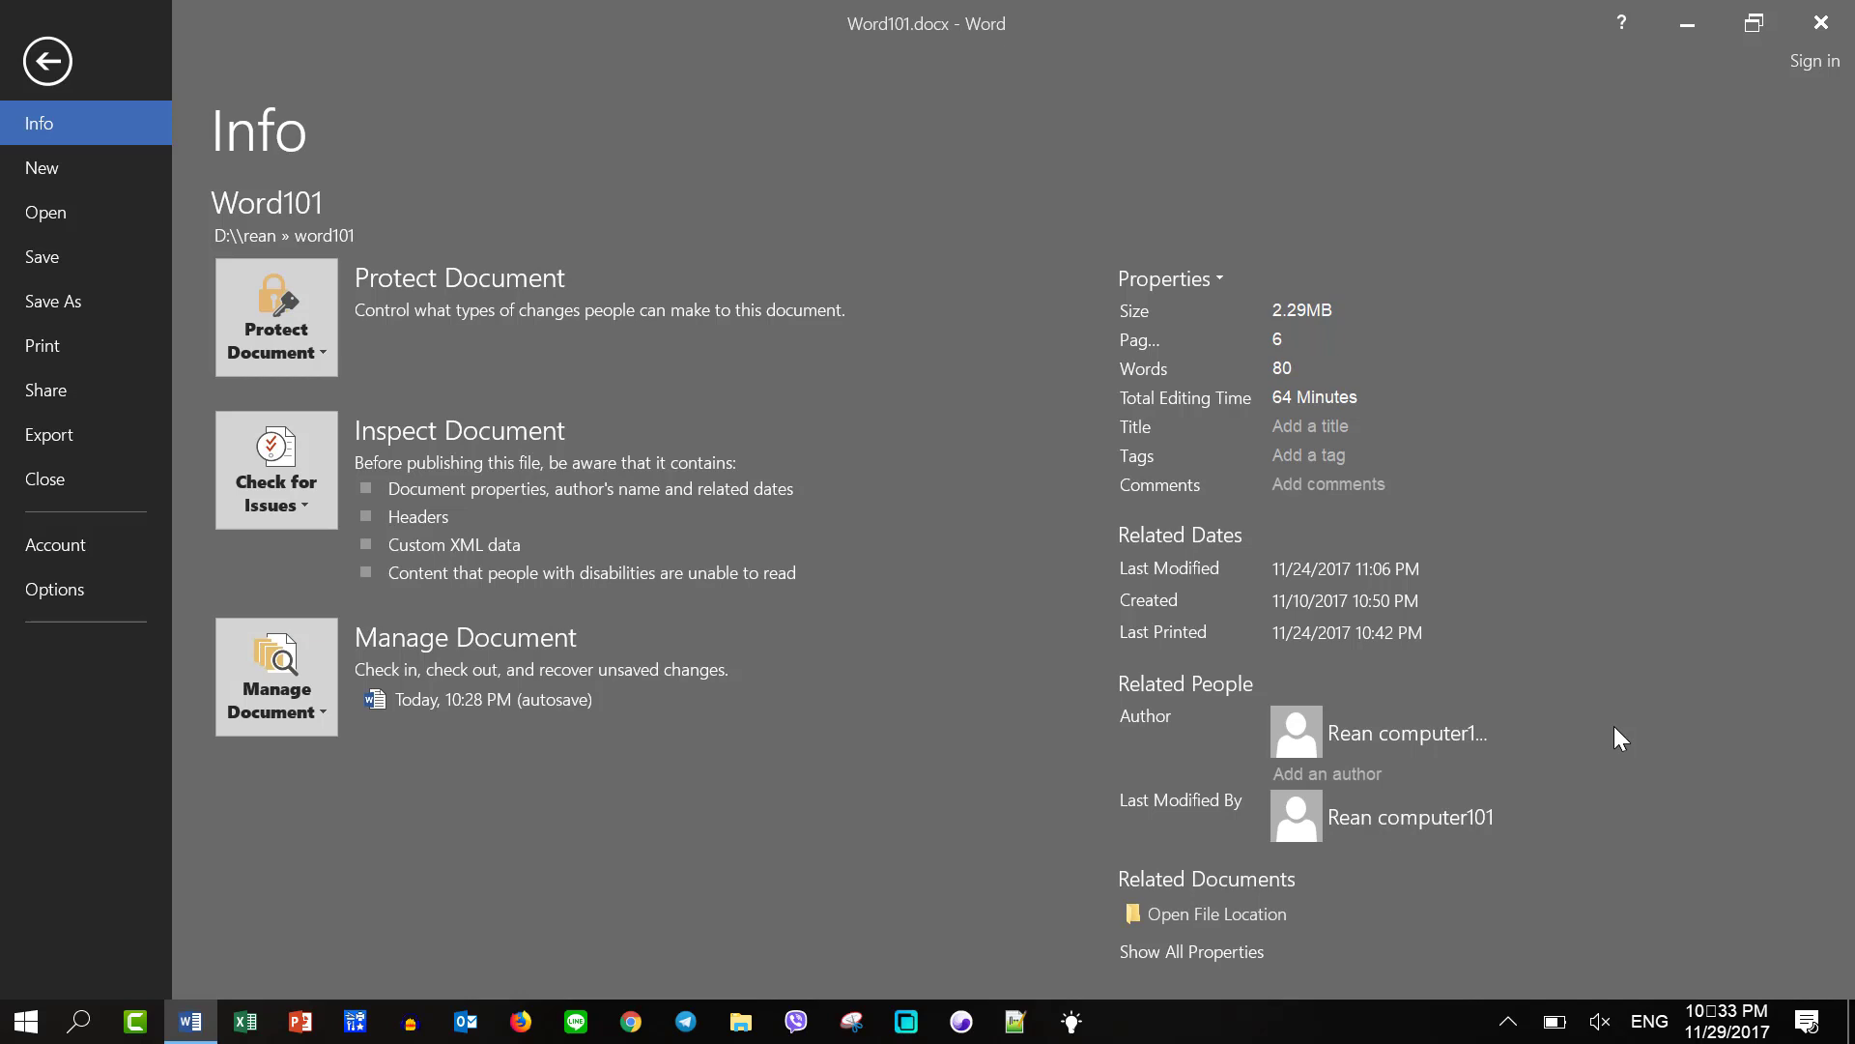
left_click(1435, 774)
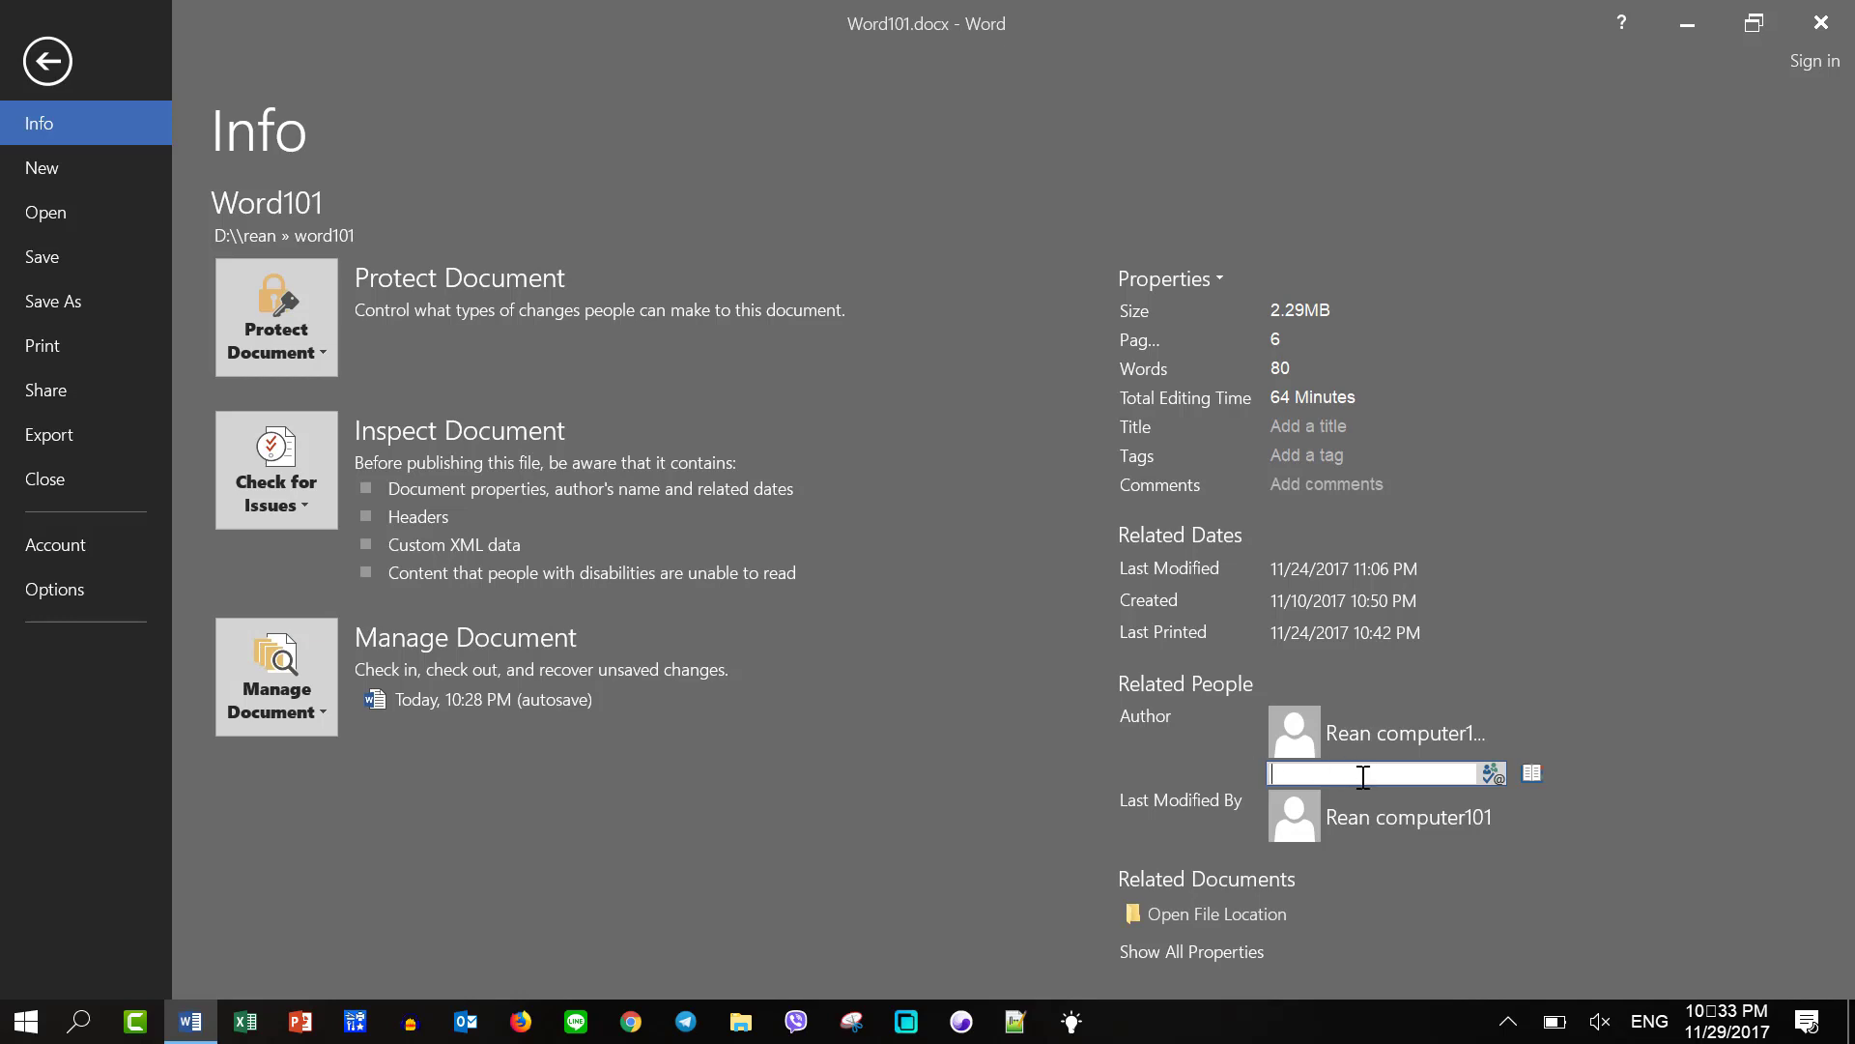
Step: Add the Khmer name រៀន as a second author, creating it as a new contact
key("alt+shift")
type("ះ")
type("រៀន")
key("Return")
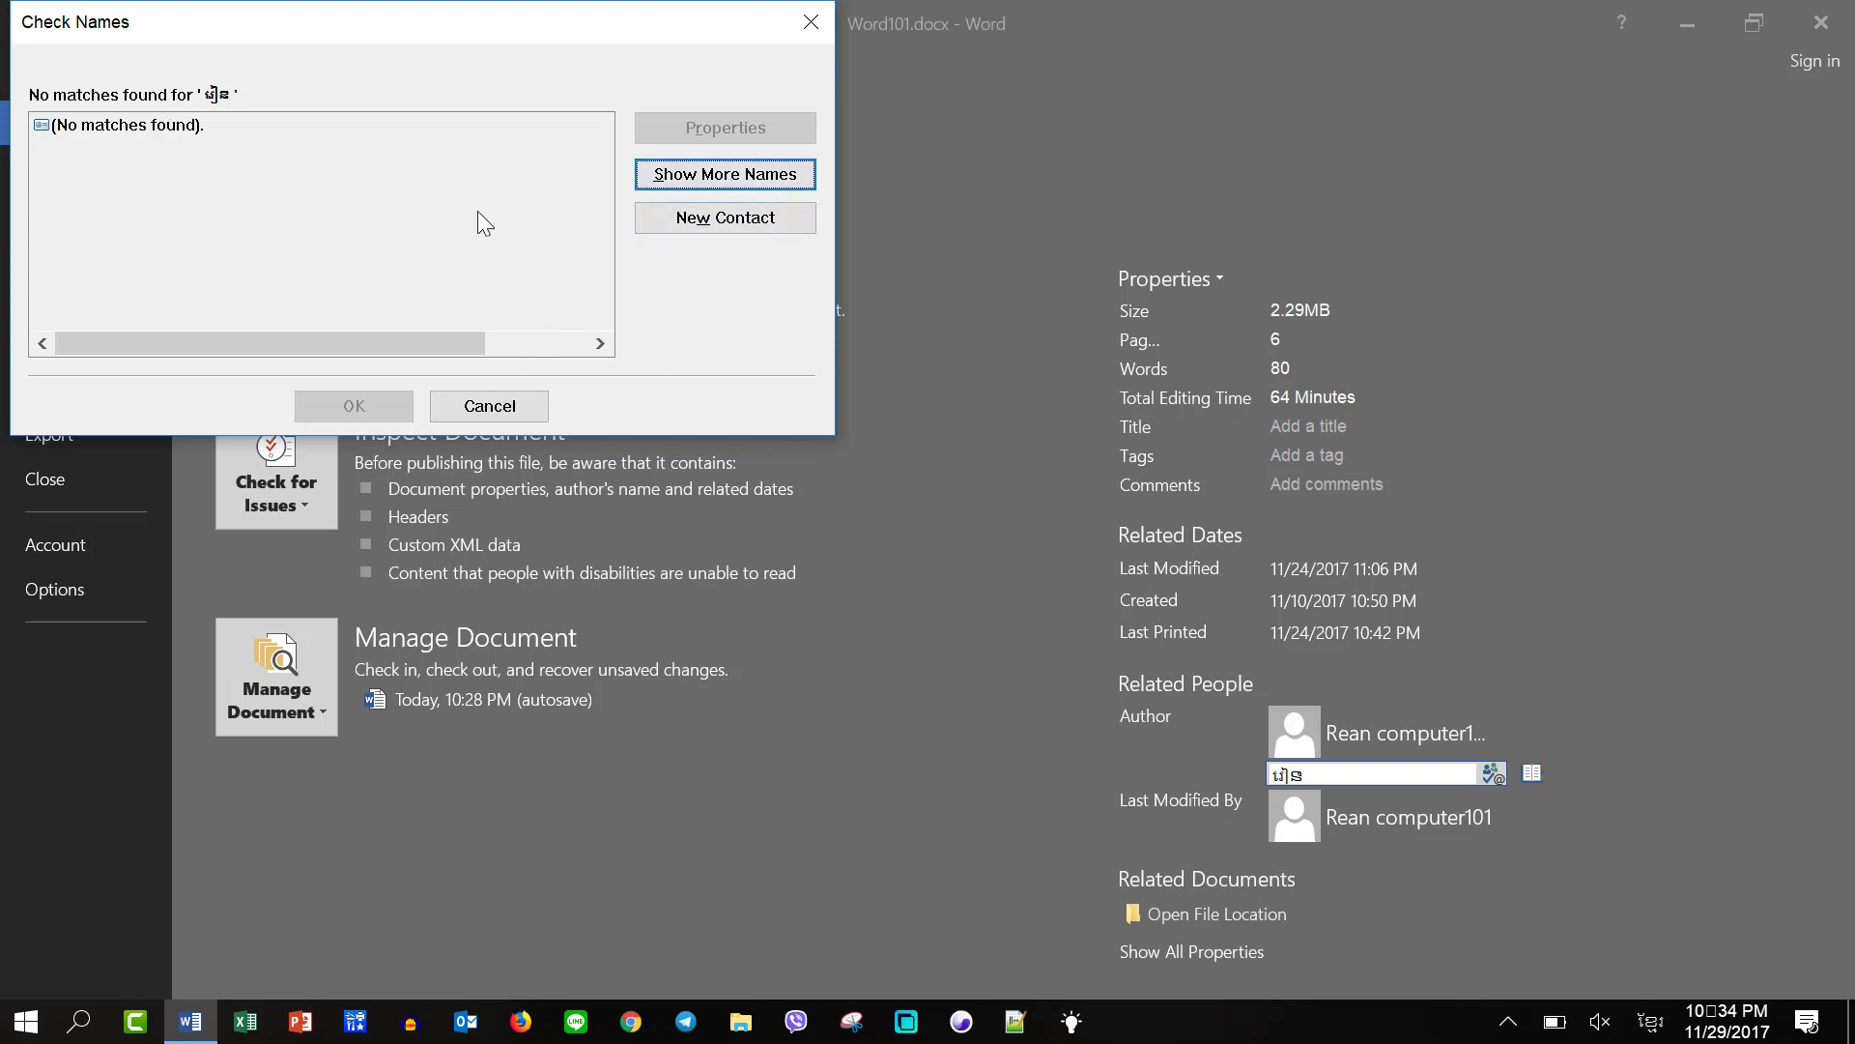
left_click(763, 218)
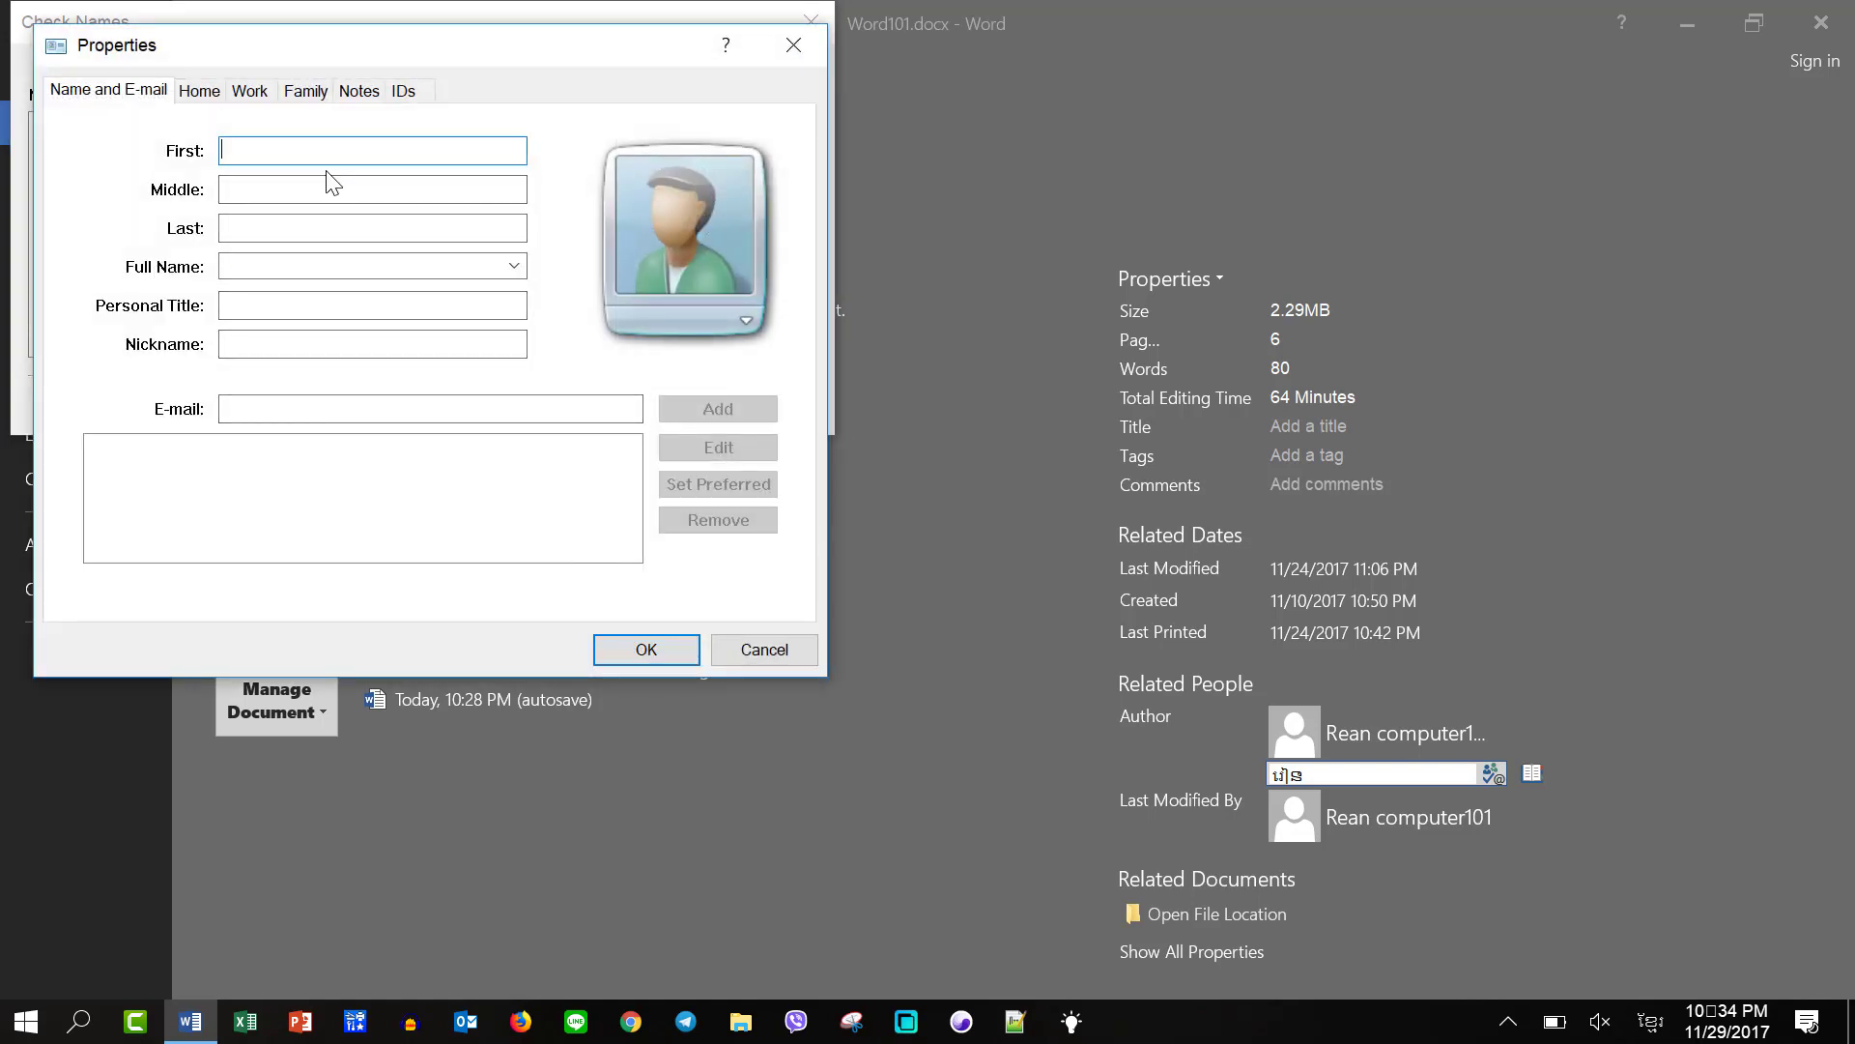
type("រររ")
key("BackSpace")
key("BackSpace")
key("BackSpace")
type("ៀន")
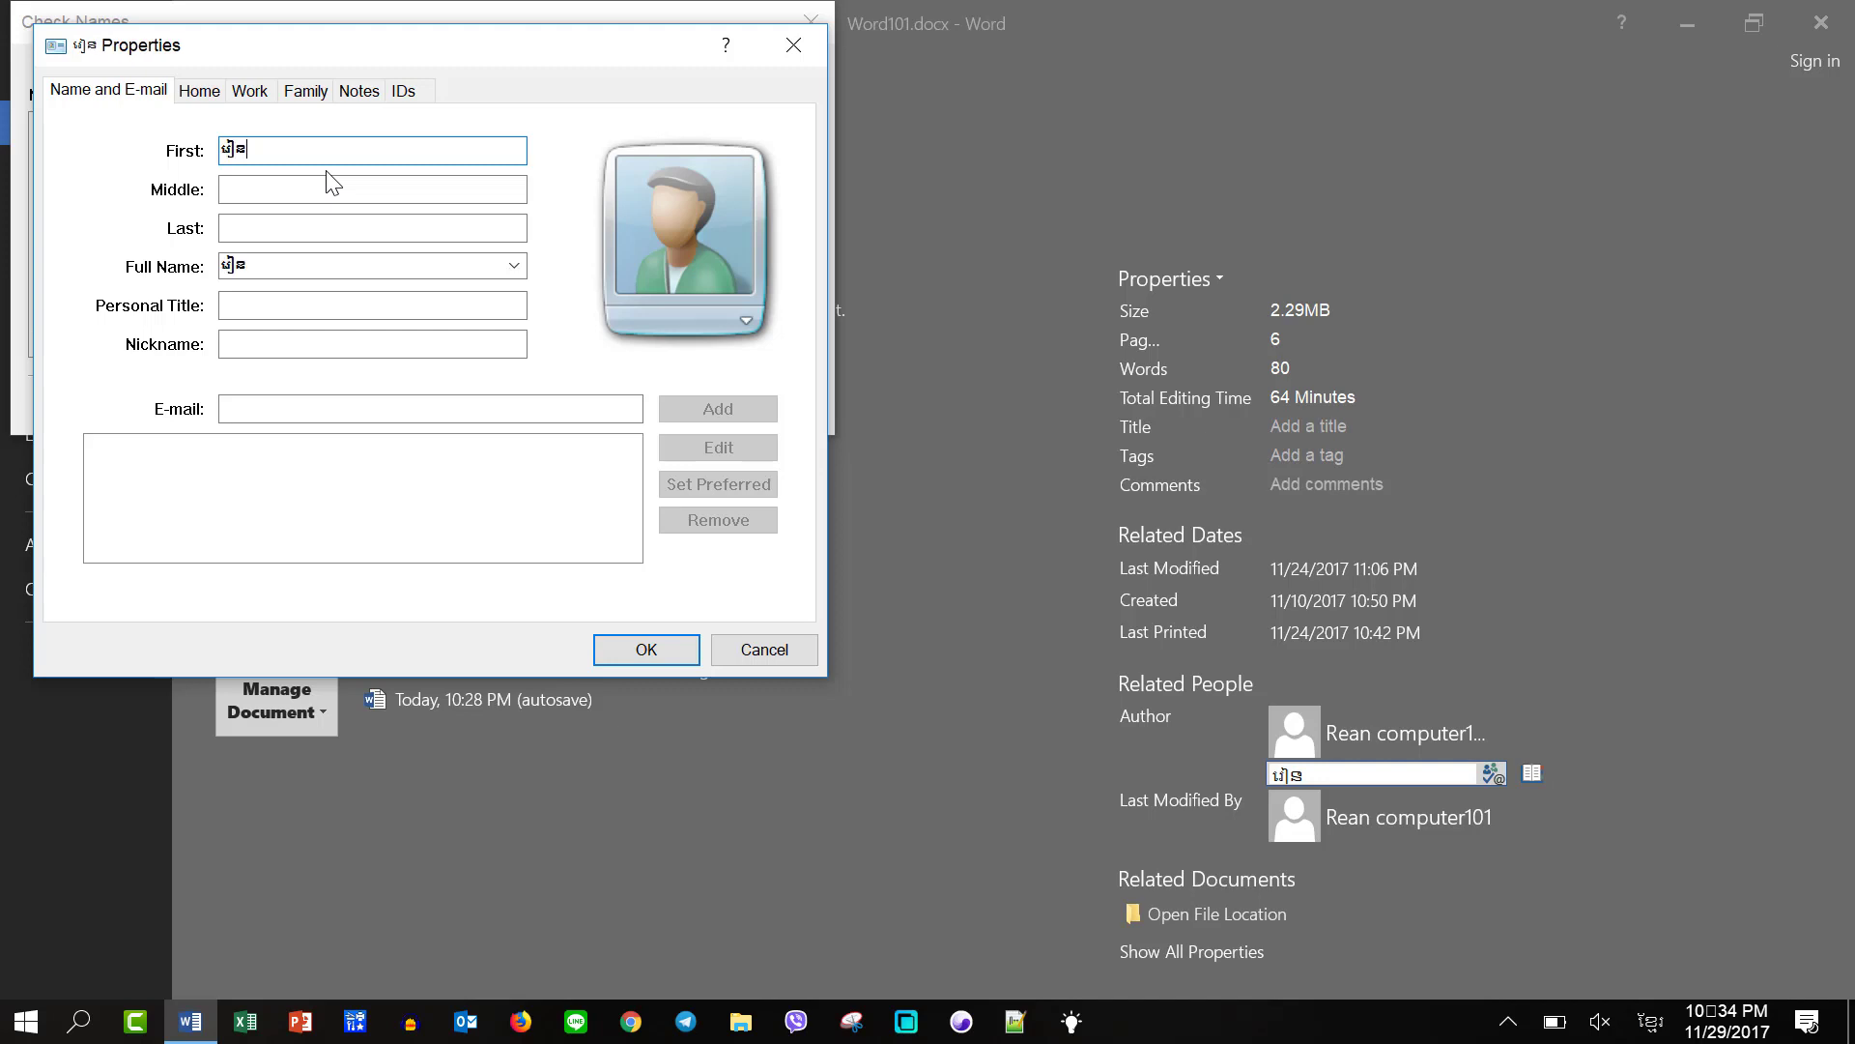
left_click(645, 650)
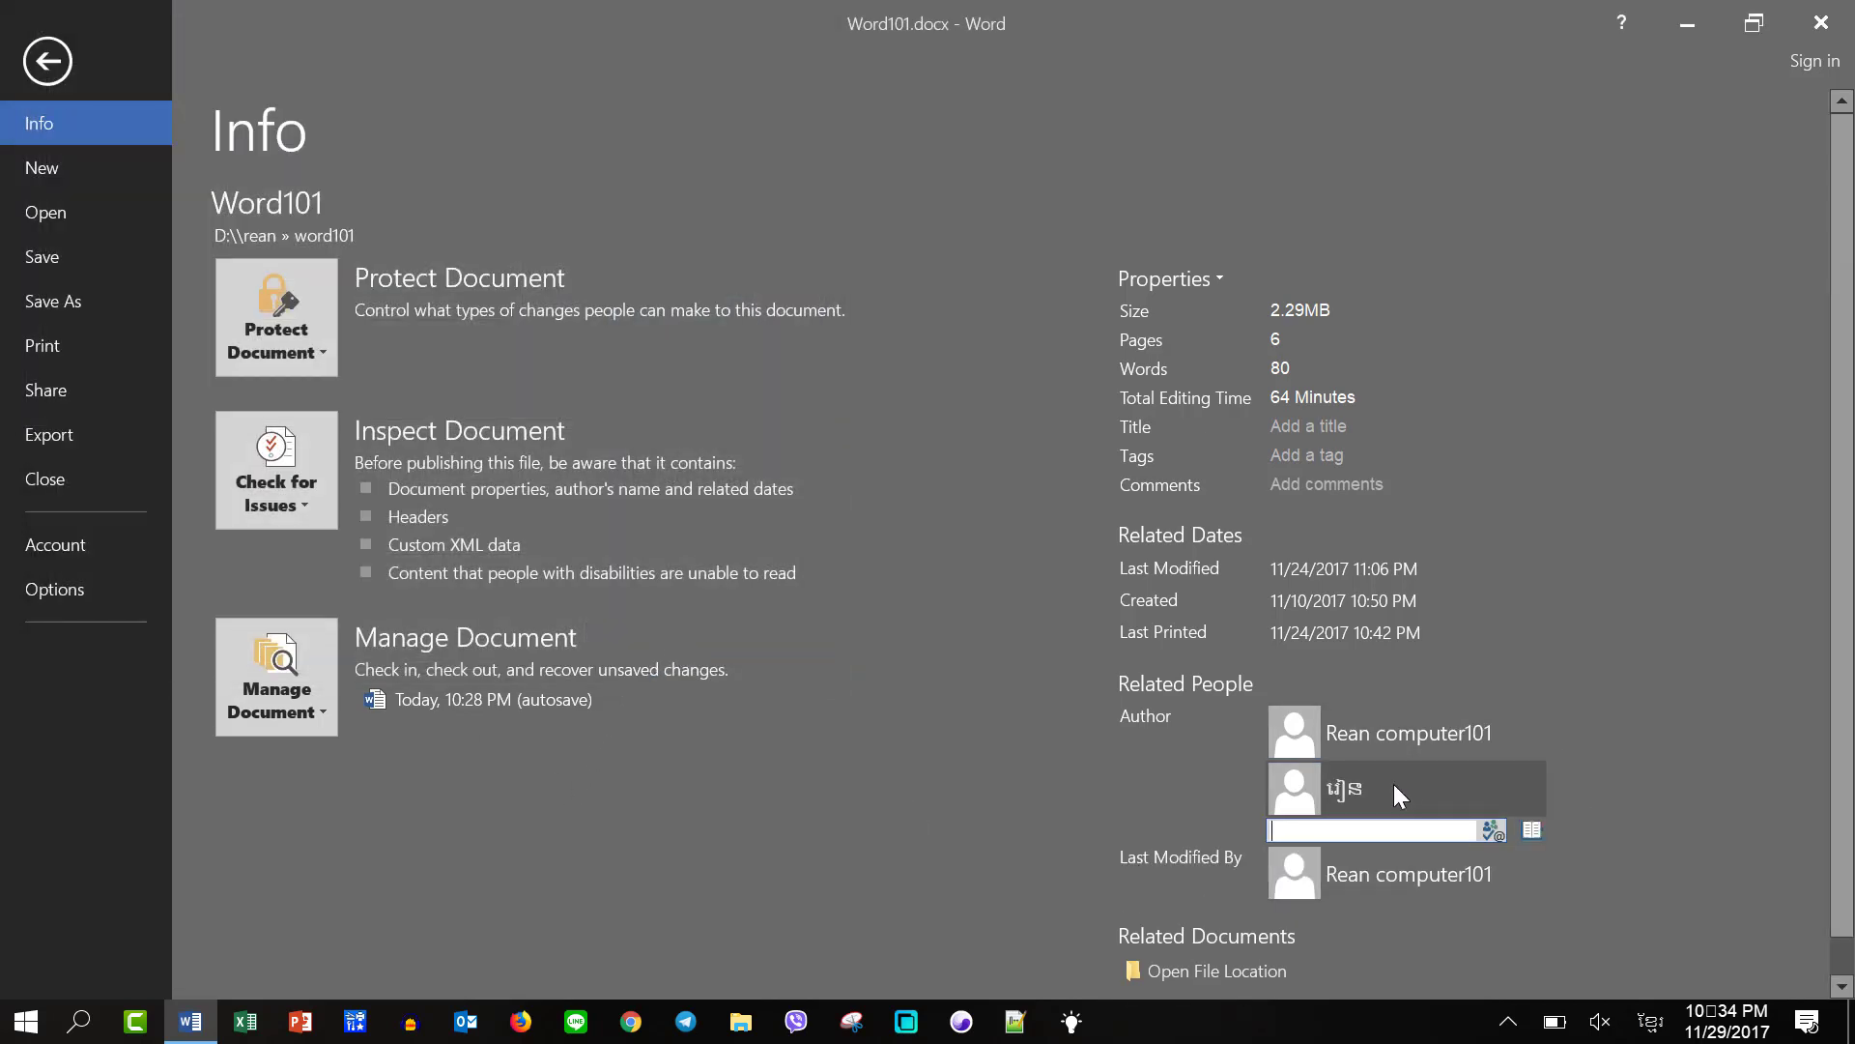
left_click(1653, 764)
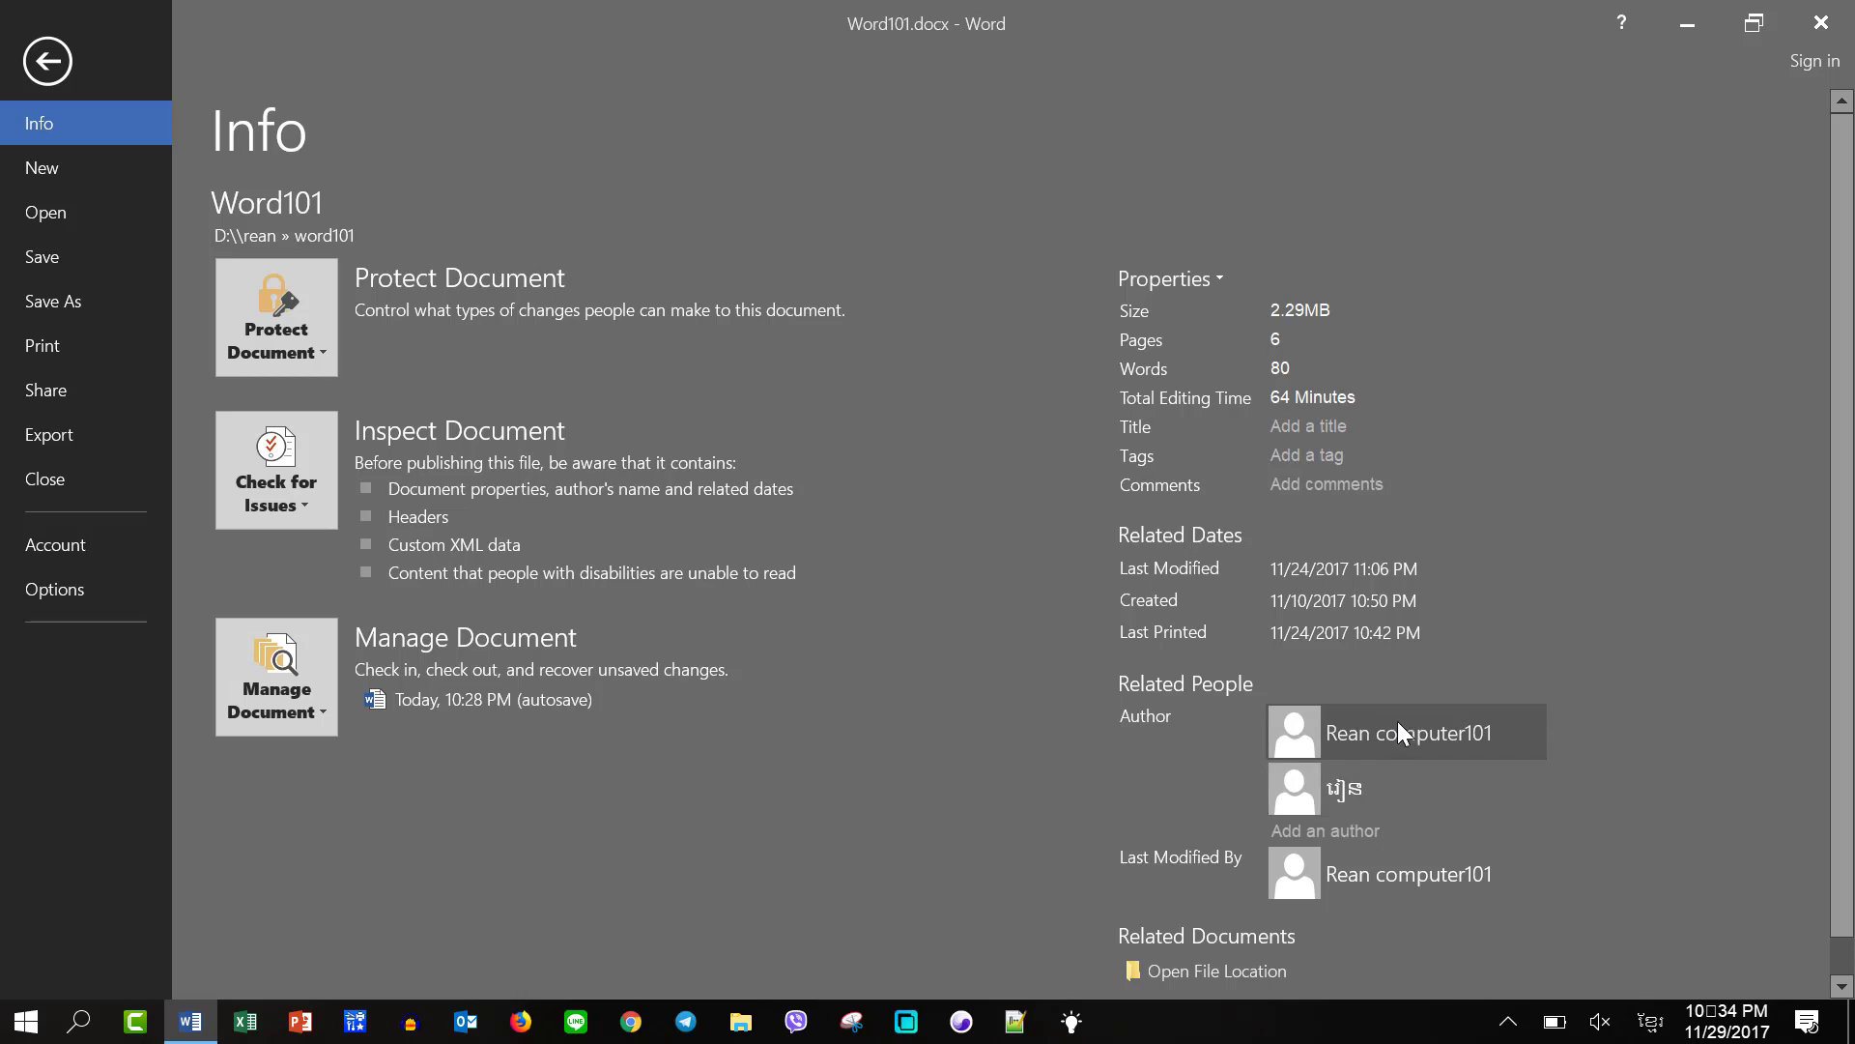
Step: Show Word101.docx's Advanced Properties on the General tab: 2.29MB, created November 10, 2017
left_click(1192, 275)
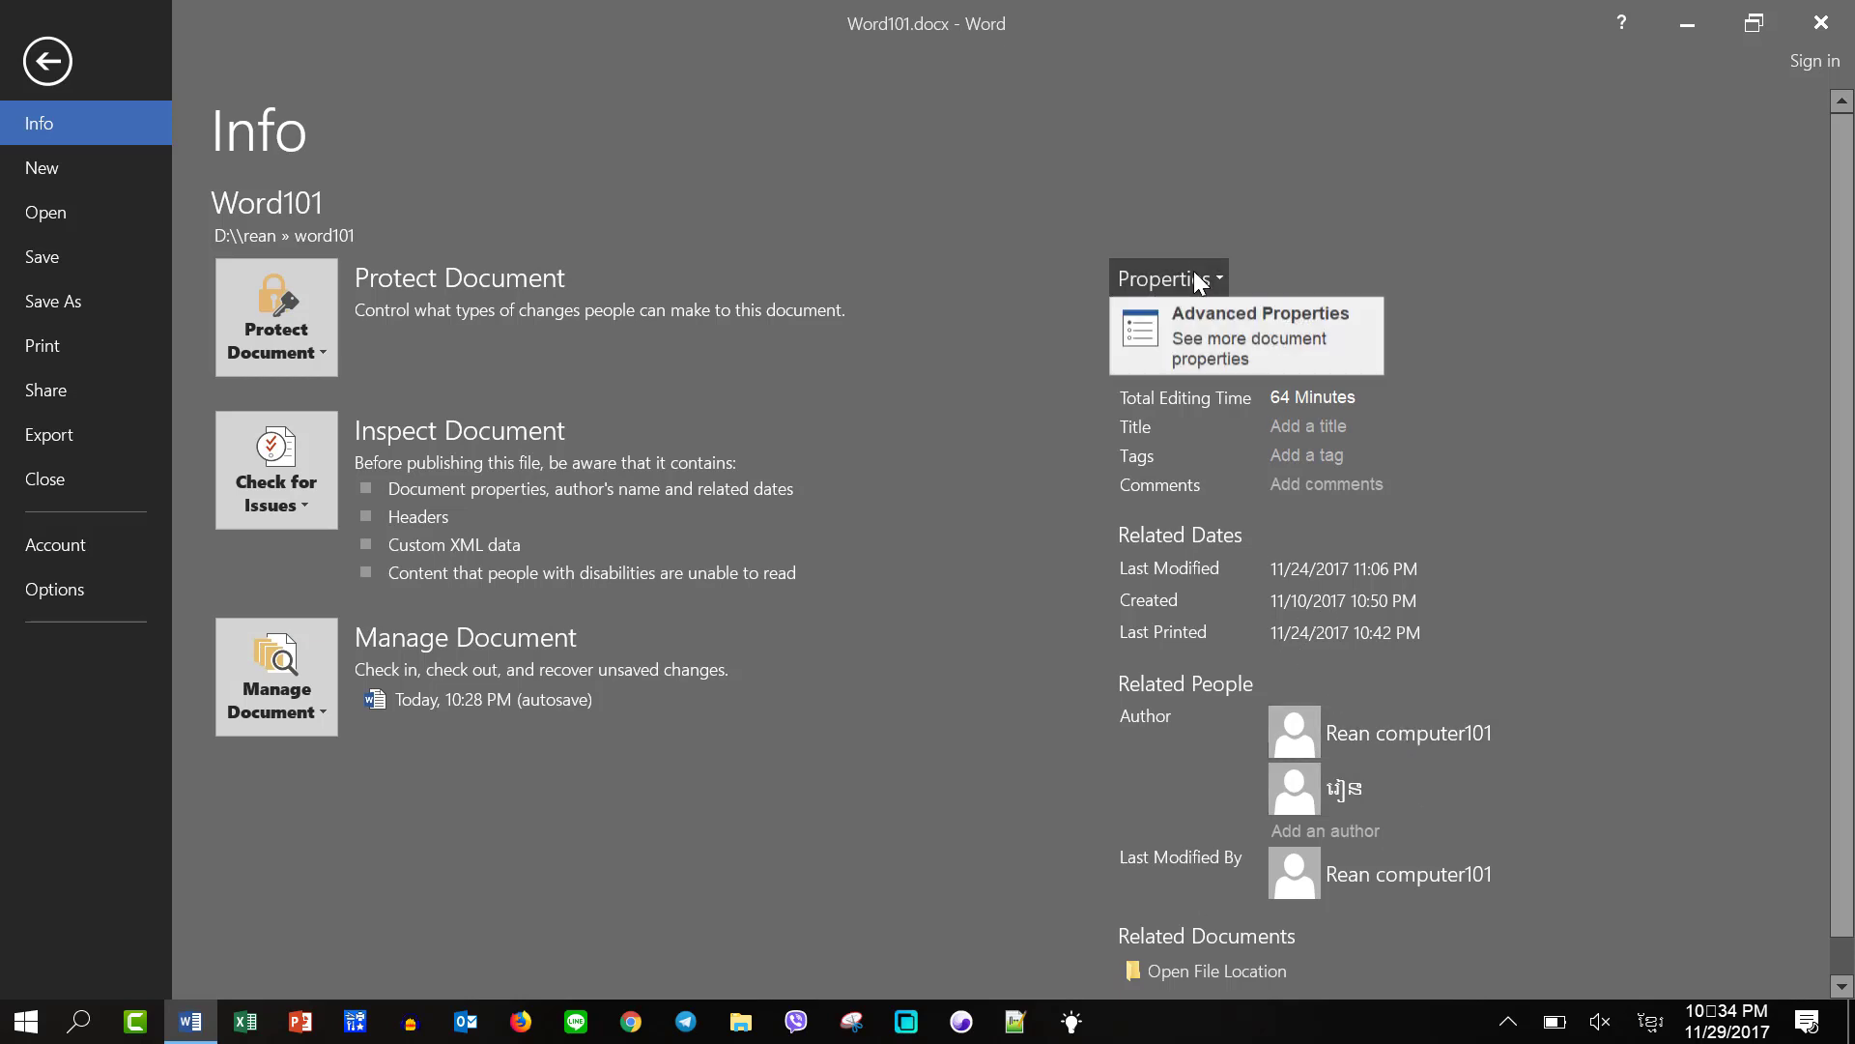
left_click(1297, 346)
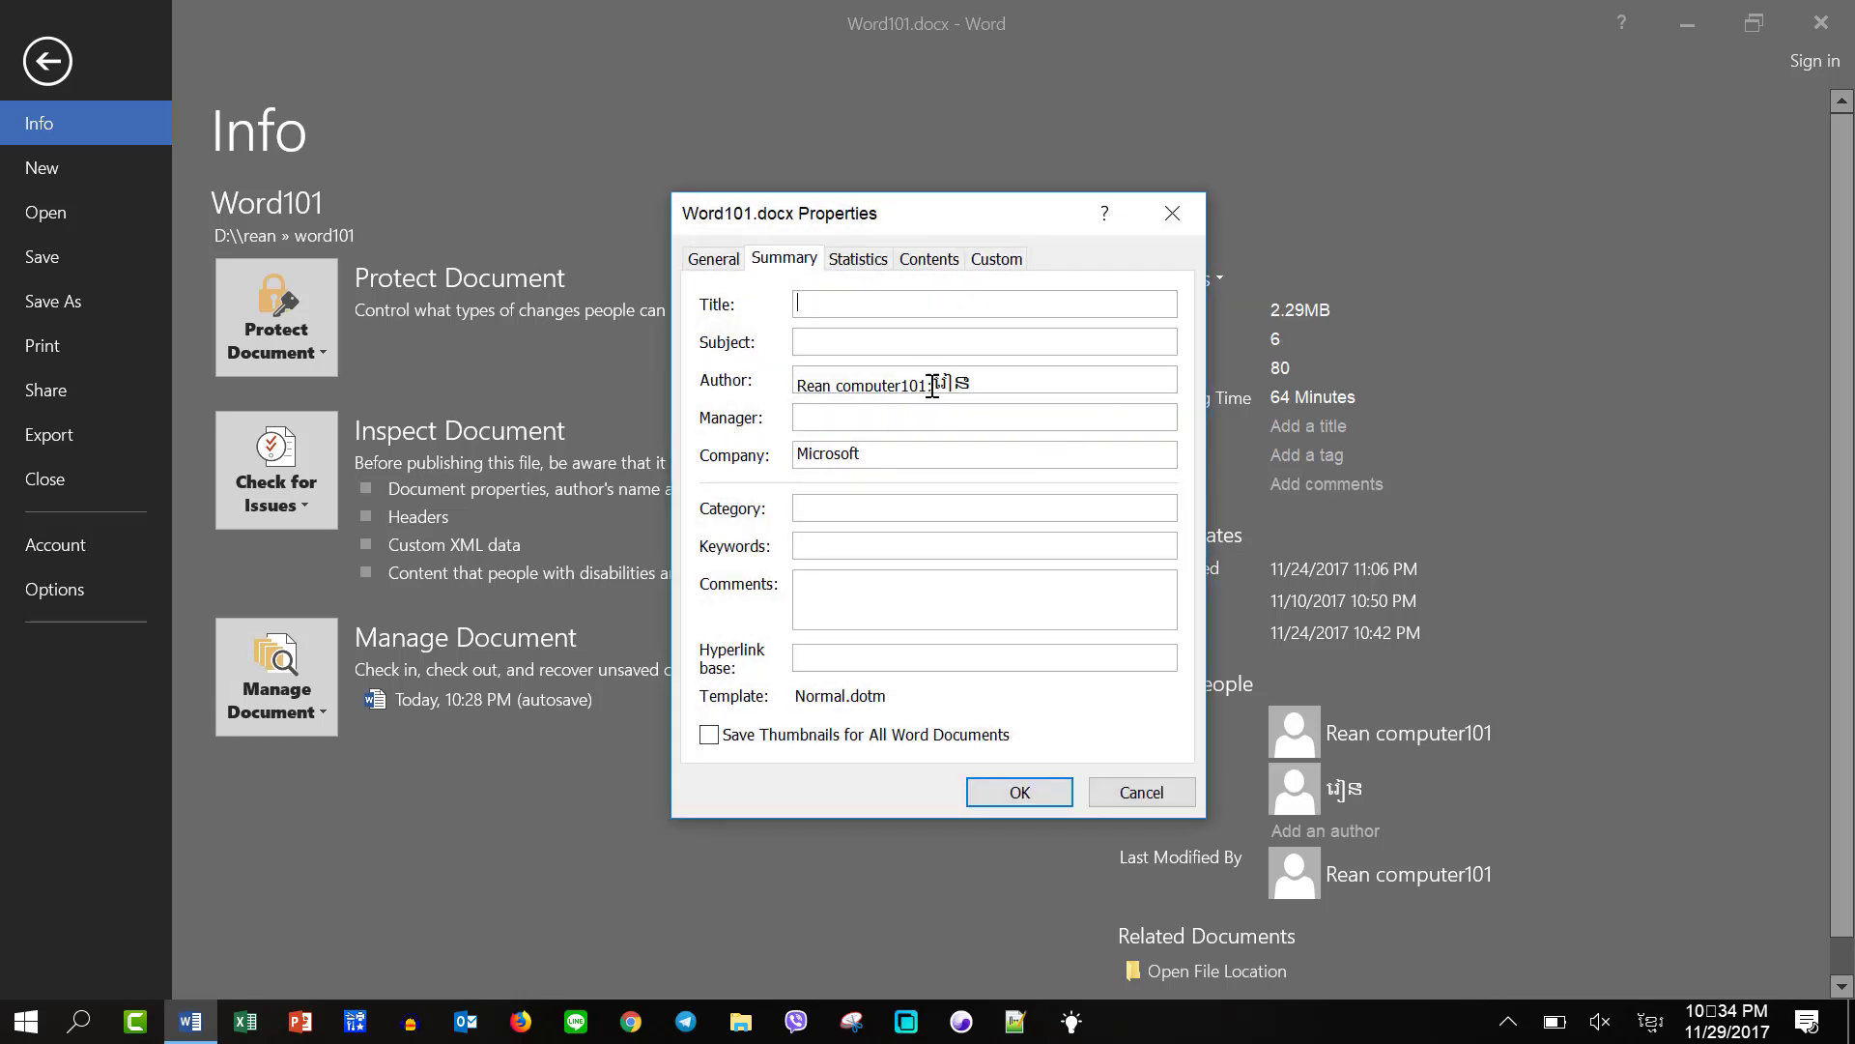
left_click(712, 259)
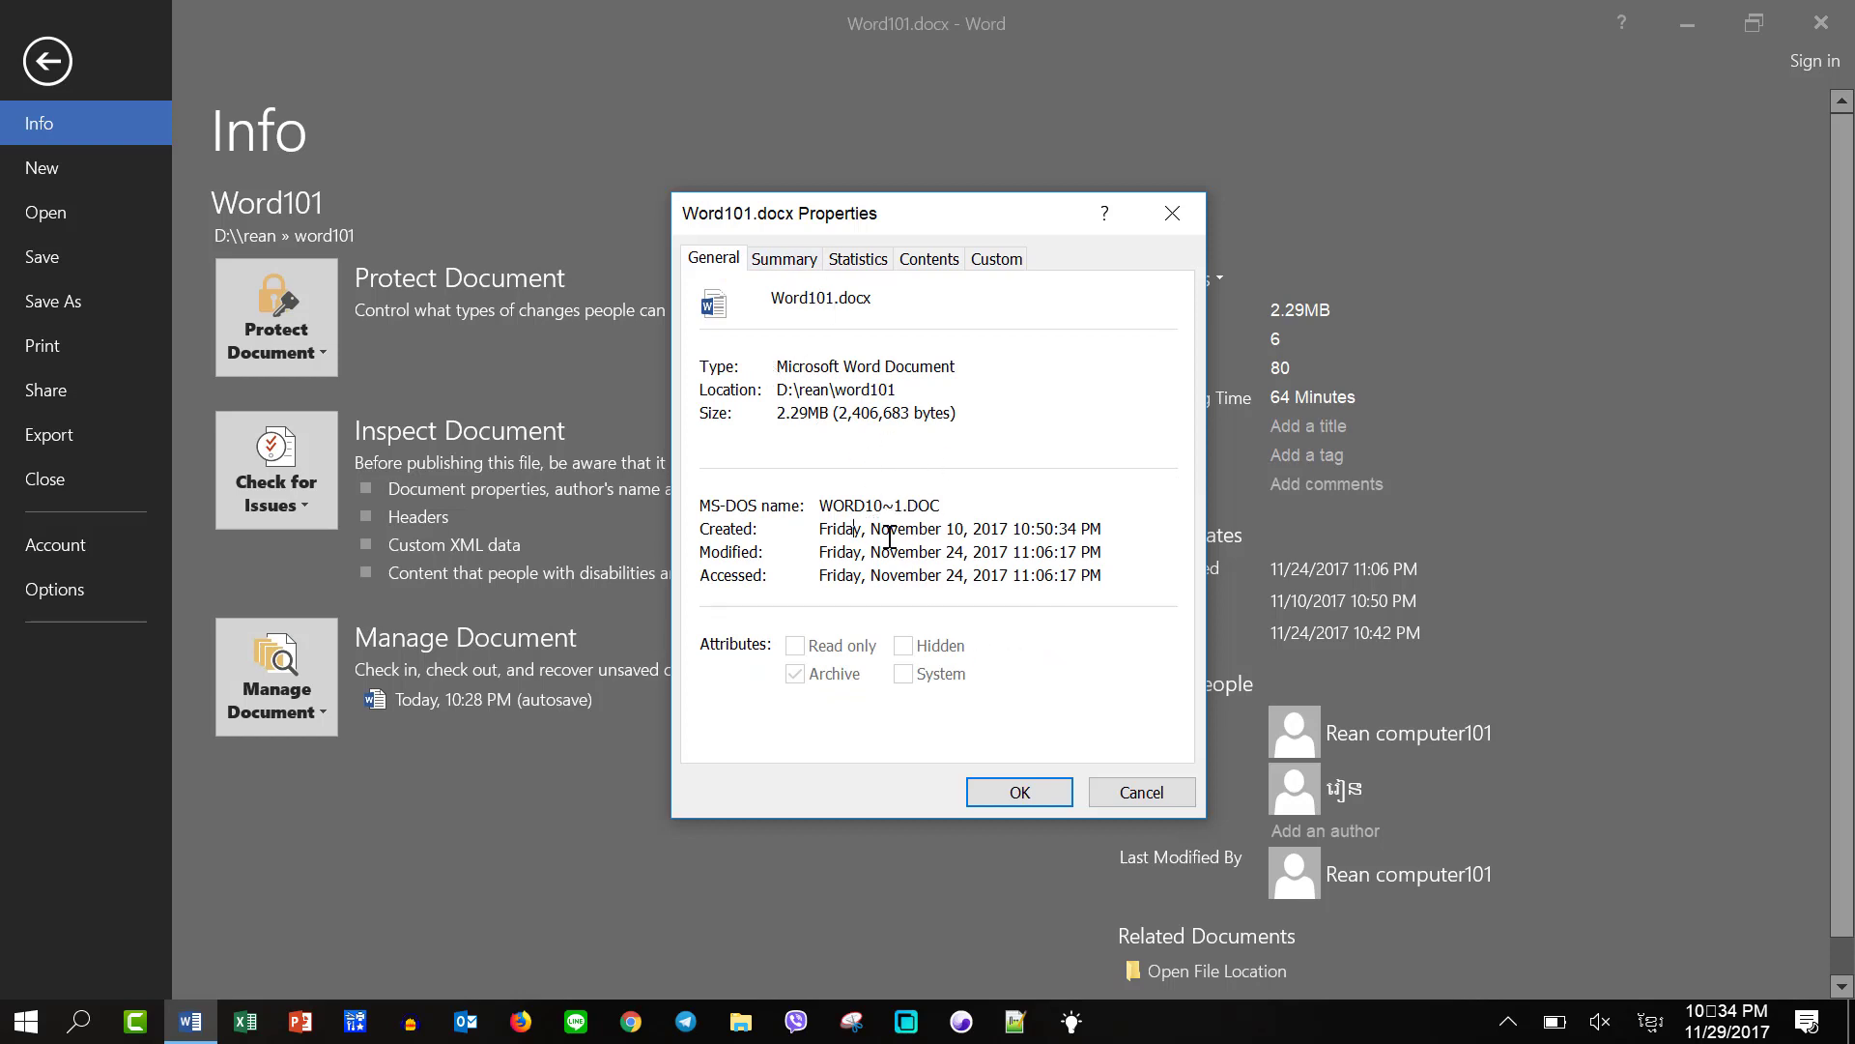
Step: Highlight the Created date, then show the Summary tab with Title, Author and Company fields
left_click_drag(855, 529, 1119, 572)
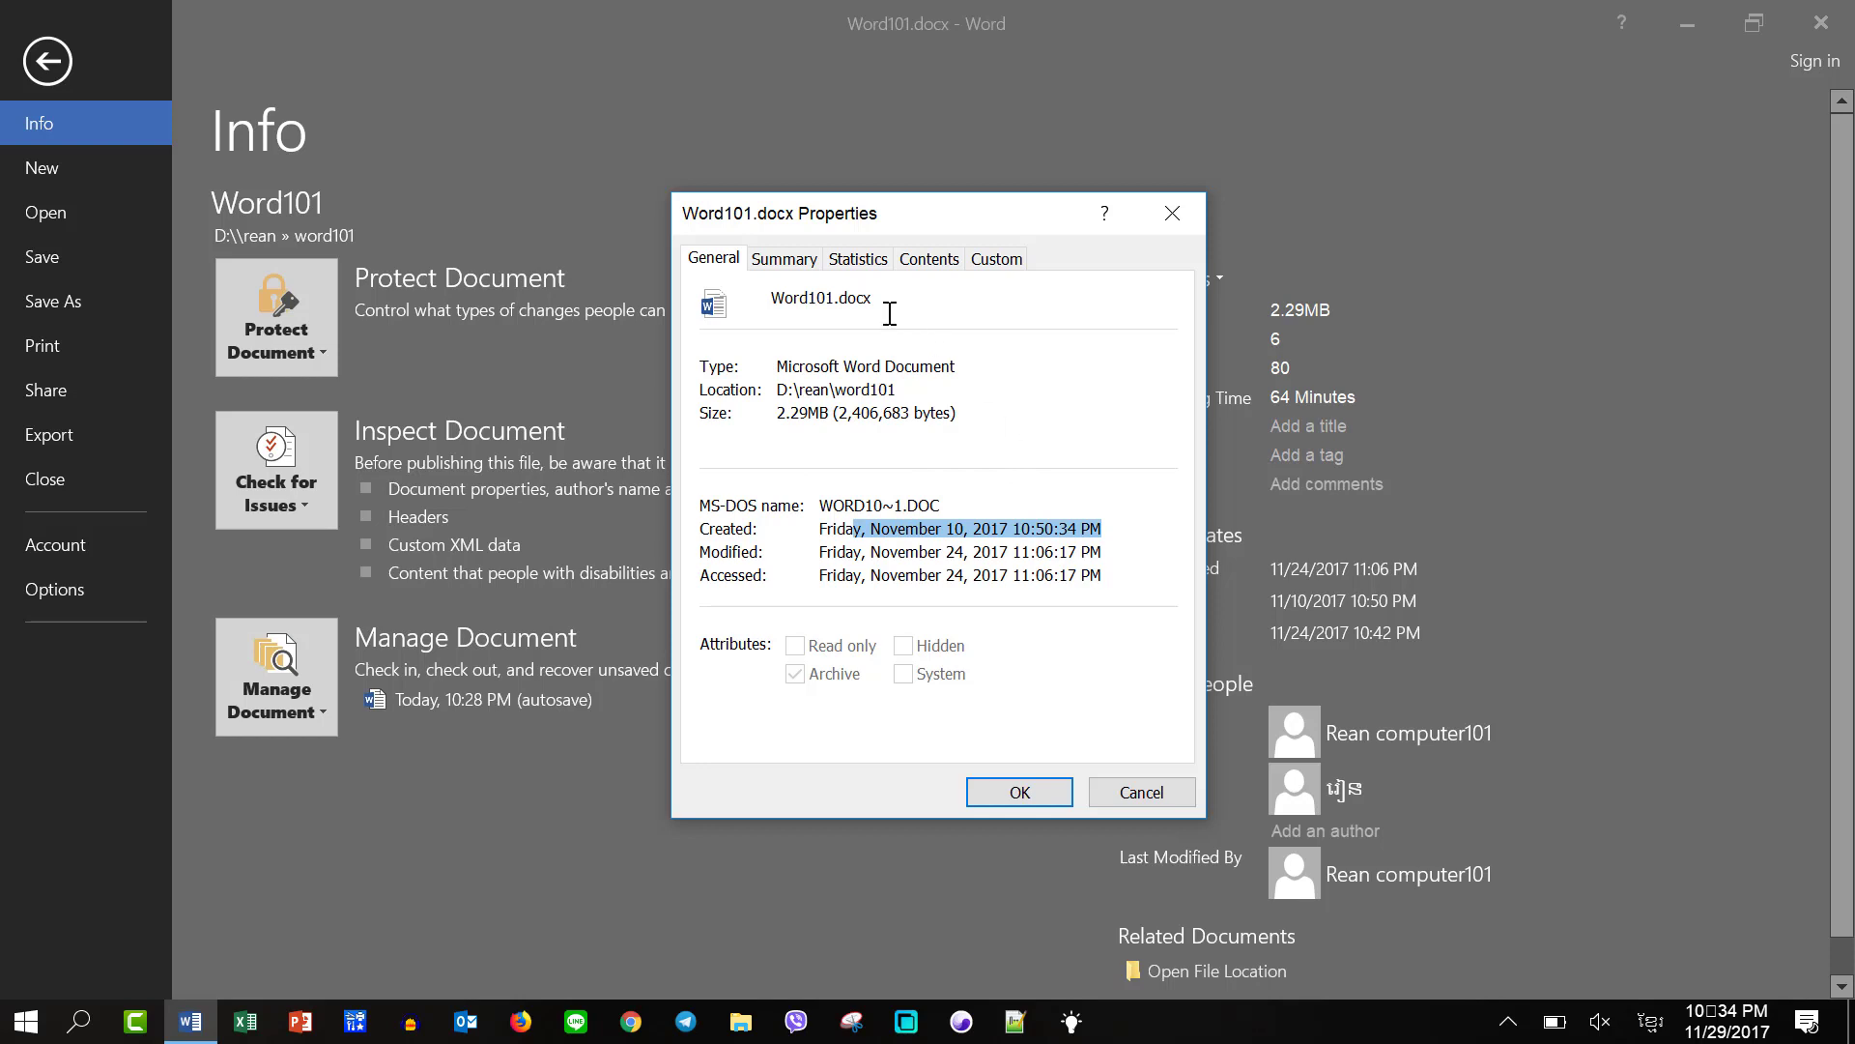
left_click(778, 259)
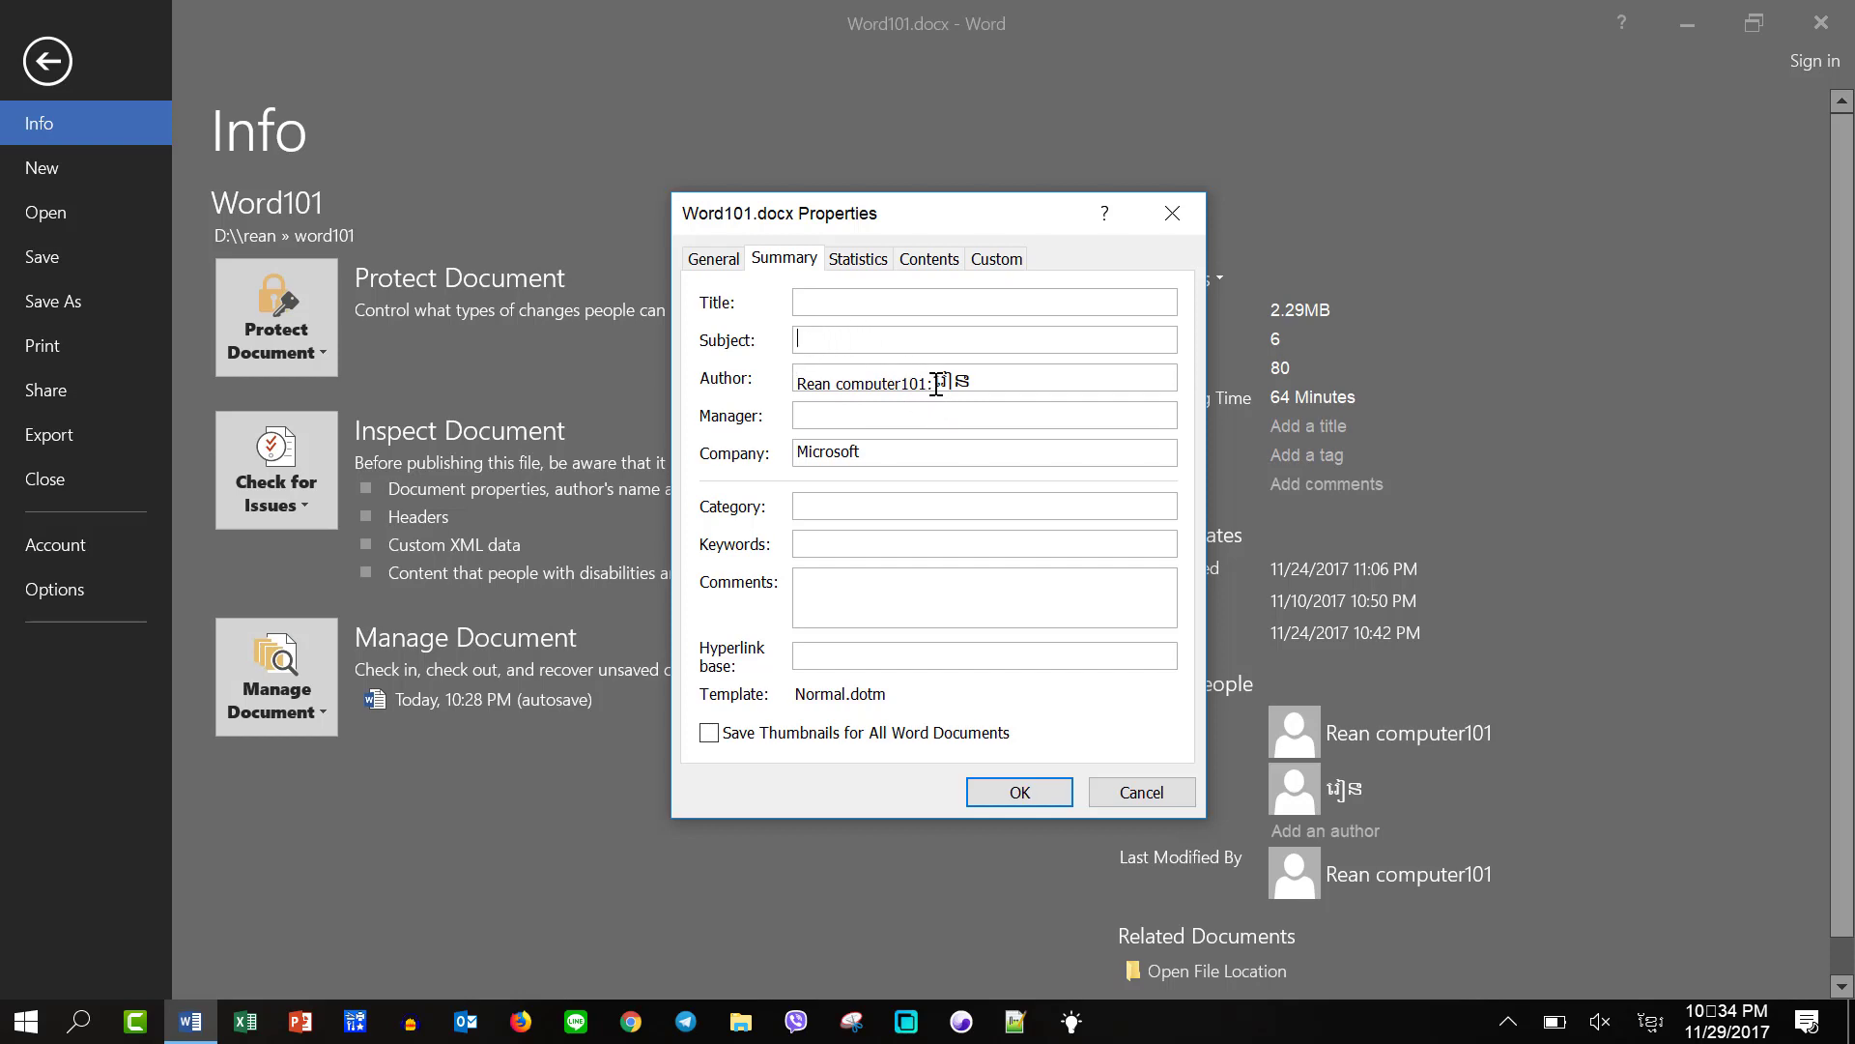
Step: Delete the original author from the Author field, leaving រៀន, and view the Statistics tab
left_click_drag(934, 380, 790, 380)
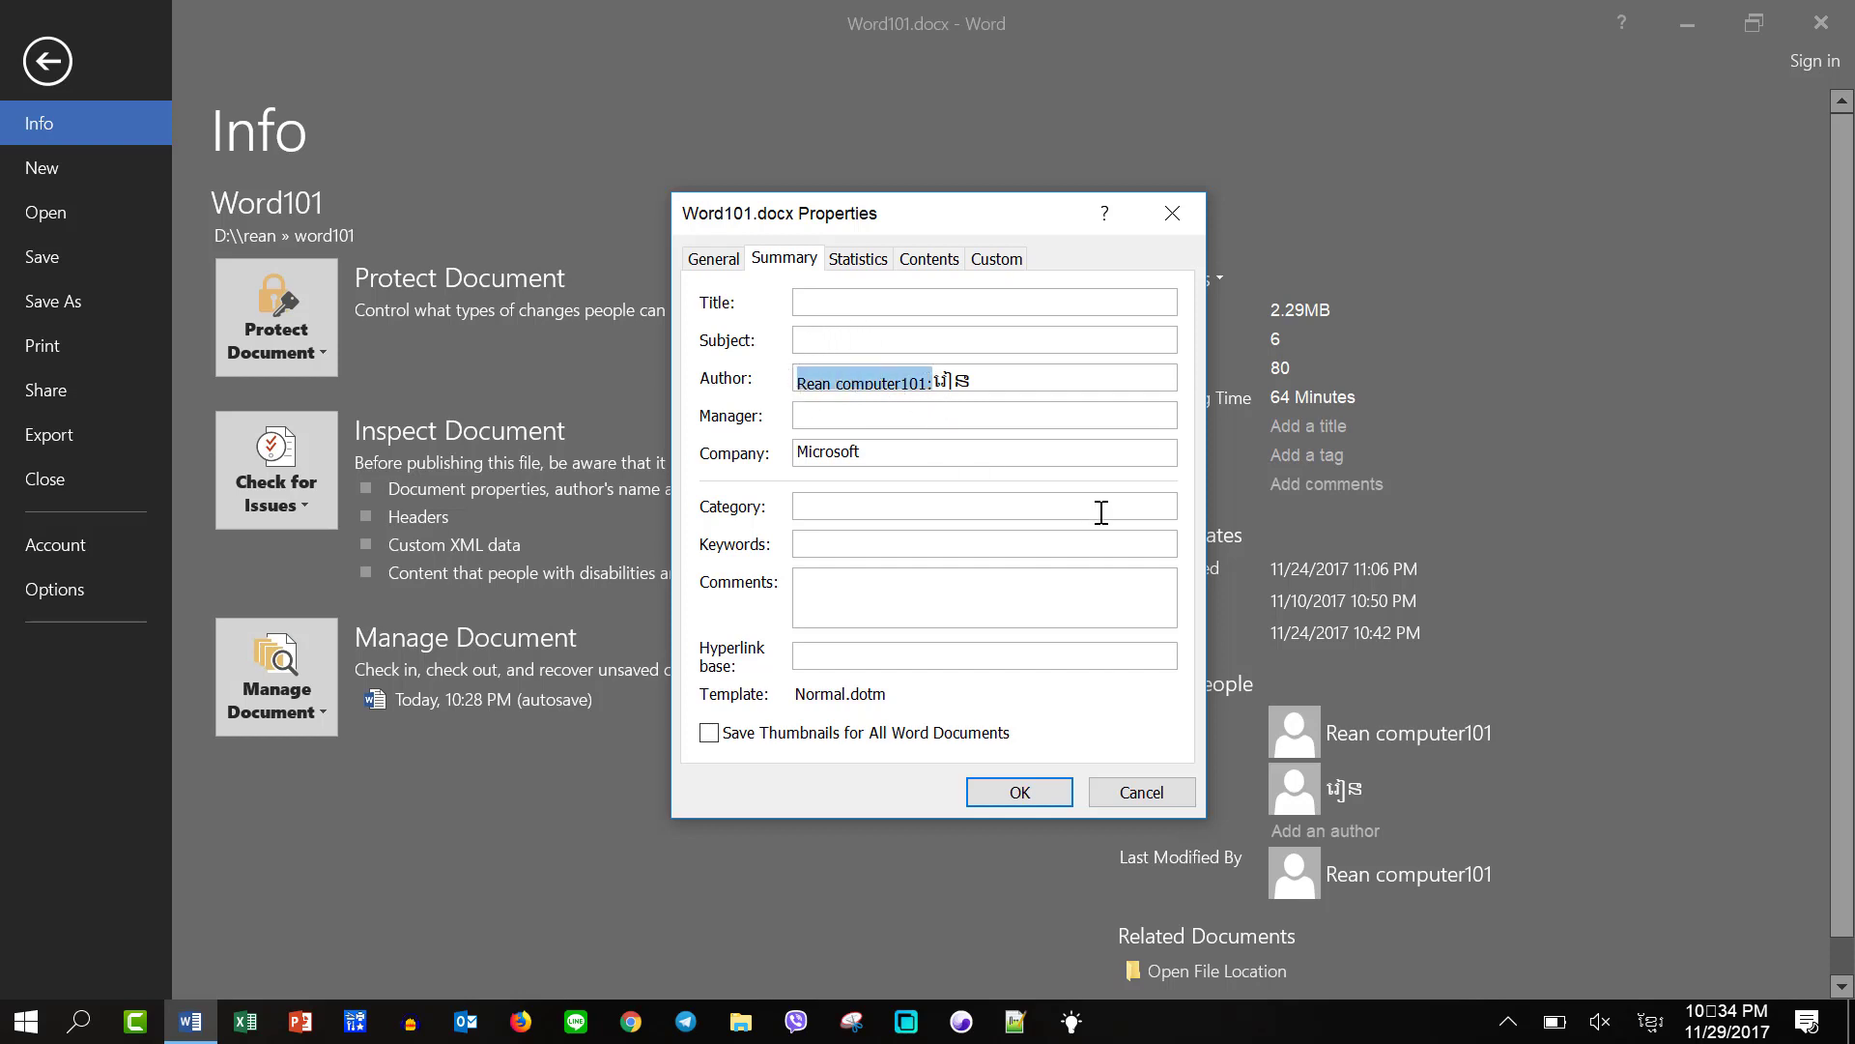
key("Delete")
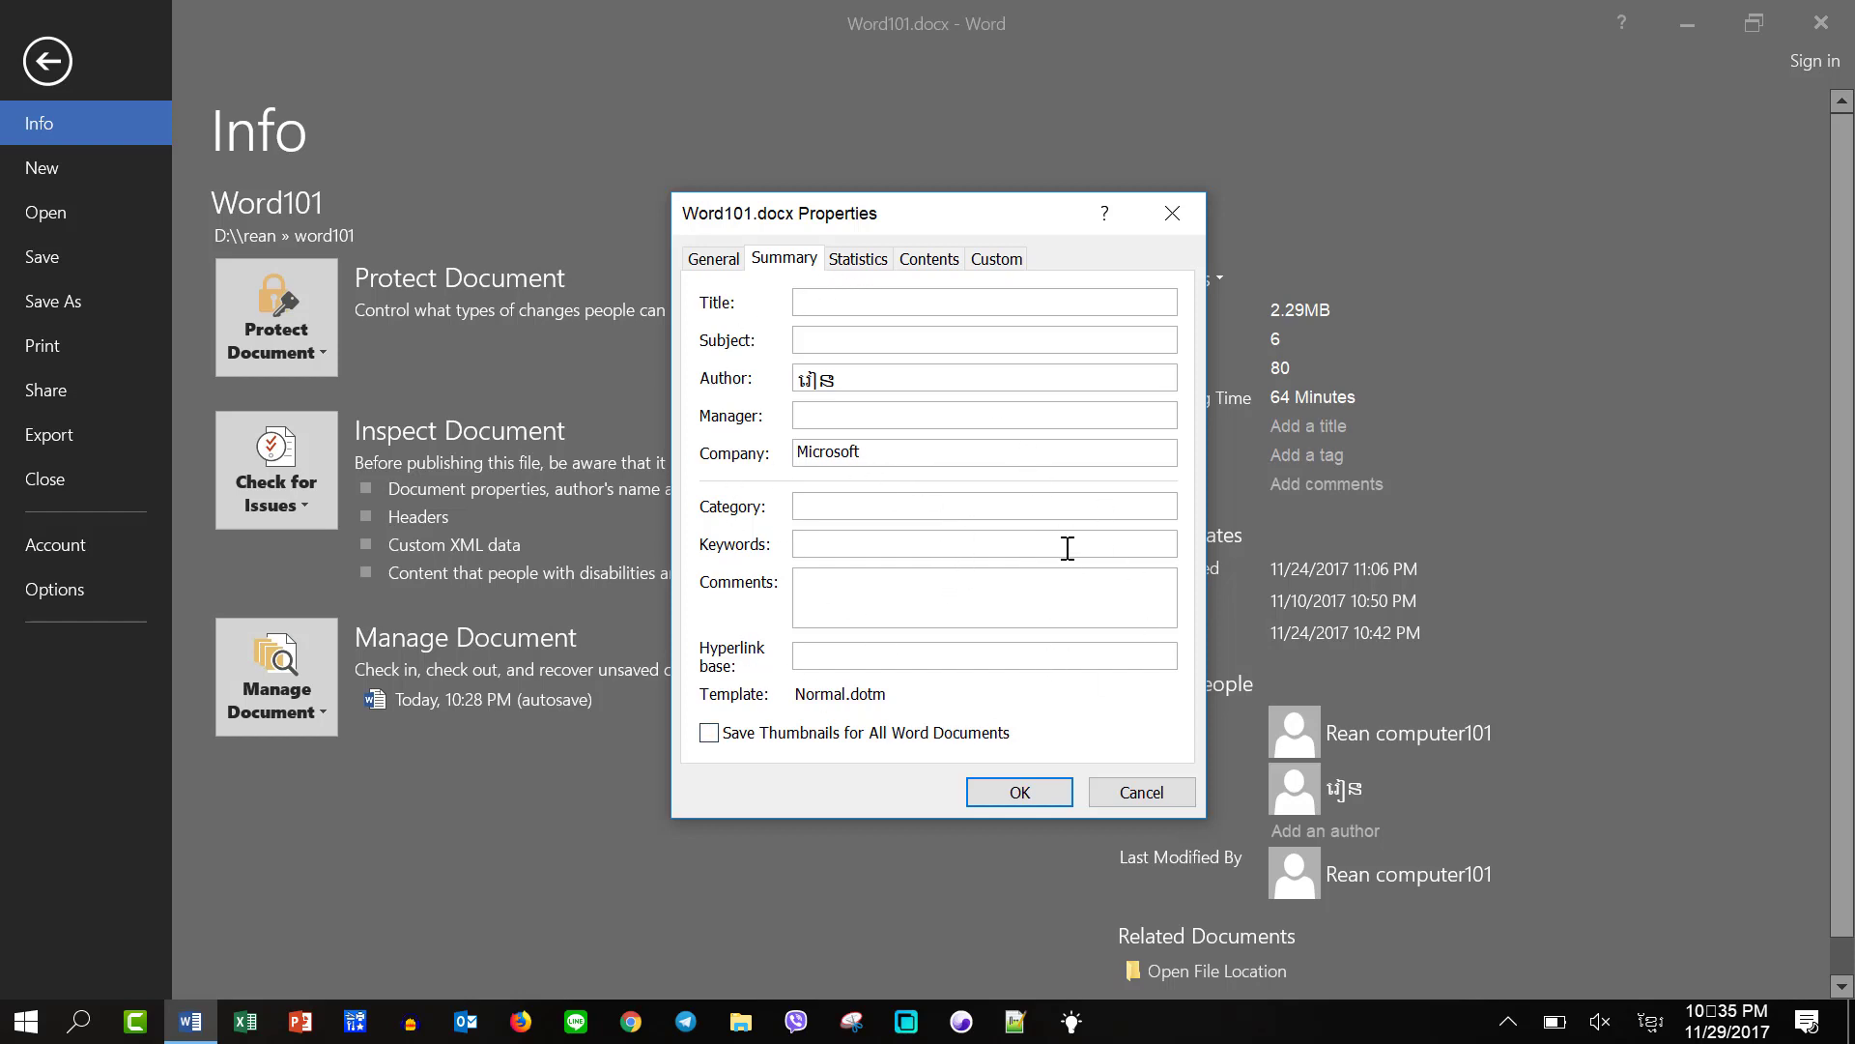
left_click(851, 259)
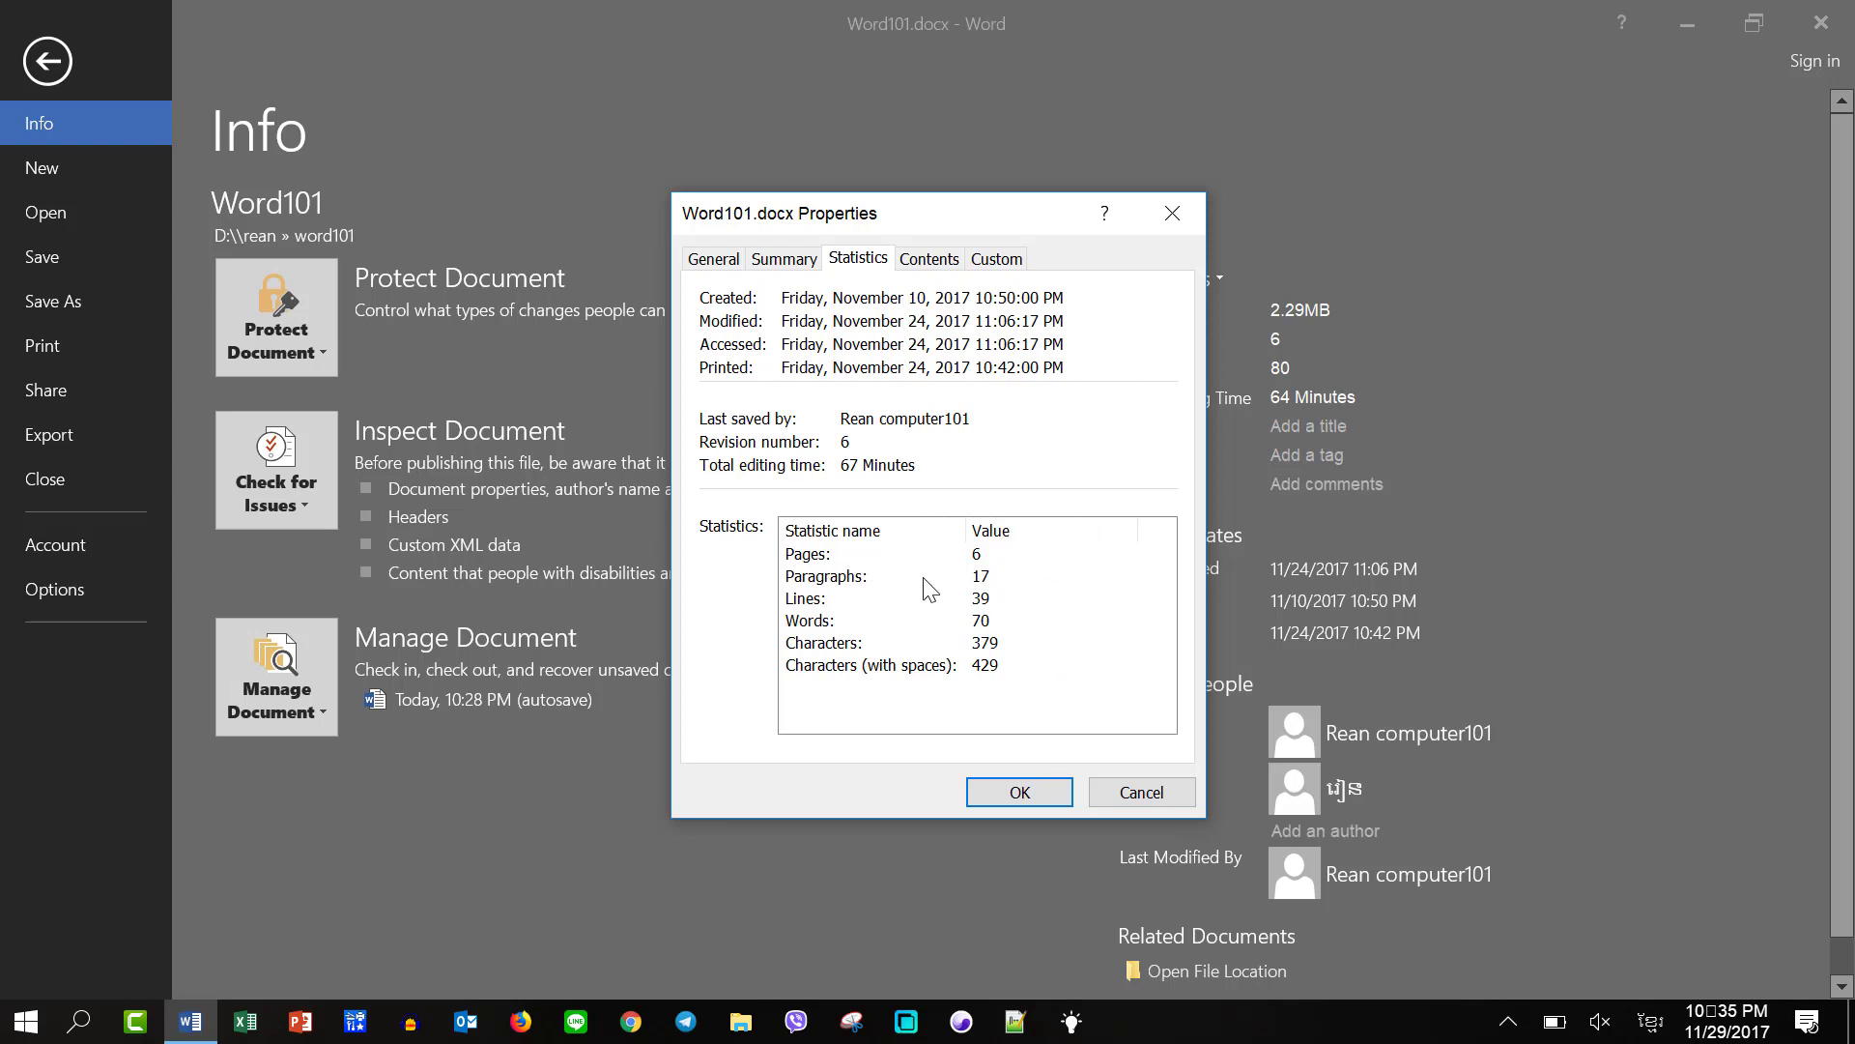
Step: Browse the Contents and Custom tabs, picking Client as a property name, then return to Summary and General
left_click(927, 269)
left_click(986, 266)
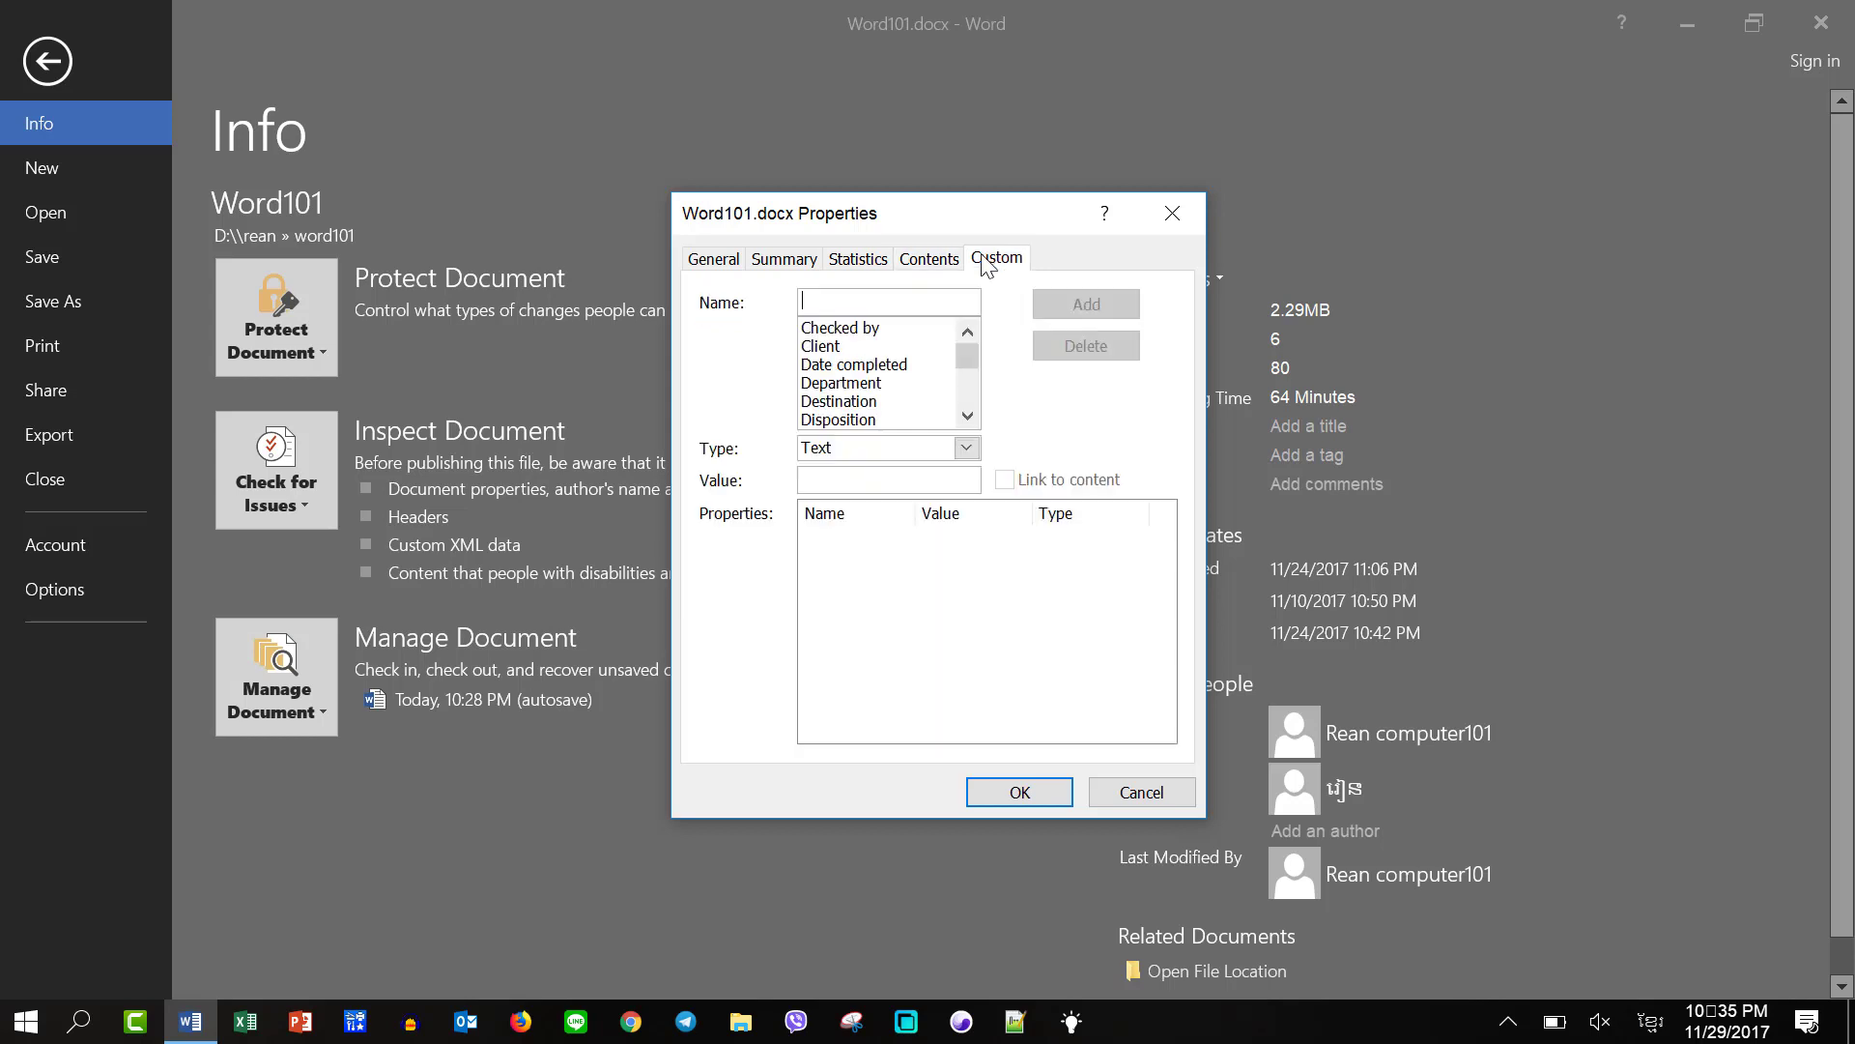
left_click(841, 347)
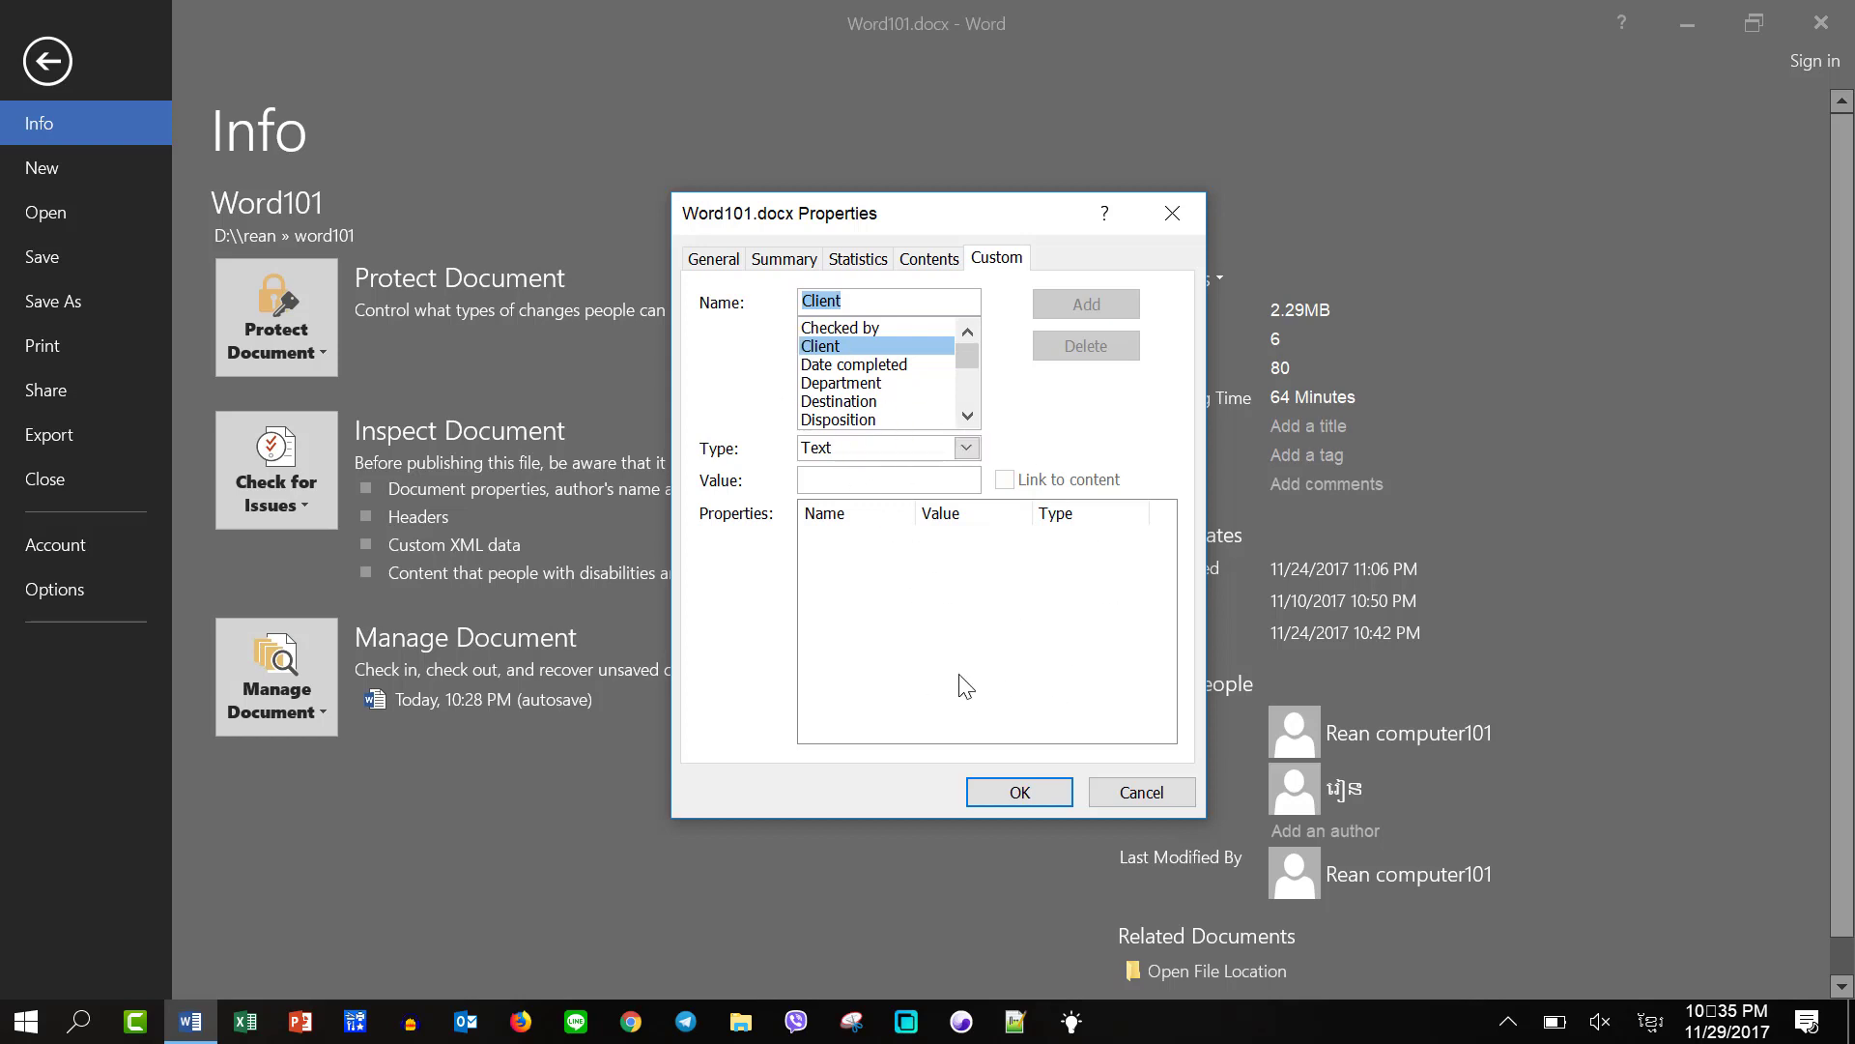
left_click(784, 258)
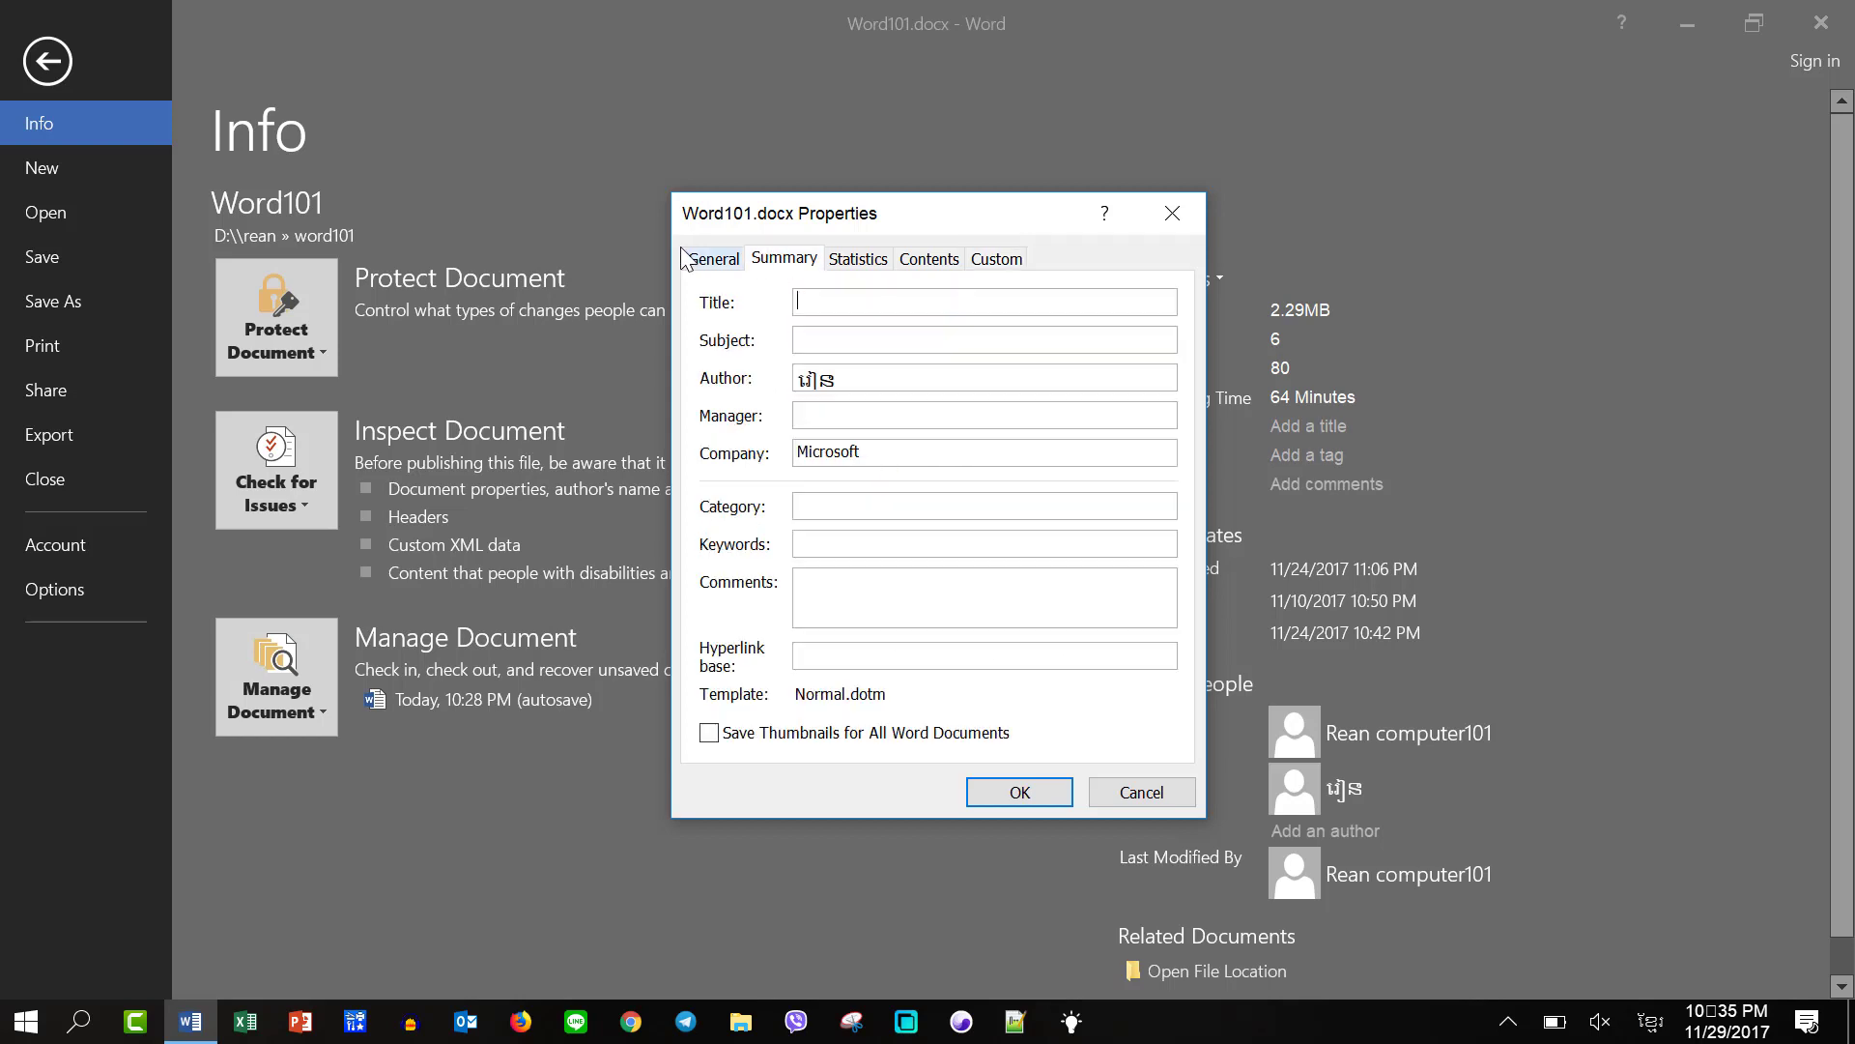
left_click(740, 259)
left_click(1044, 788)
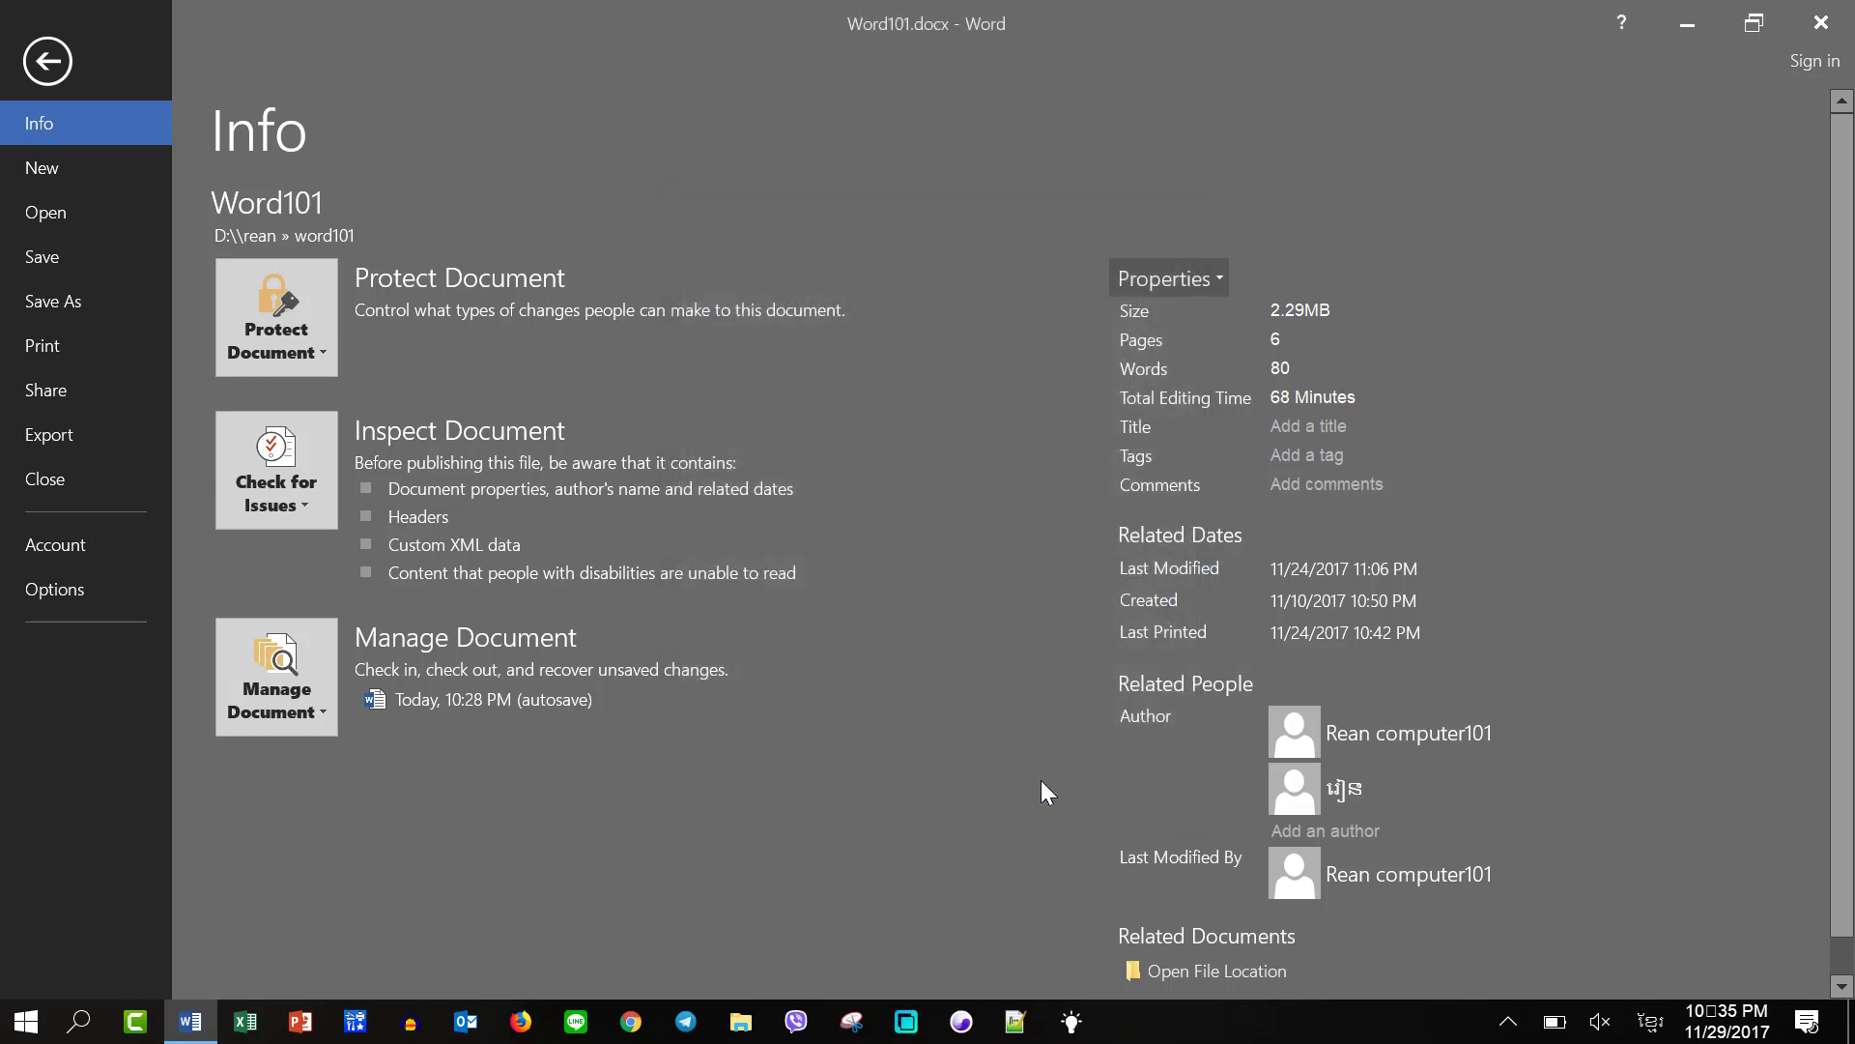
left_click(55, 72)
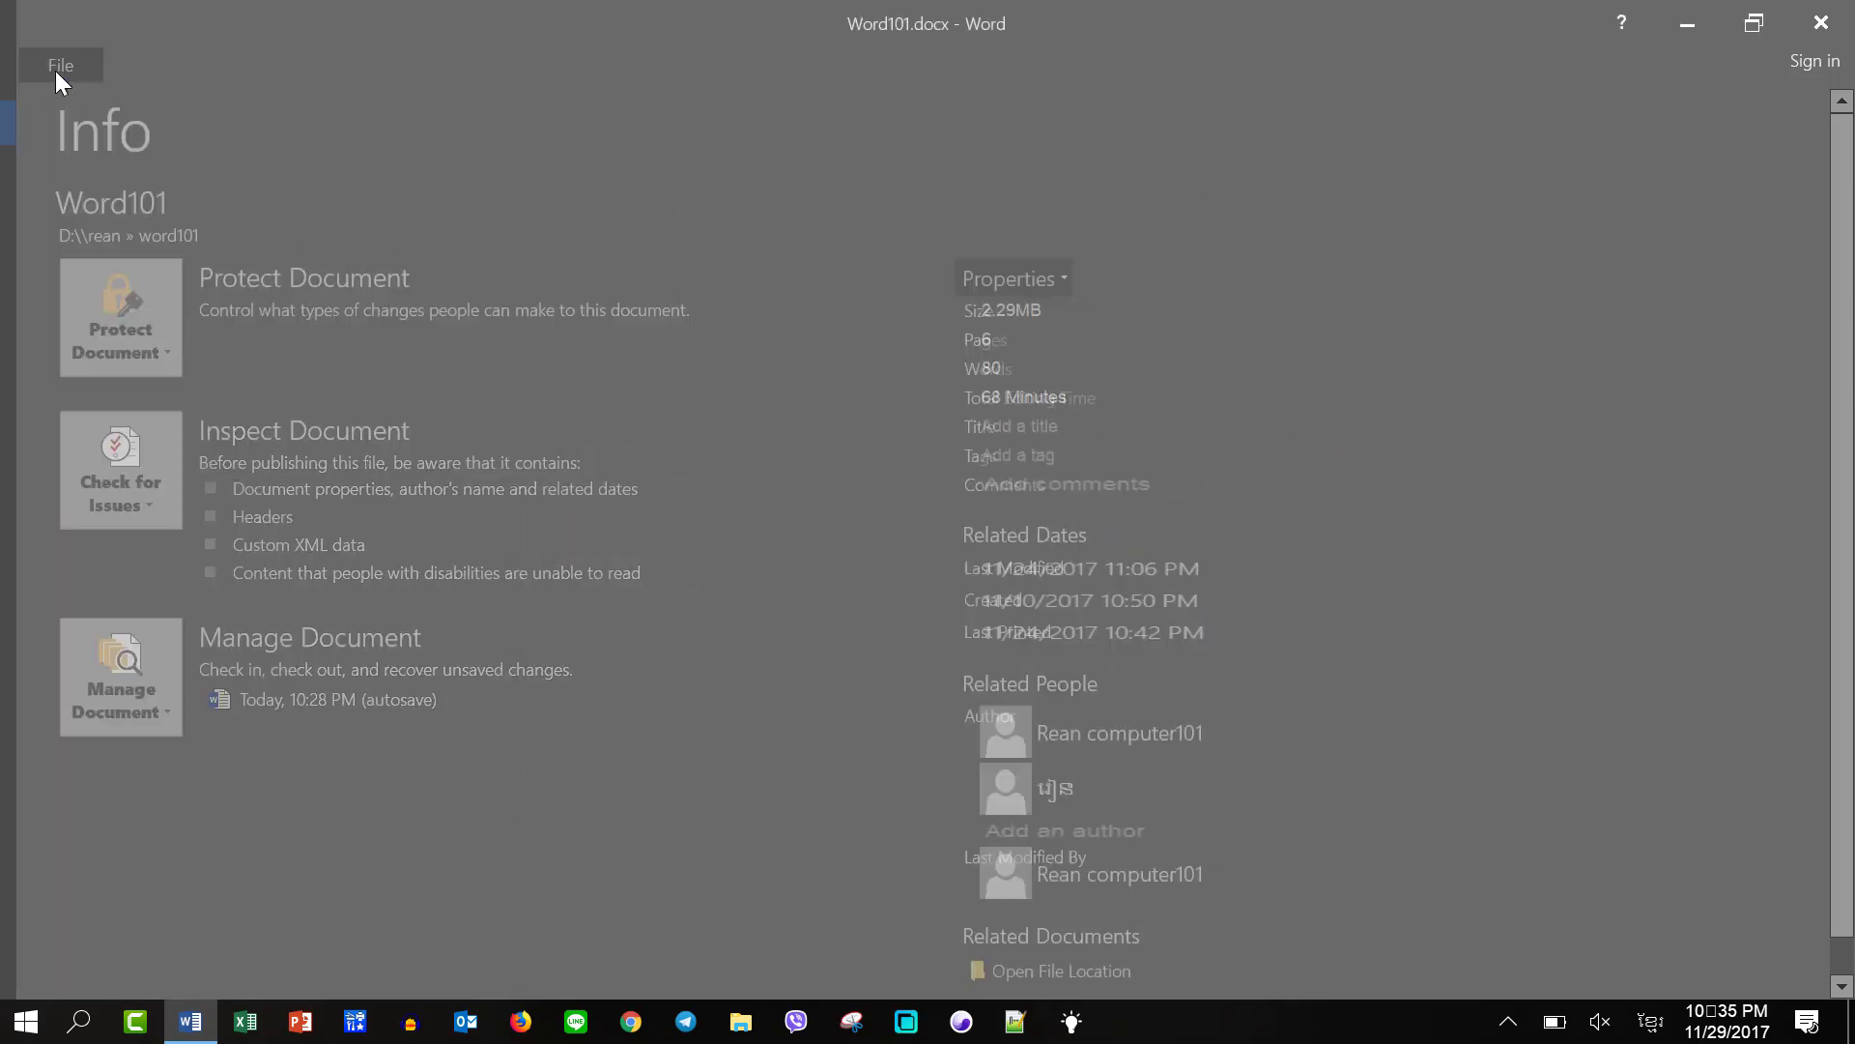
left_click(54, 67)
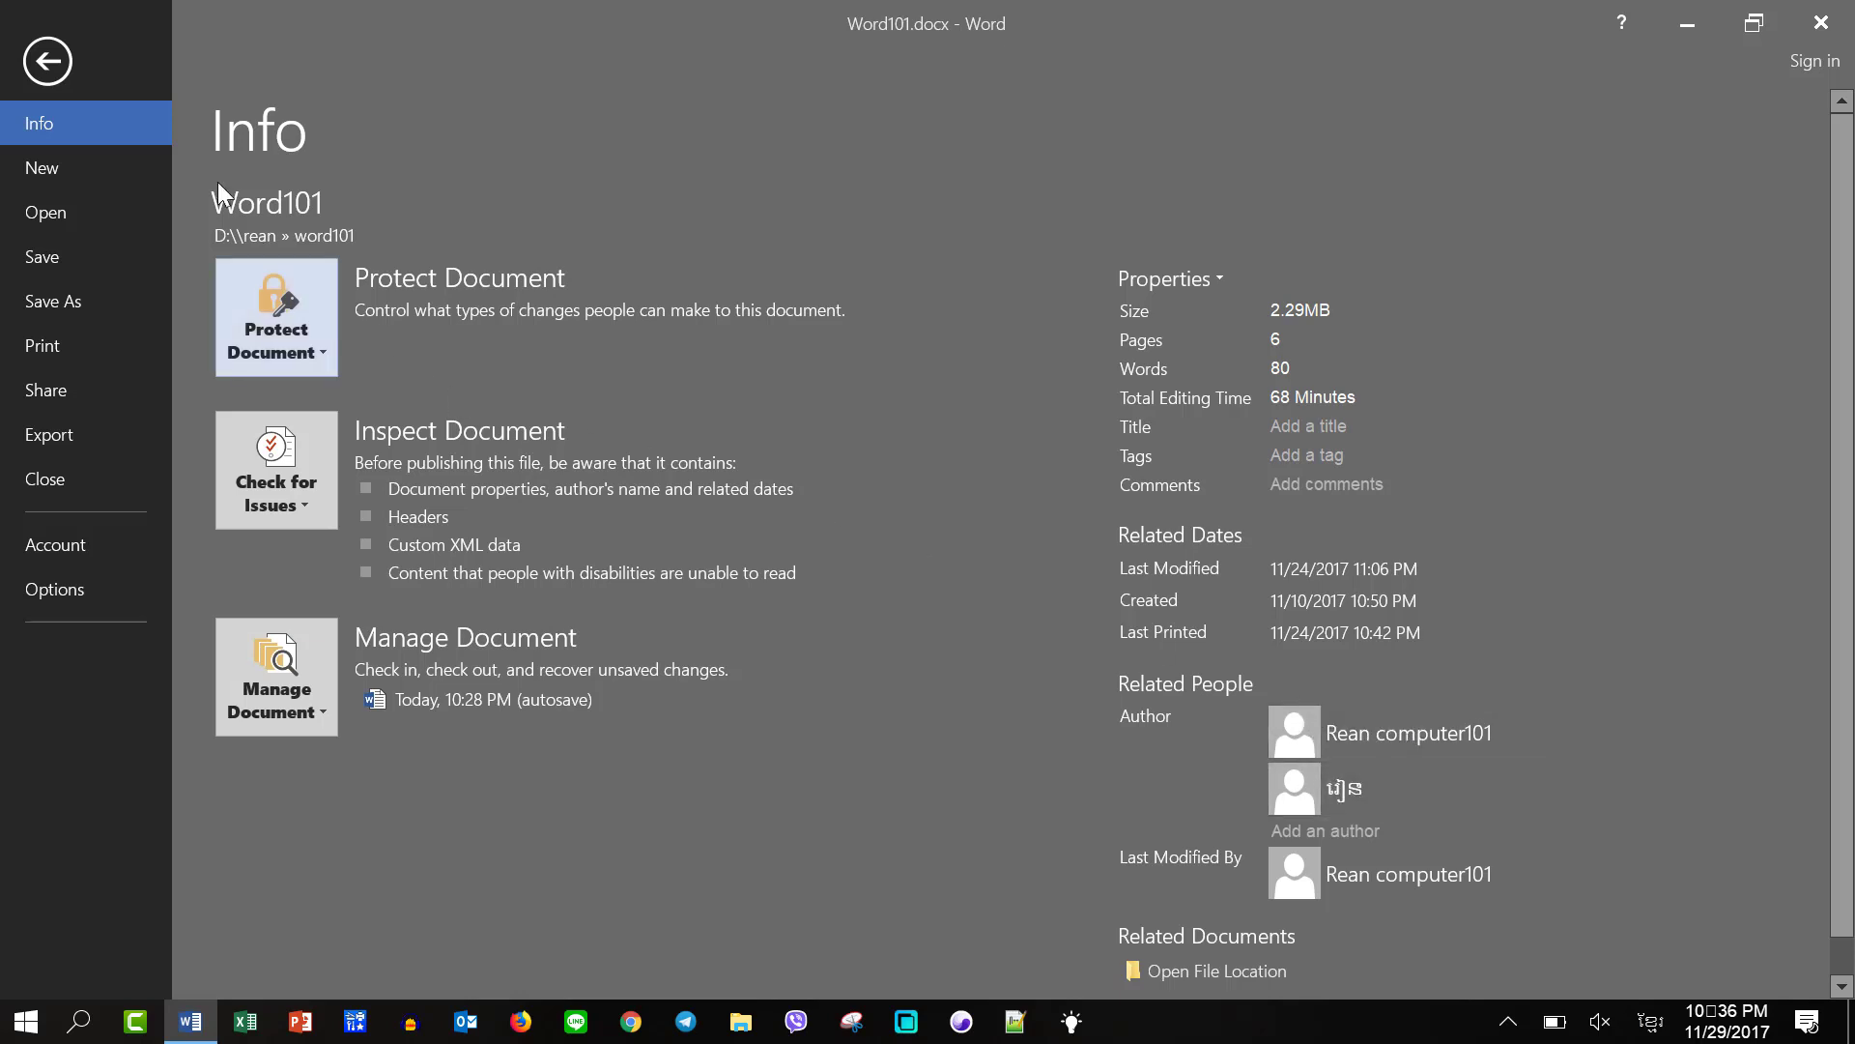
left_click(43, 58)
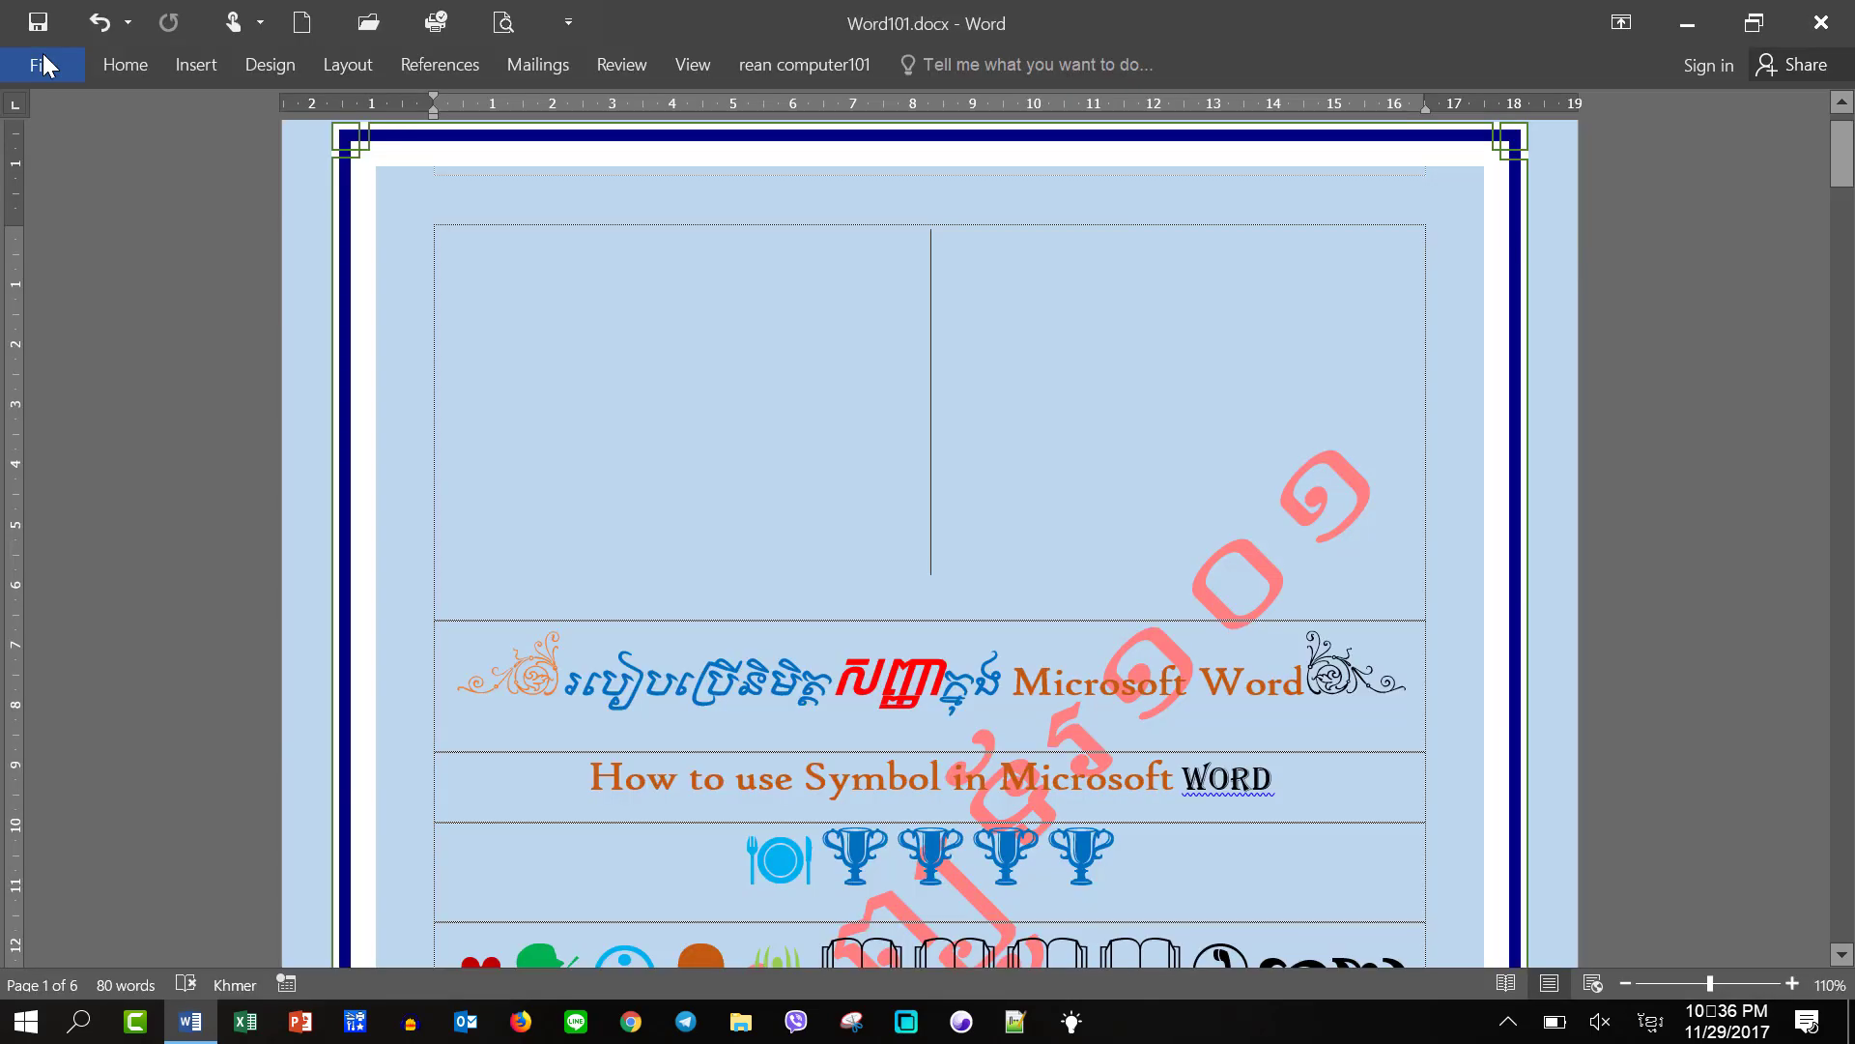
left_click(42, 58)
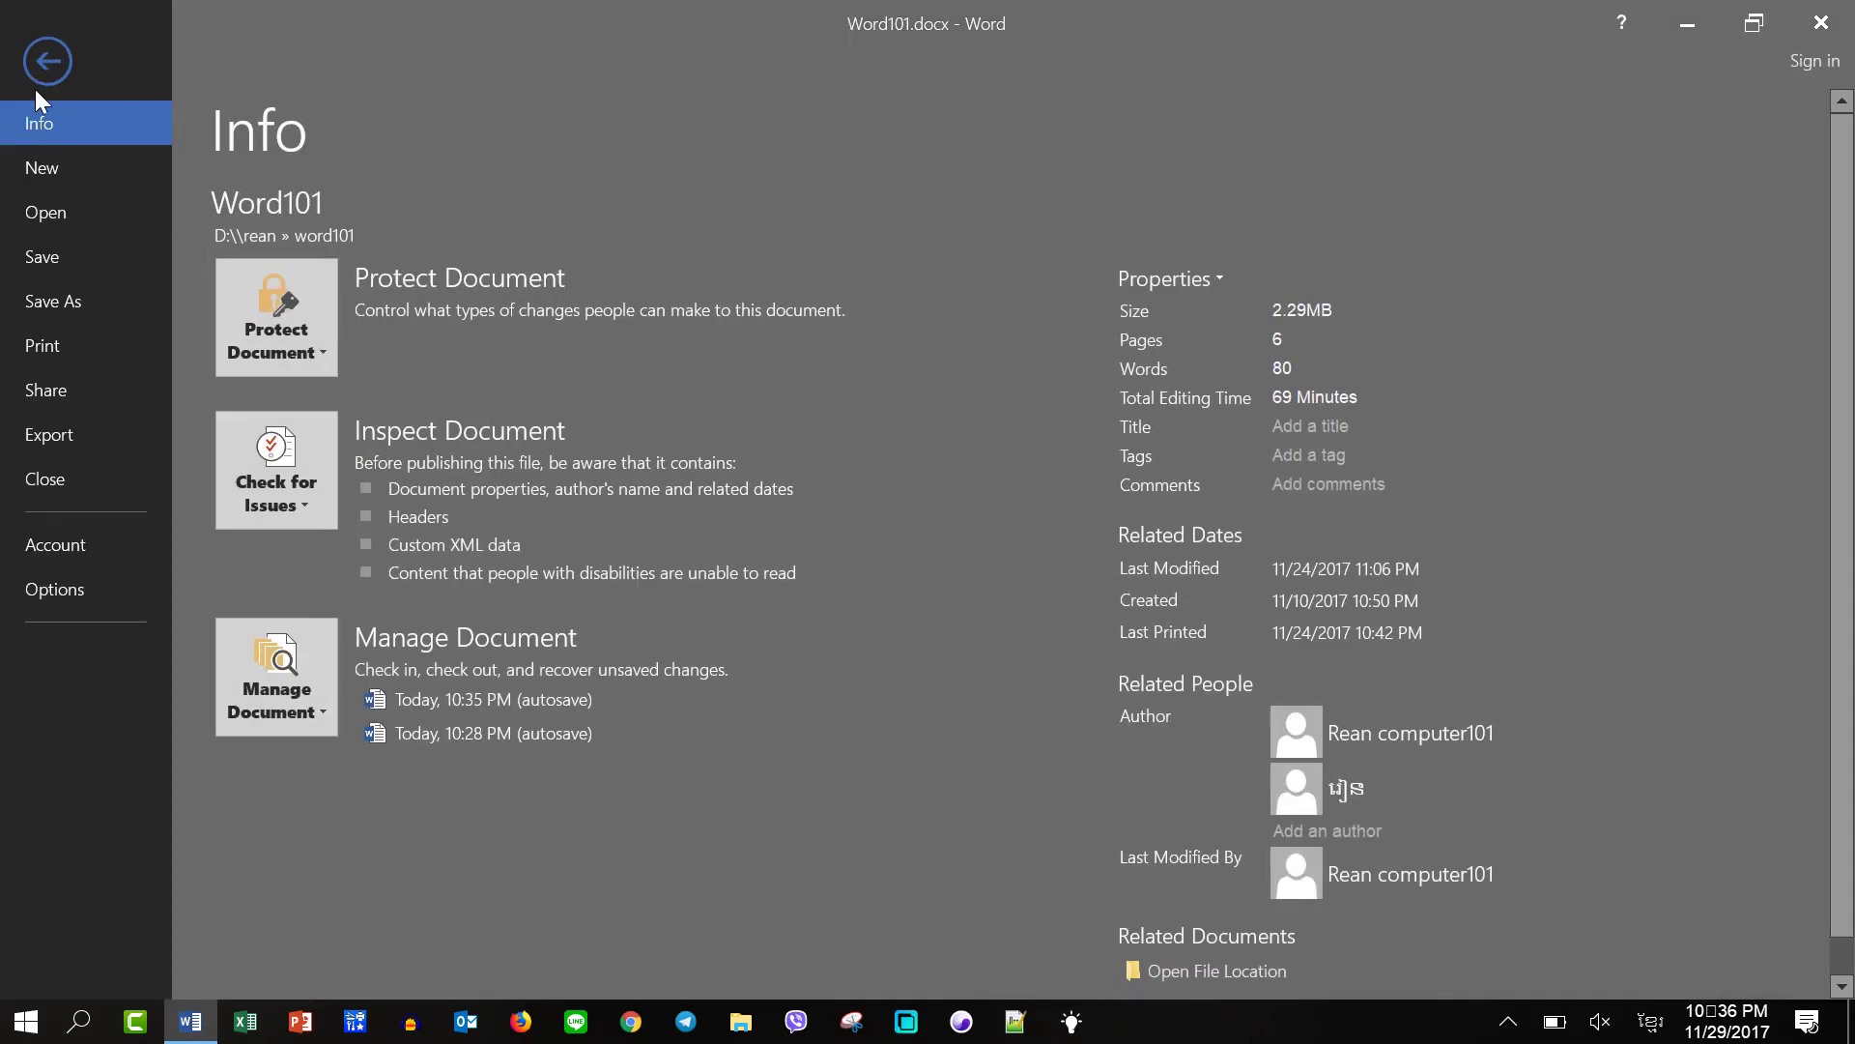
Step: Replace the user name on Word Options' General page with Word101 and confirm with OK
left_click(83, 595)
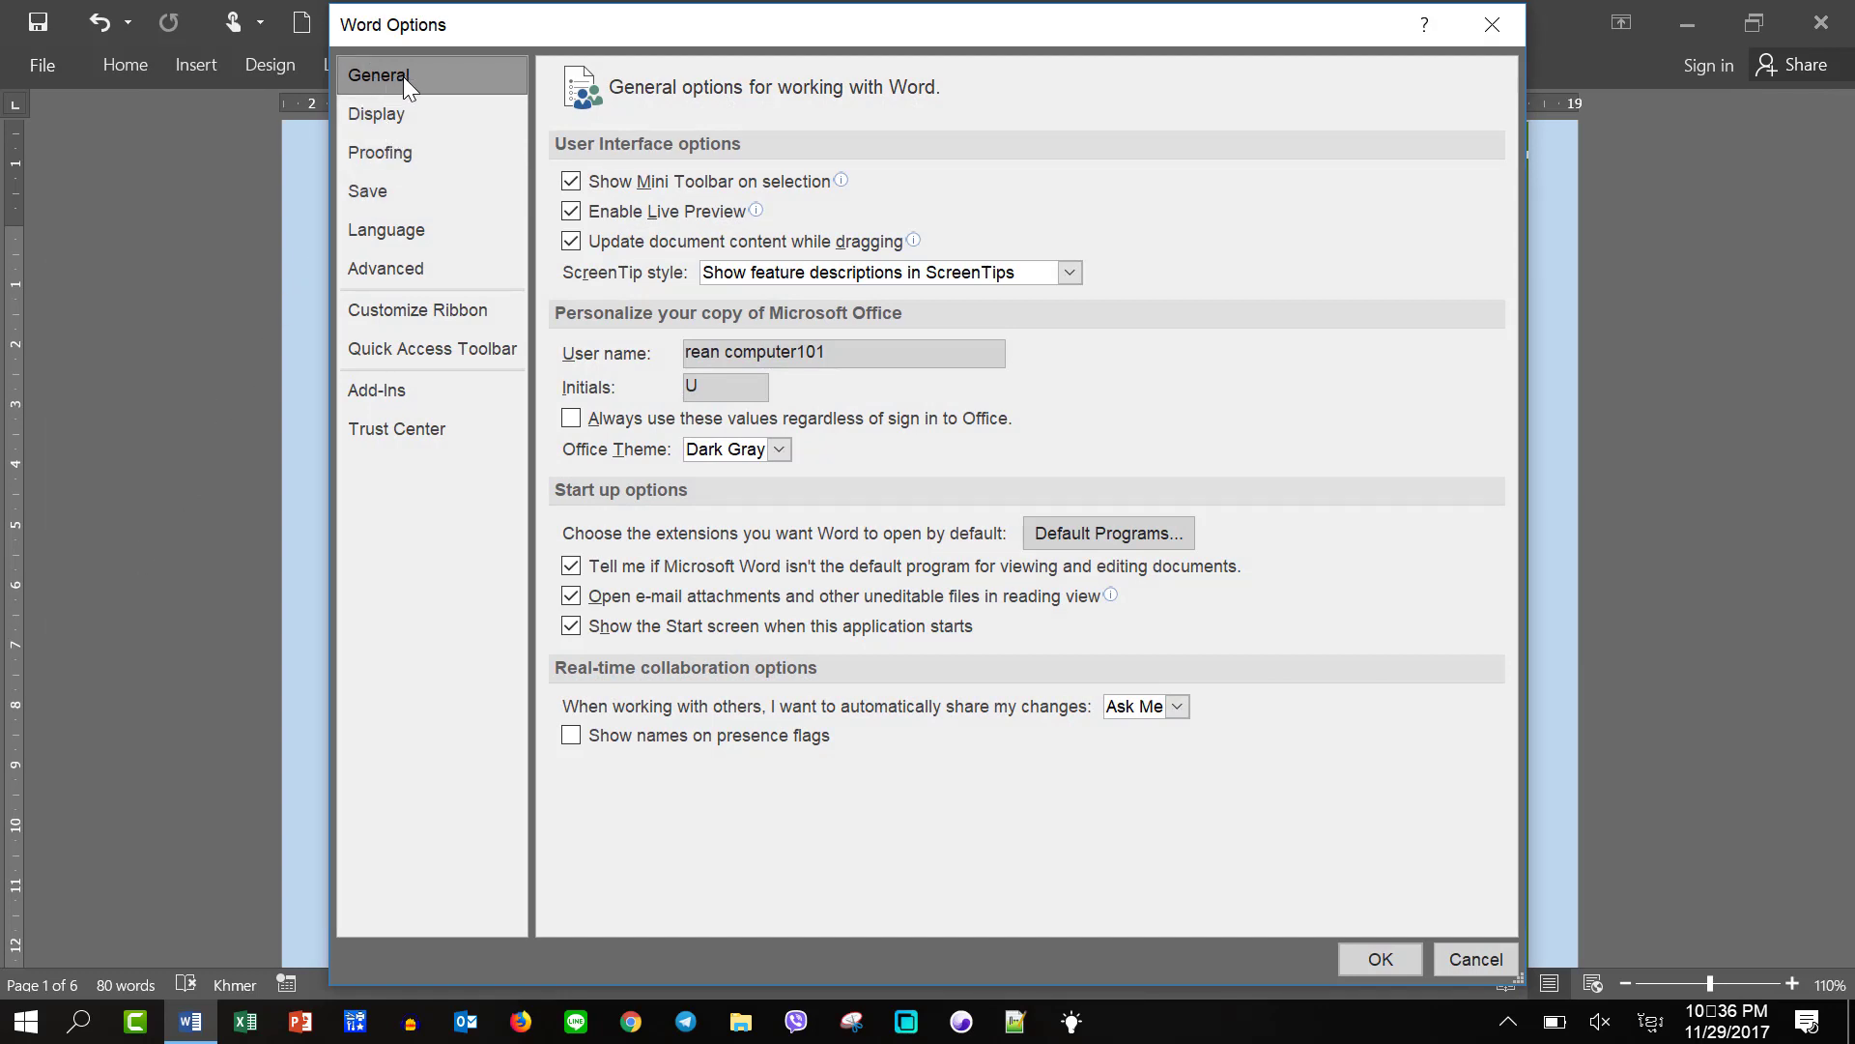
left_click(425, 114)
left_click_drag(783, 352, 660, 346)
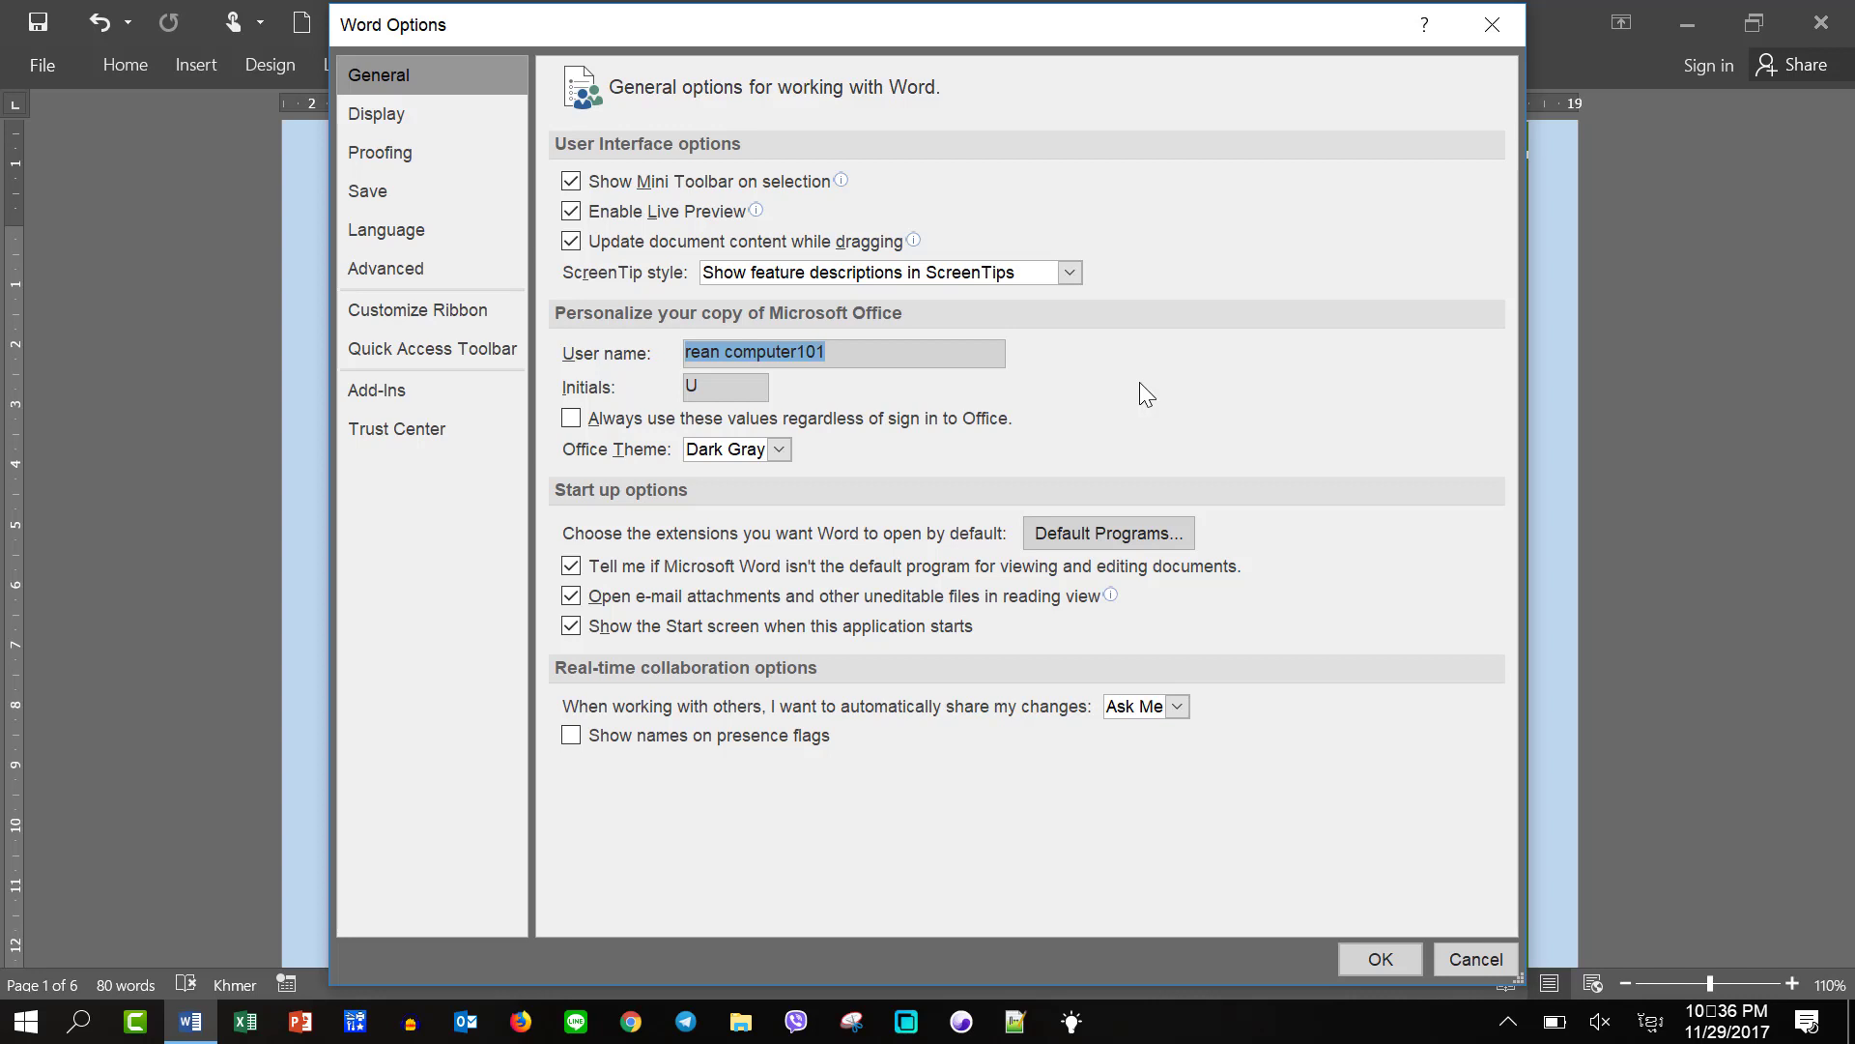
type("រ")
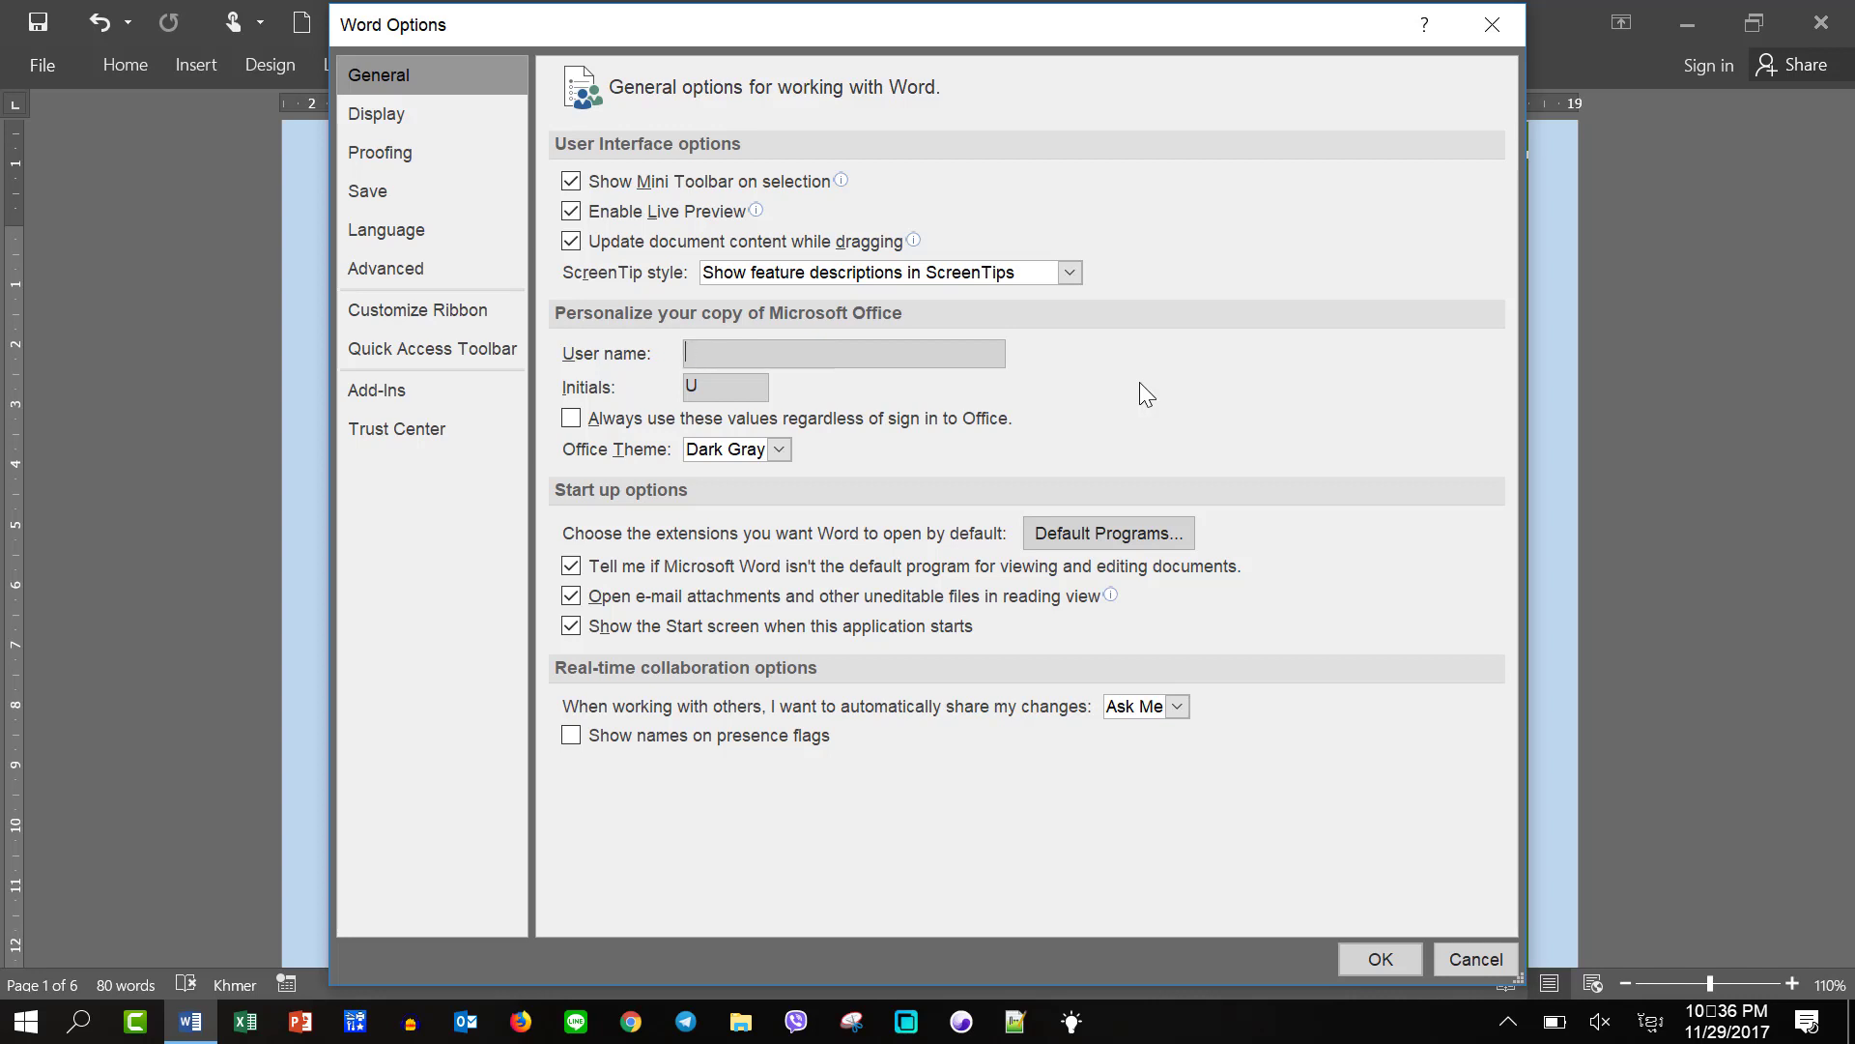
type("Word101")
left_click(1380, 957)
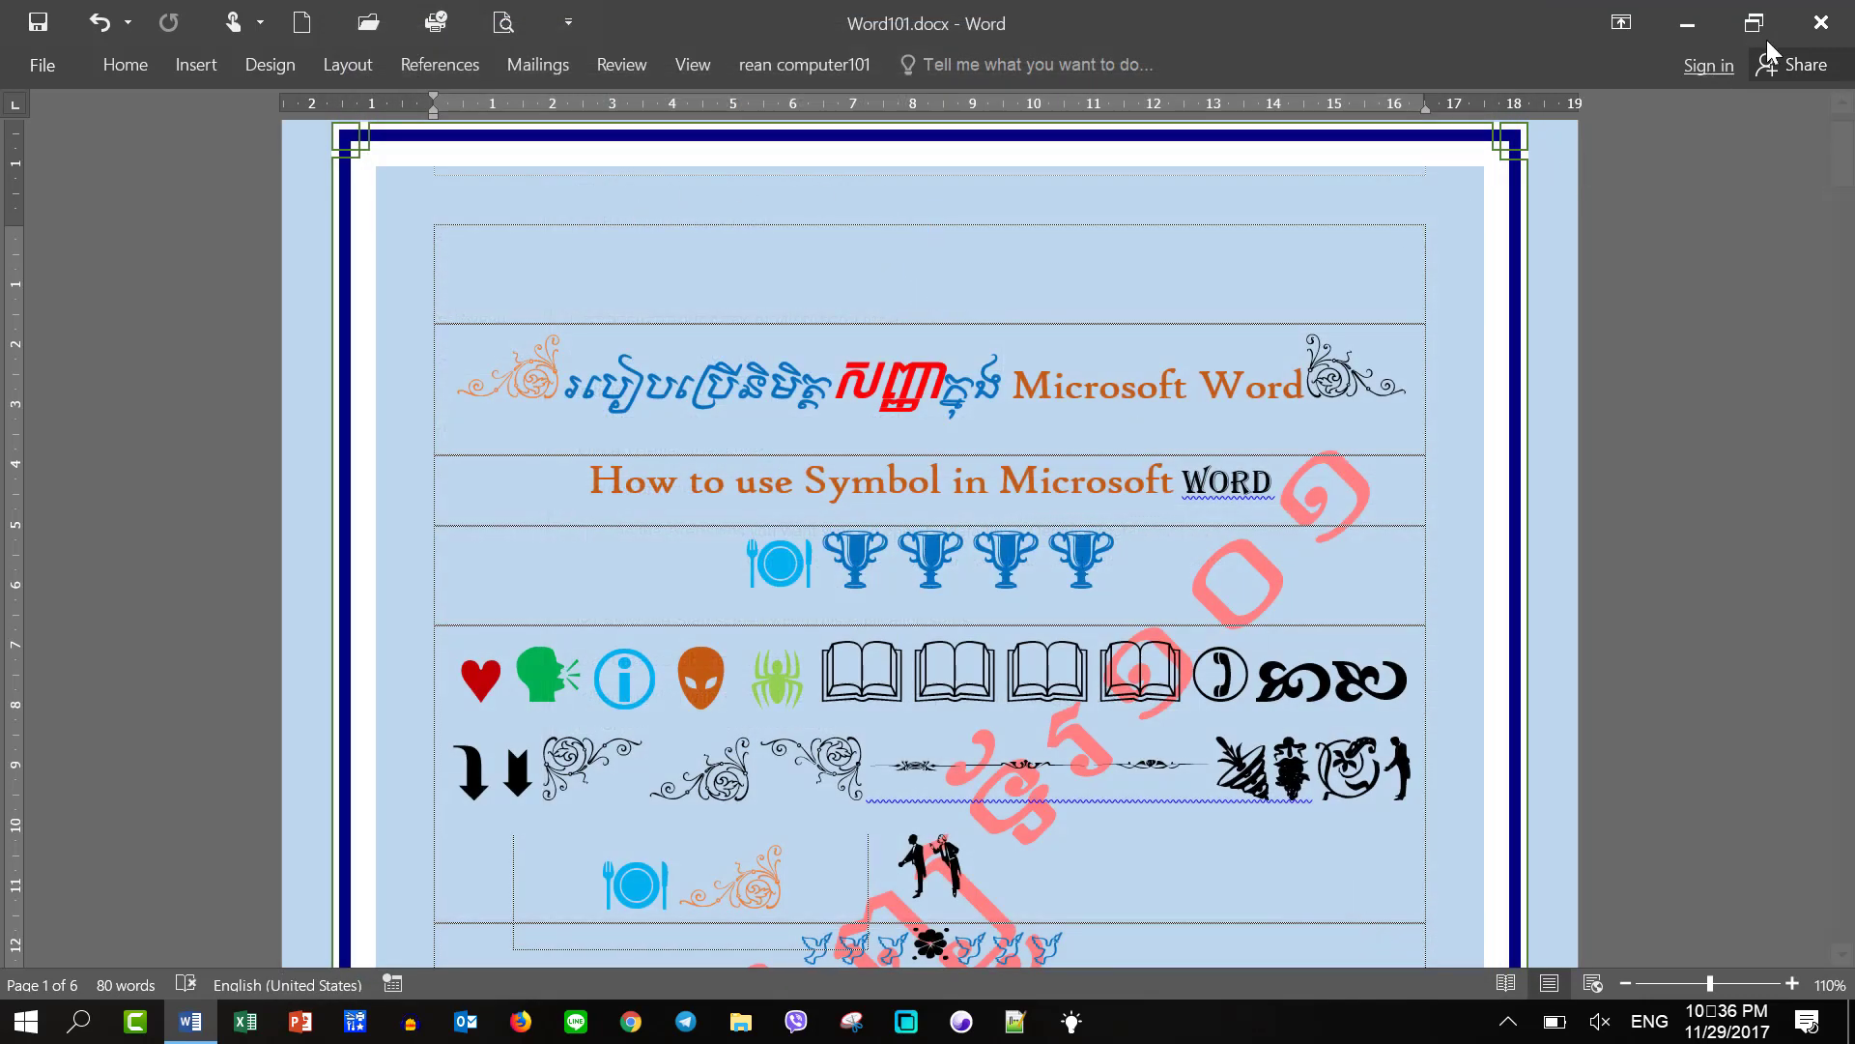
Step: Create a new blank document and check its Info page lists Word101 as author
left_click(42, 64)
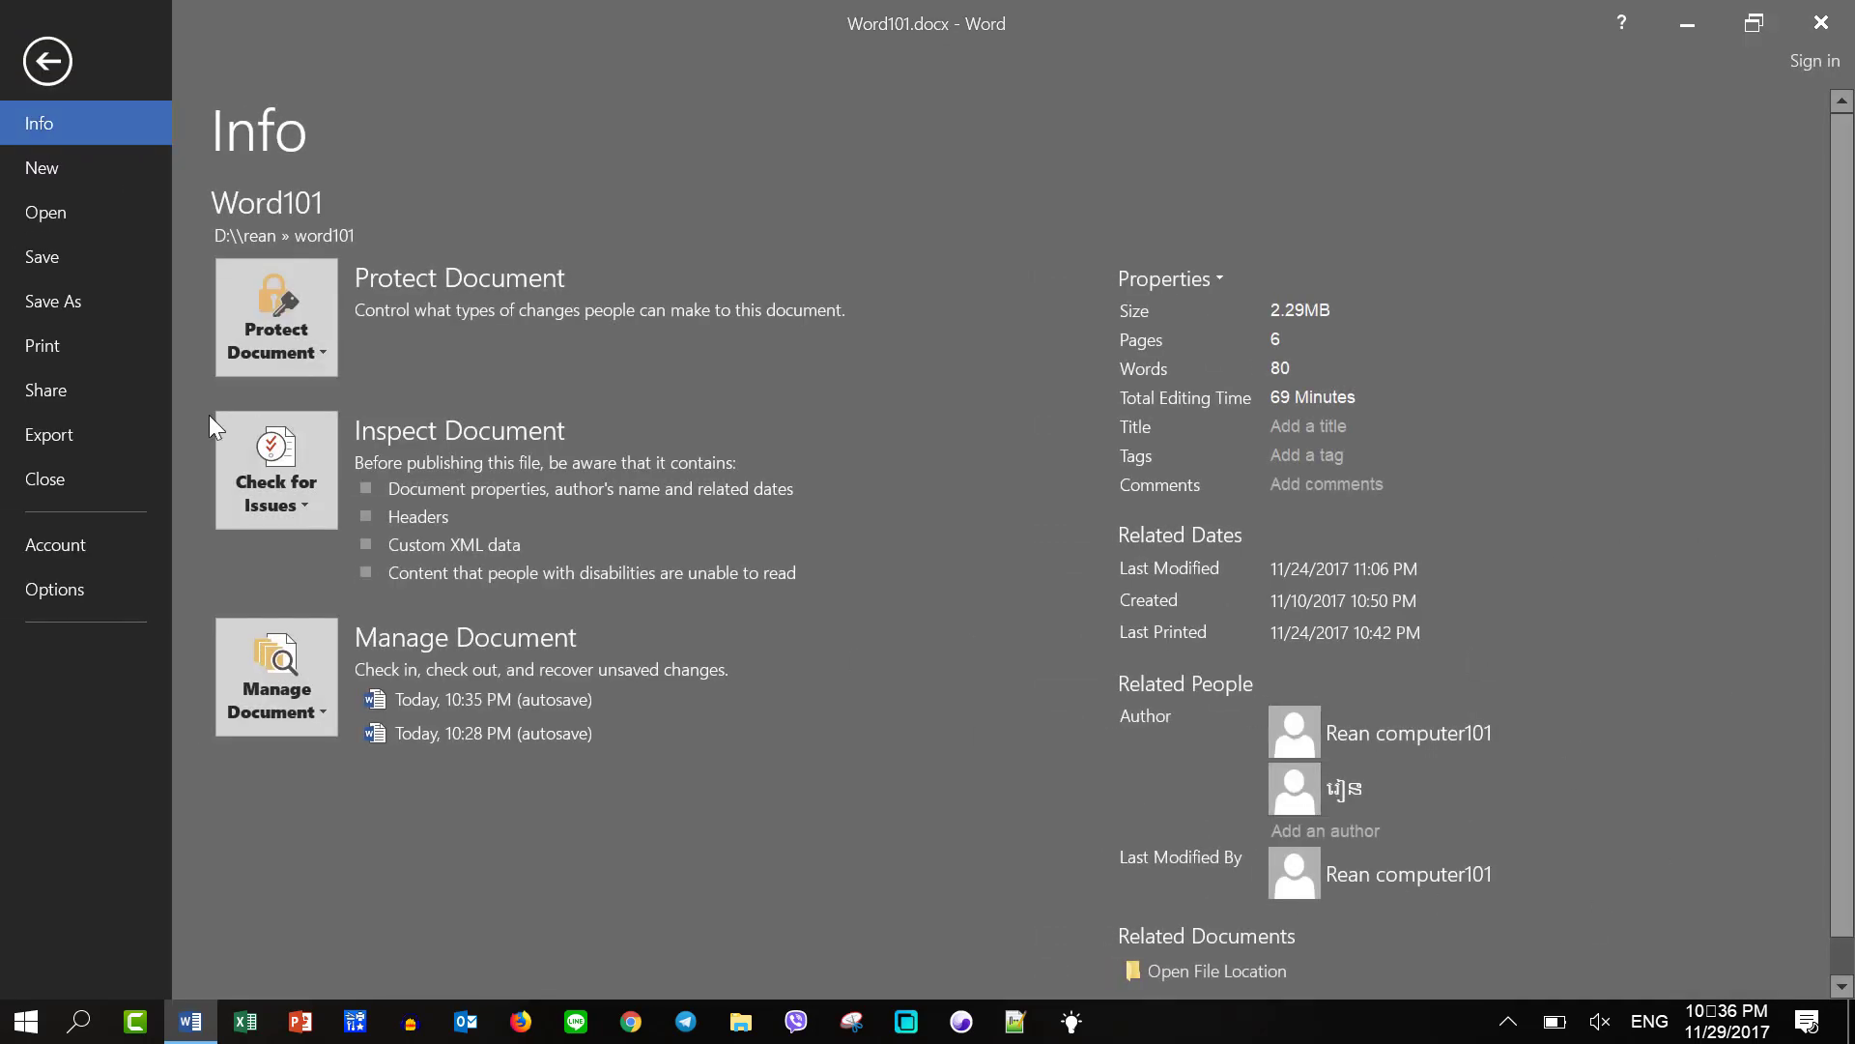
left_click(54, 170)
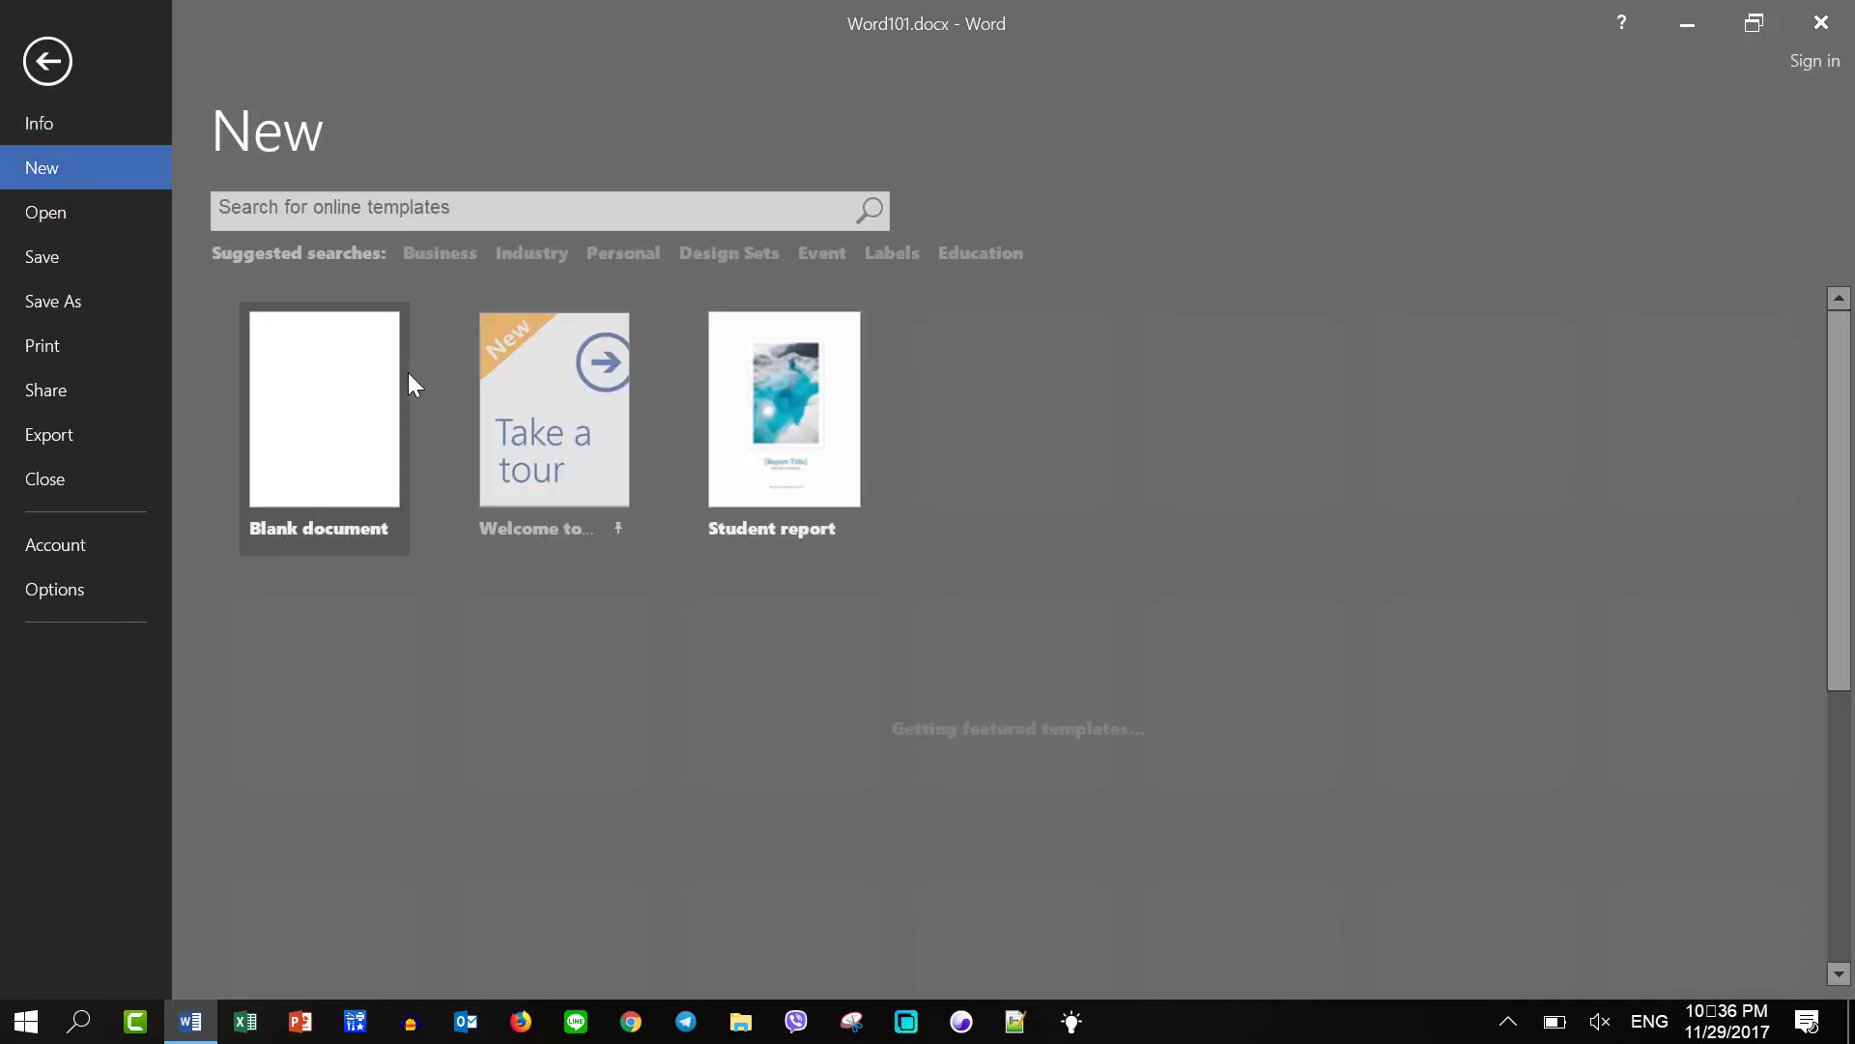
left_click(328, 440)
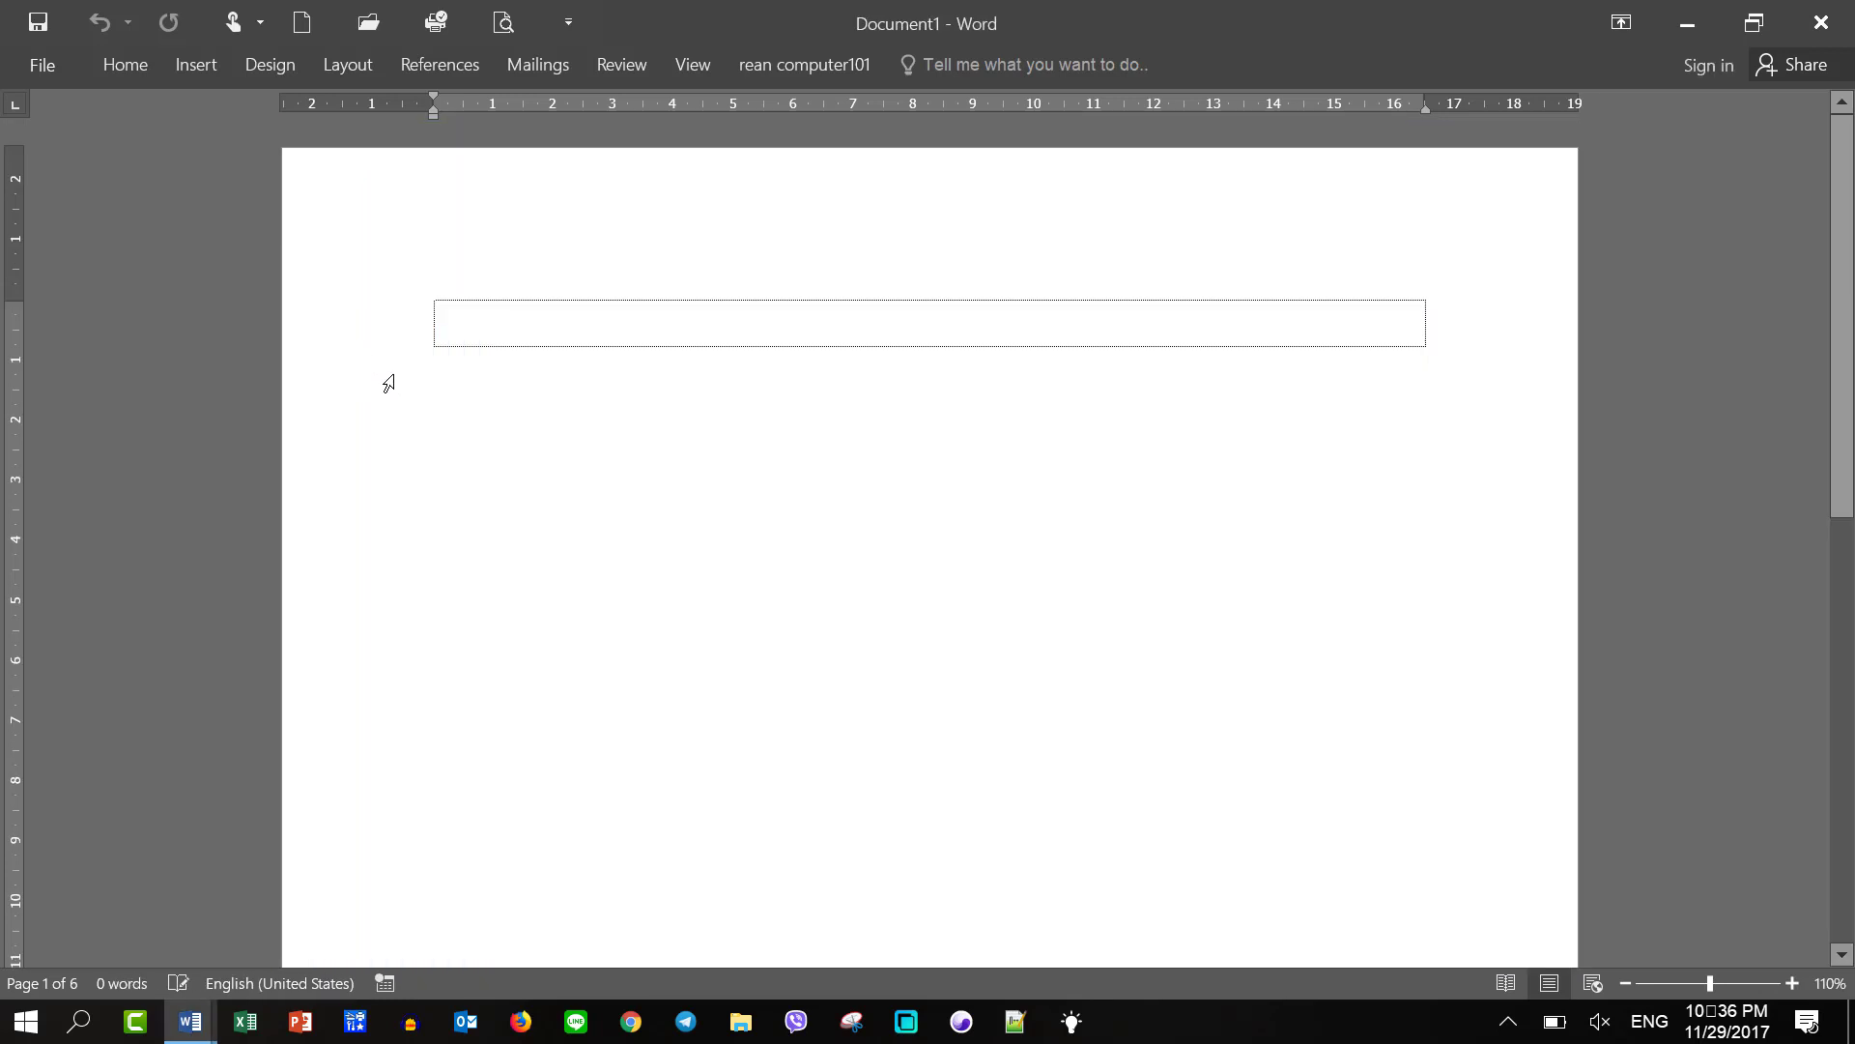
left_click(52, 64)
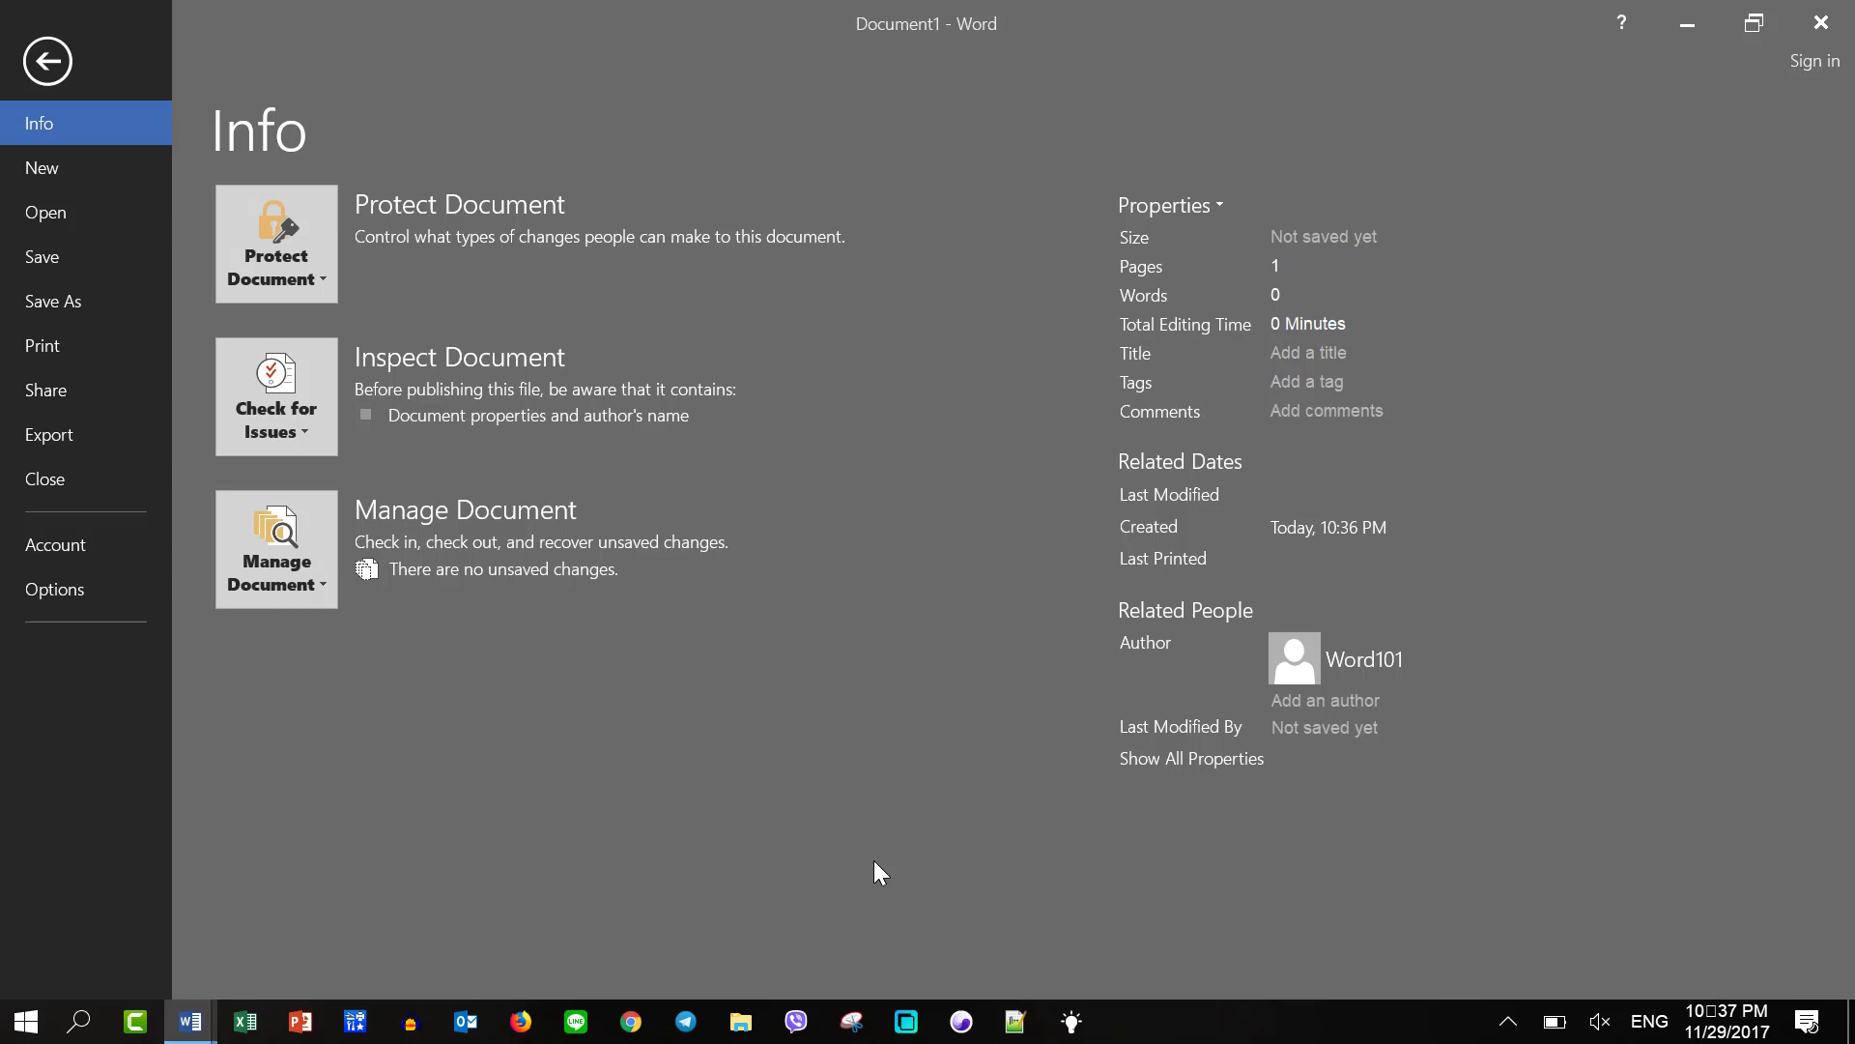
left_click(40, 61)
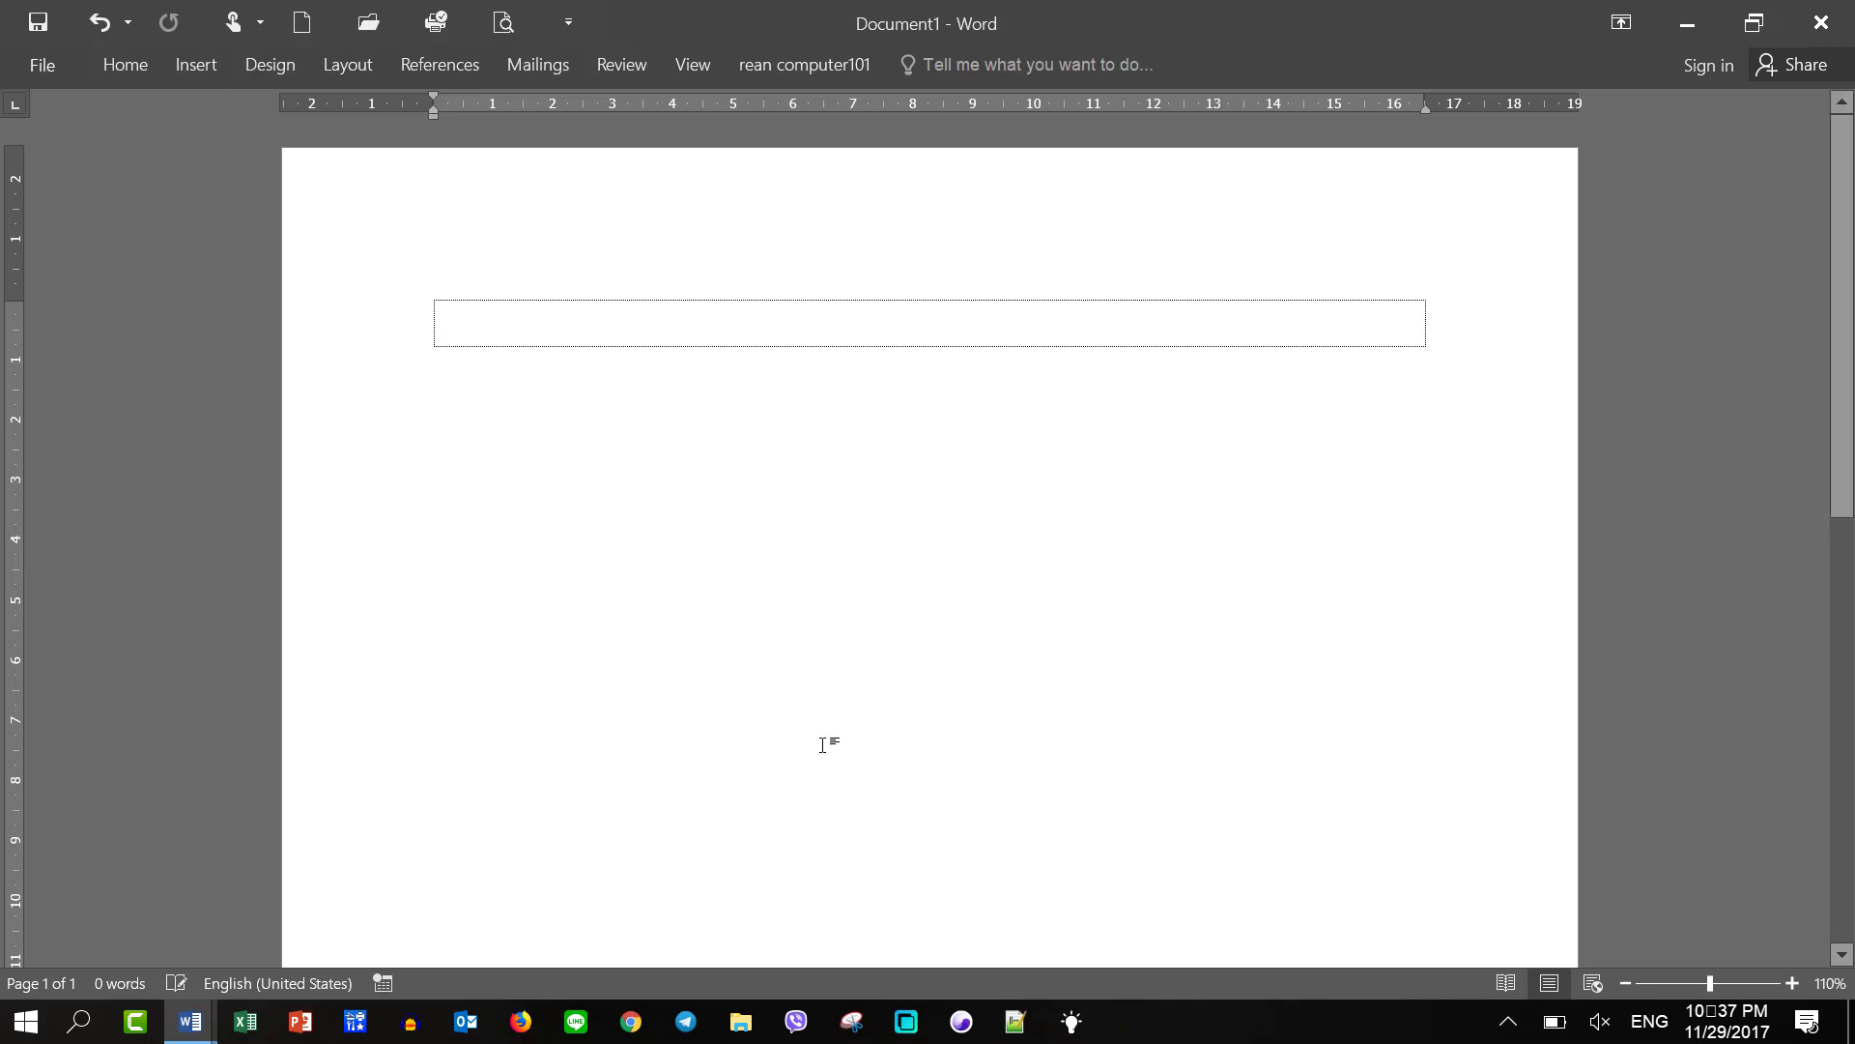
left_click(23, 60)
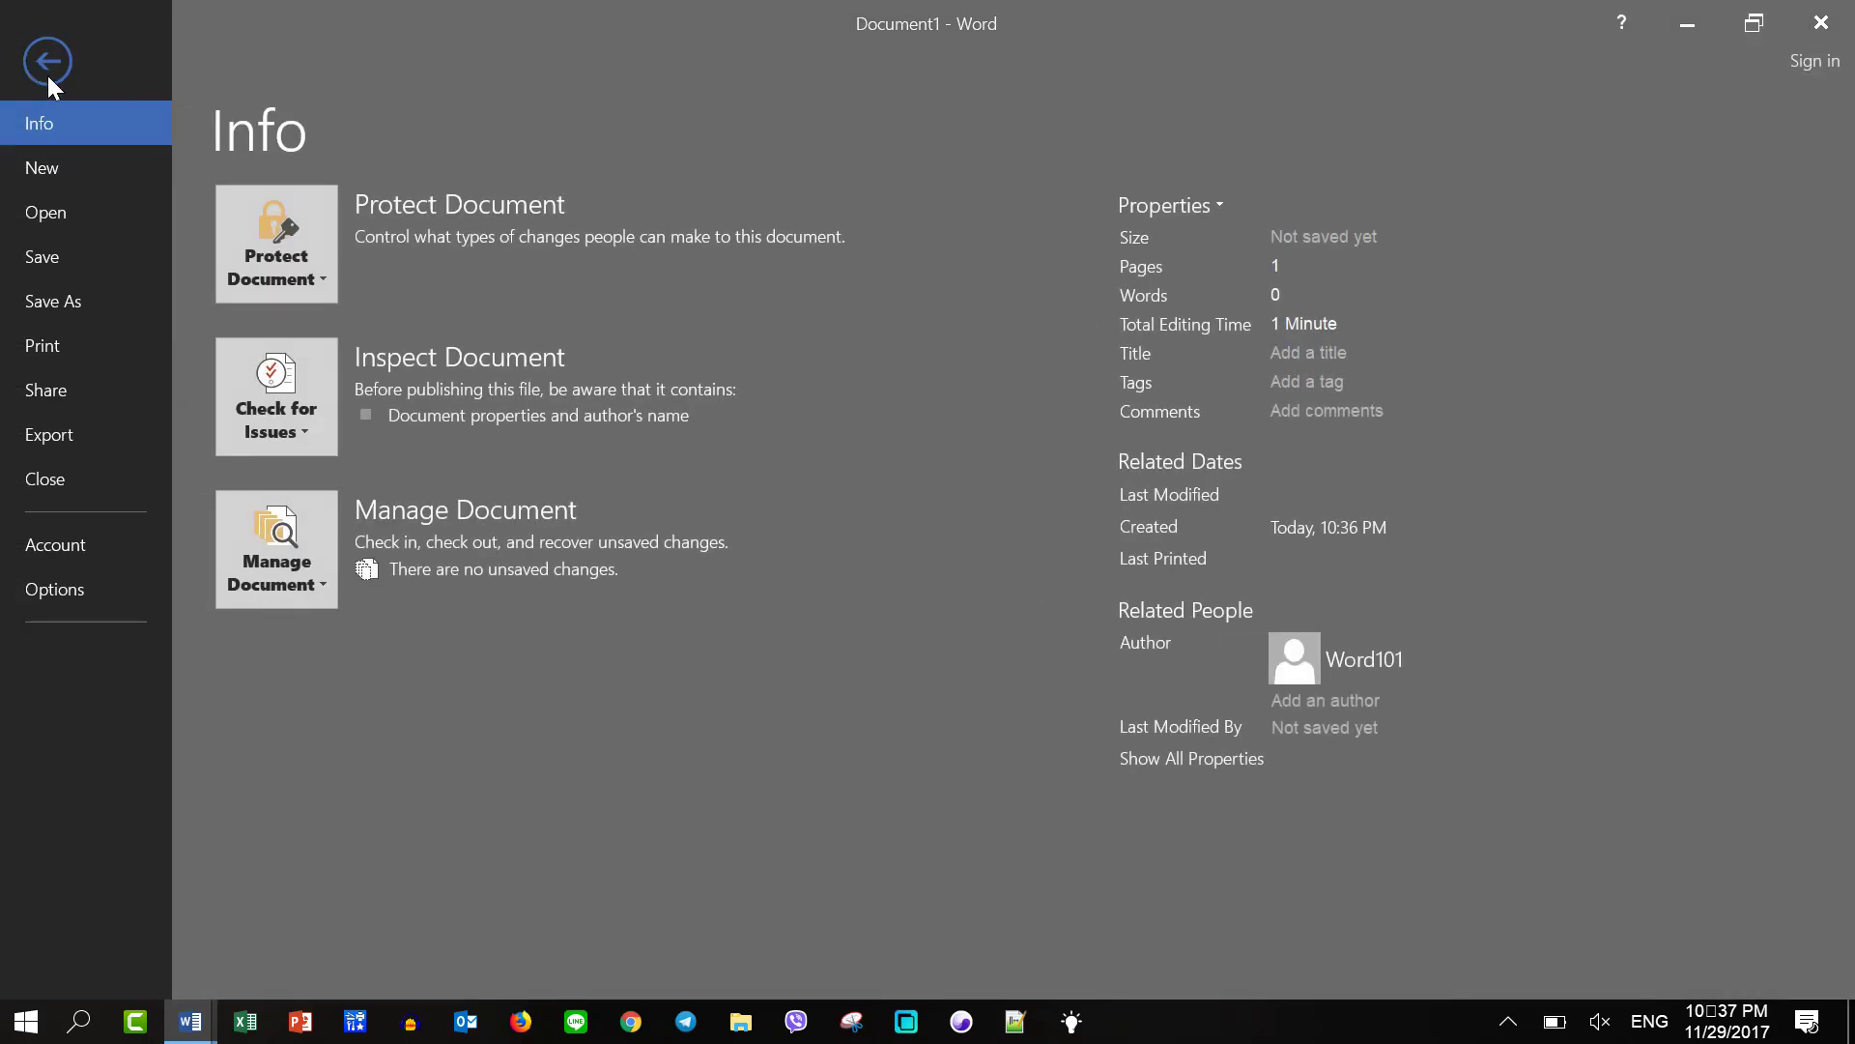
Step: Switch the Office Theme to Colorful in Word's General options
left_click(91, 594)
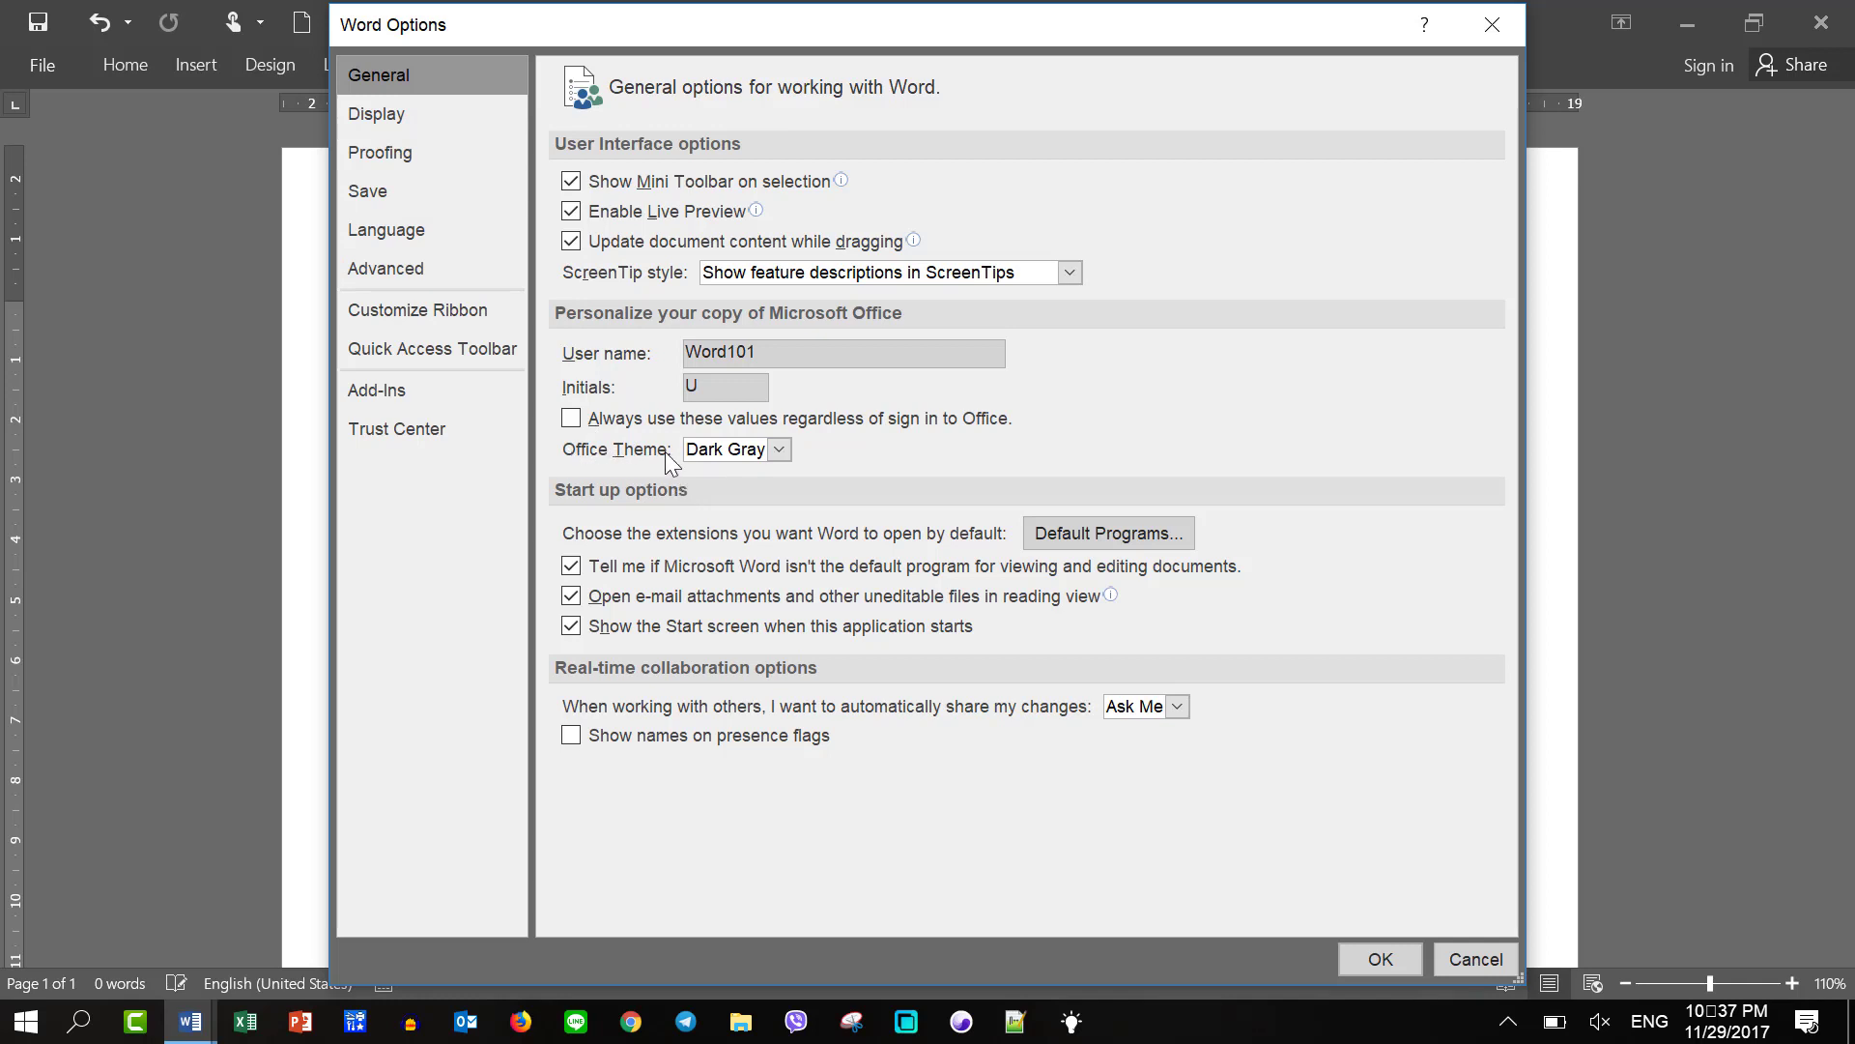
left_click(779, 448)
left_click(764, 475)
left_click(1380, 970)
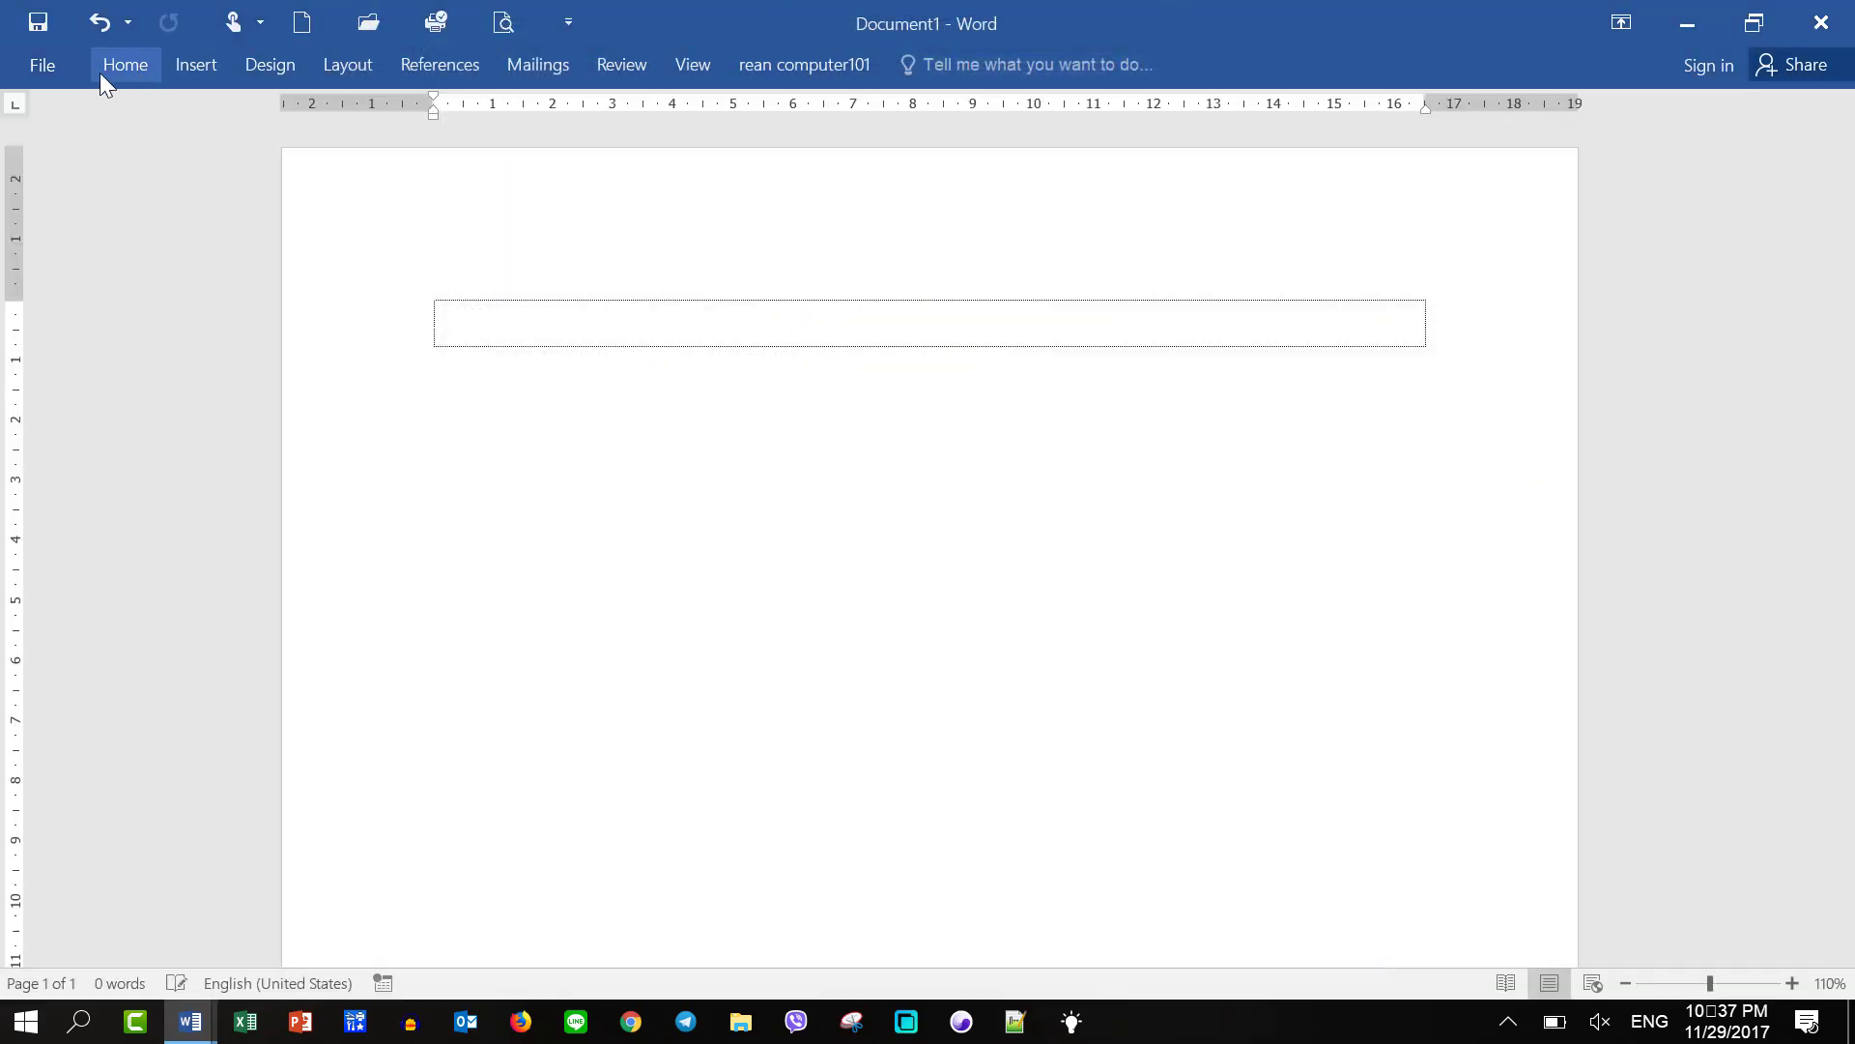
Step: Change the Office Theme to White and apply it
left_click(58, 65)
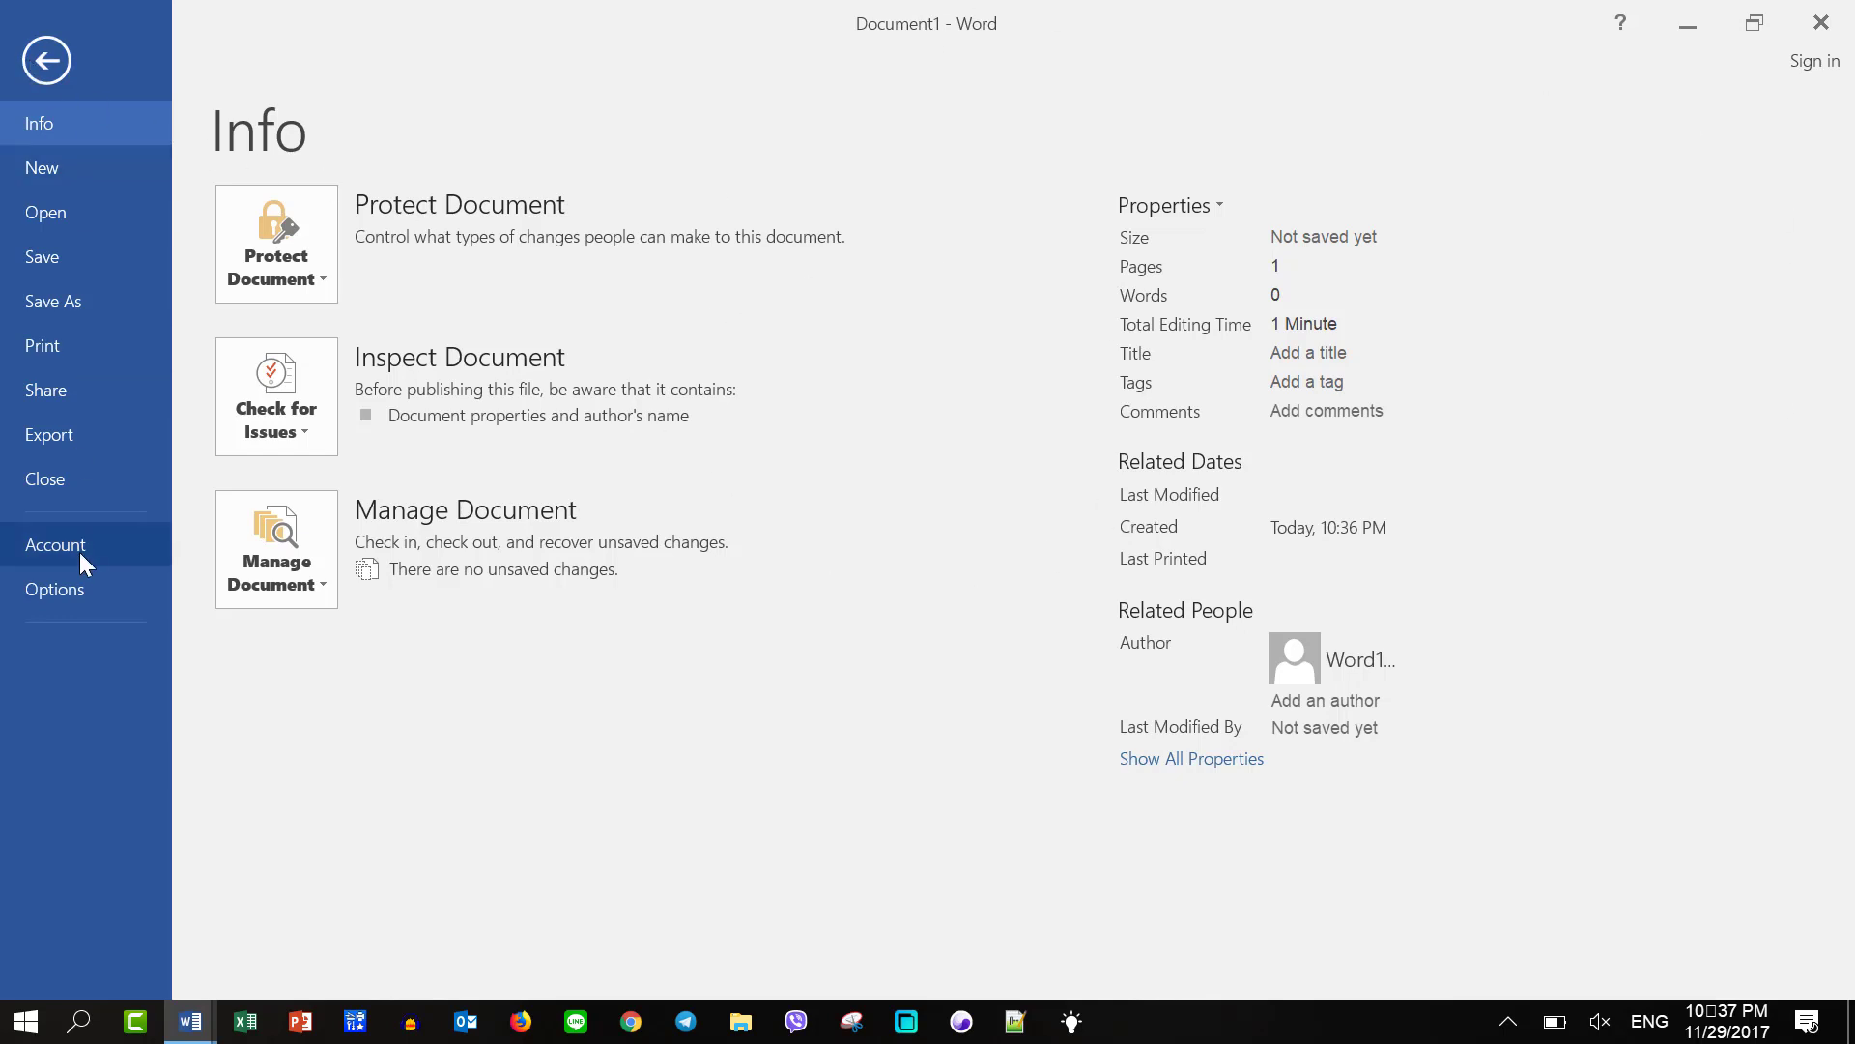
left_click(79, 586)
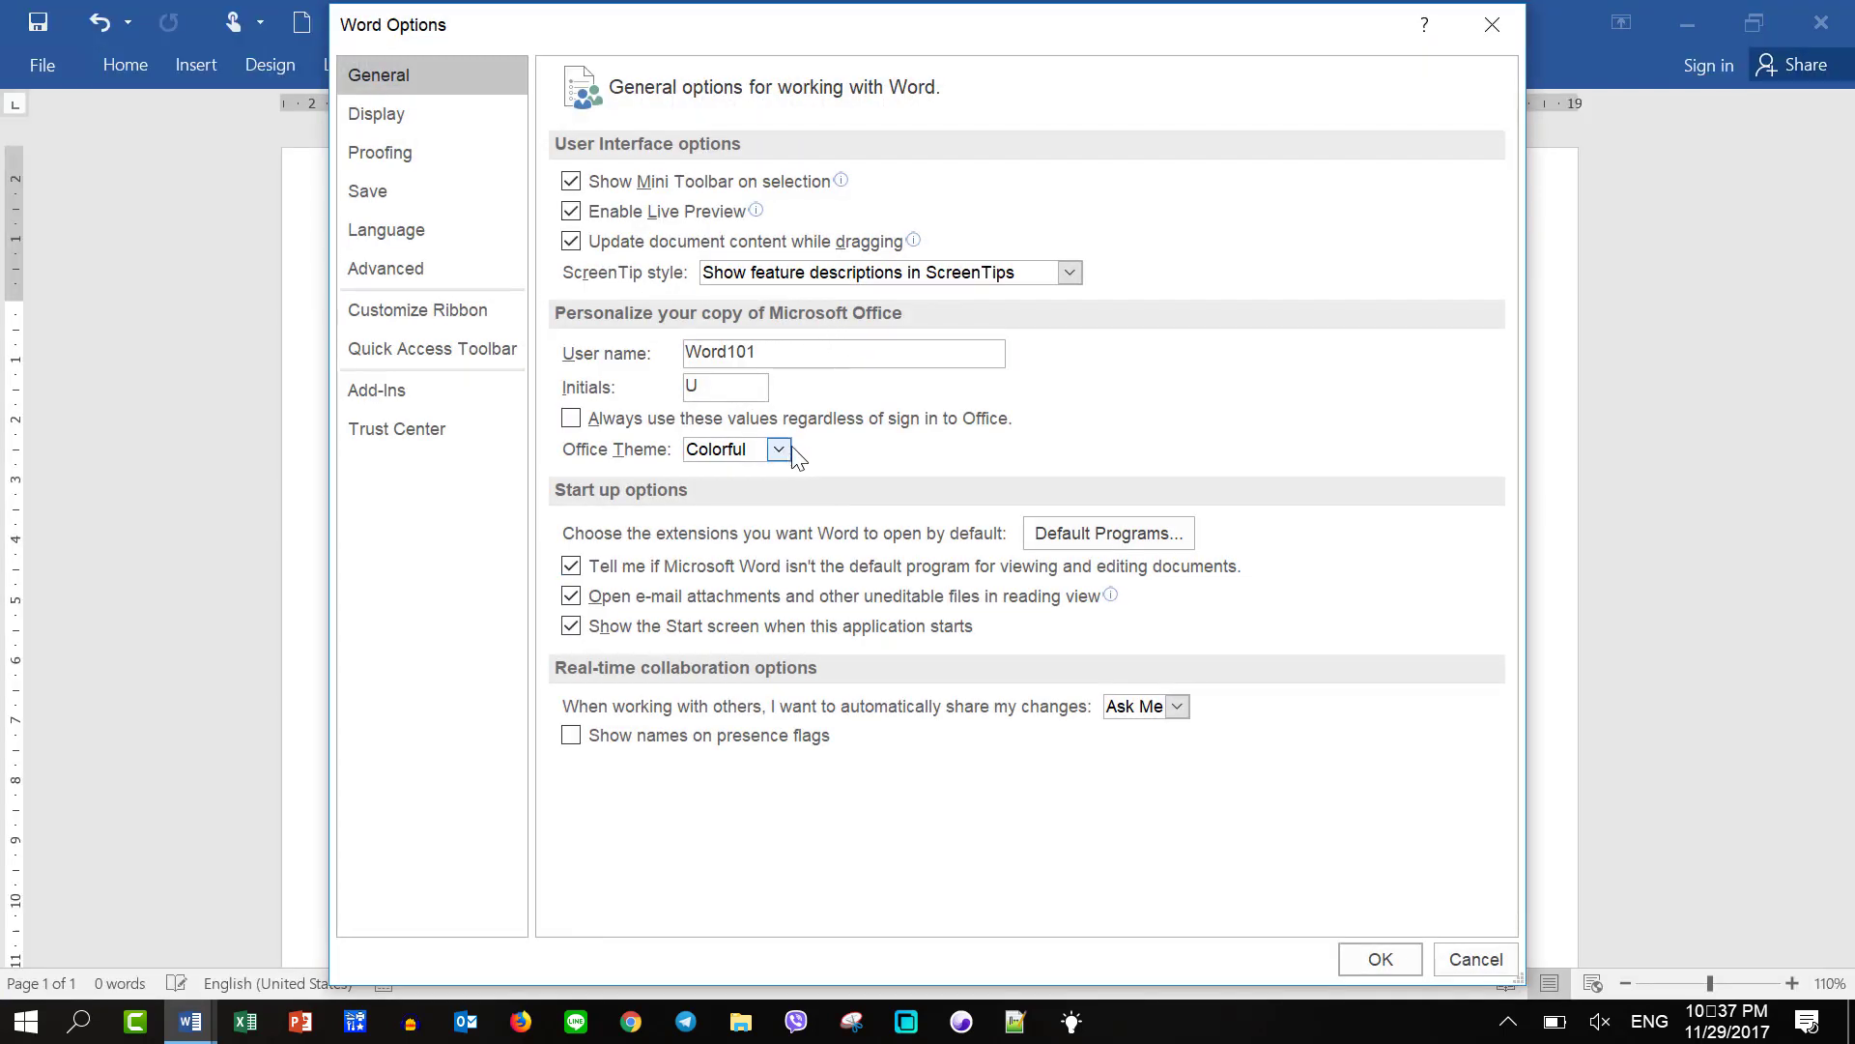
left_click(780, 450)
left_click(768, 525)
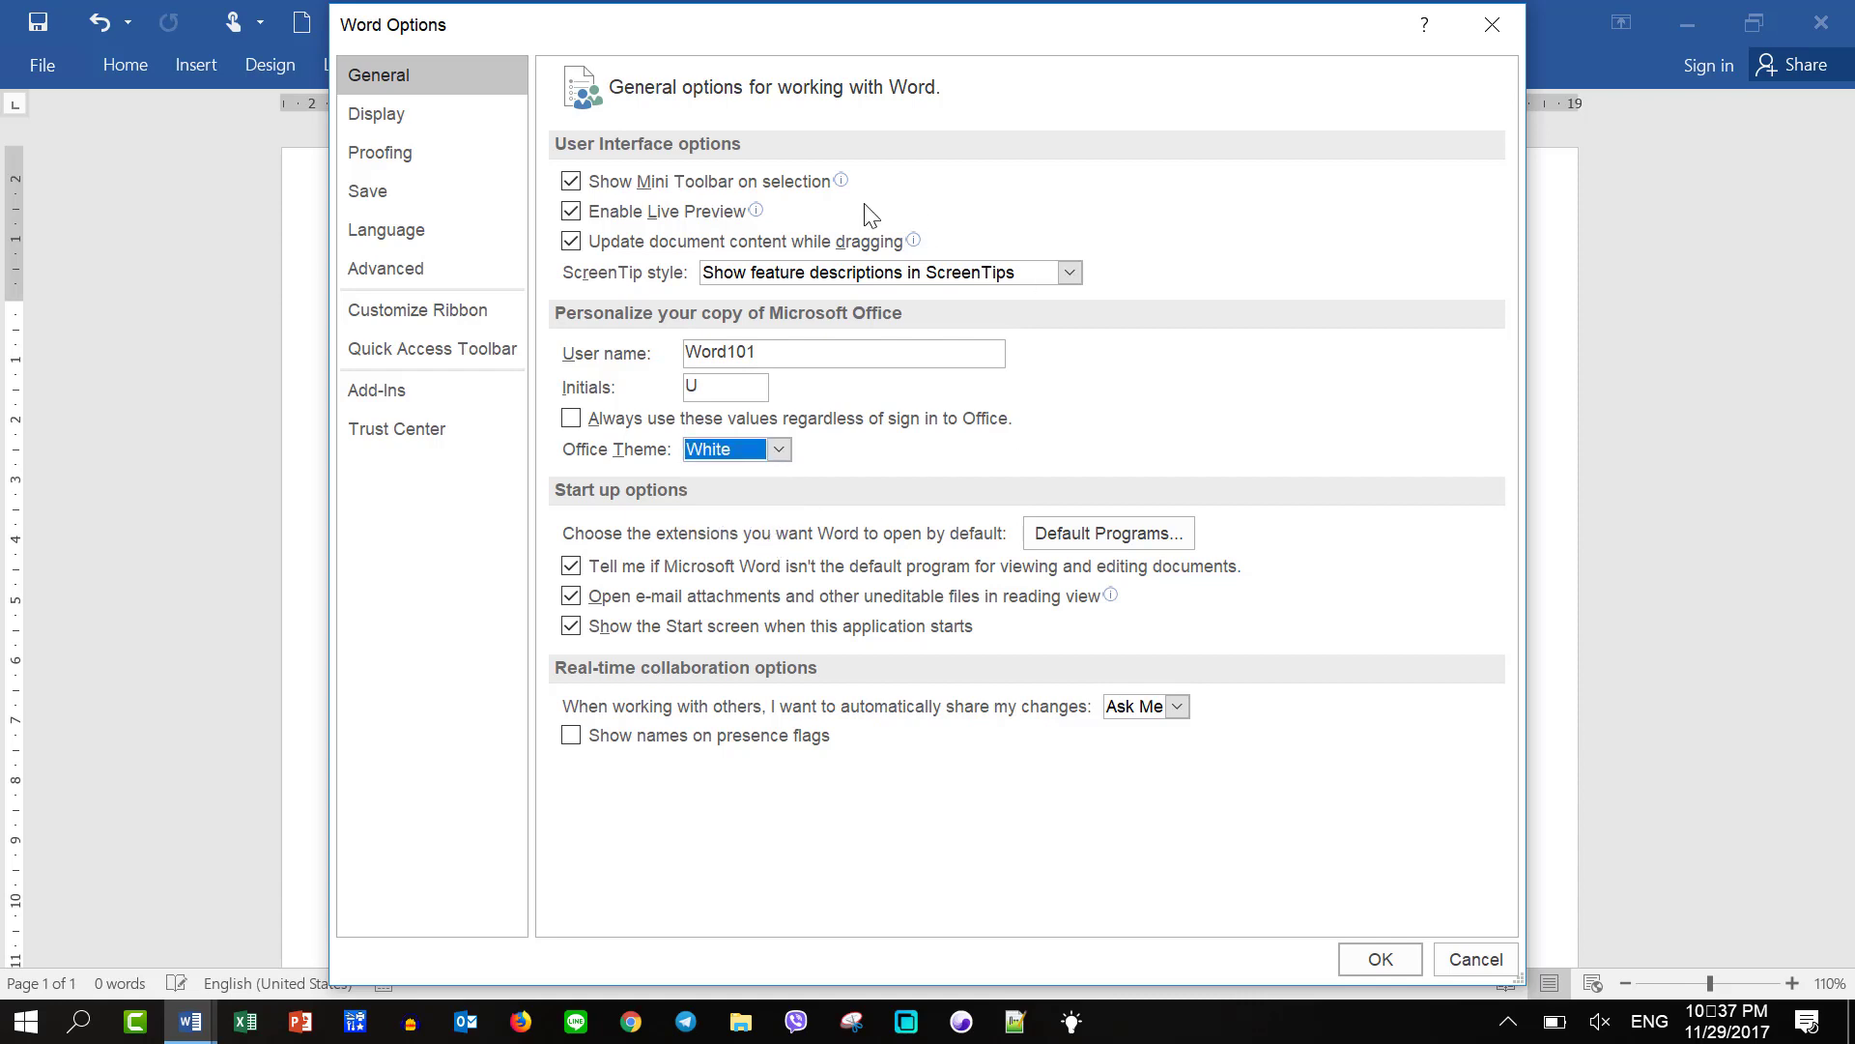
left_click(1382, 960)
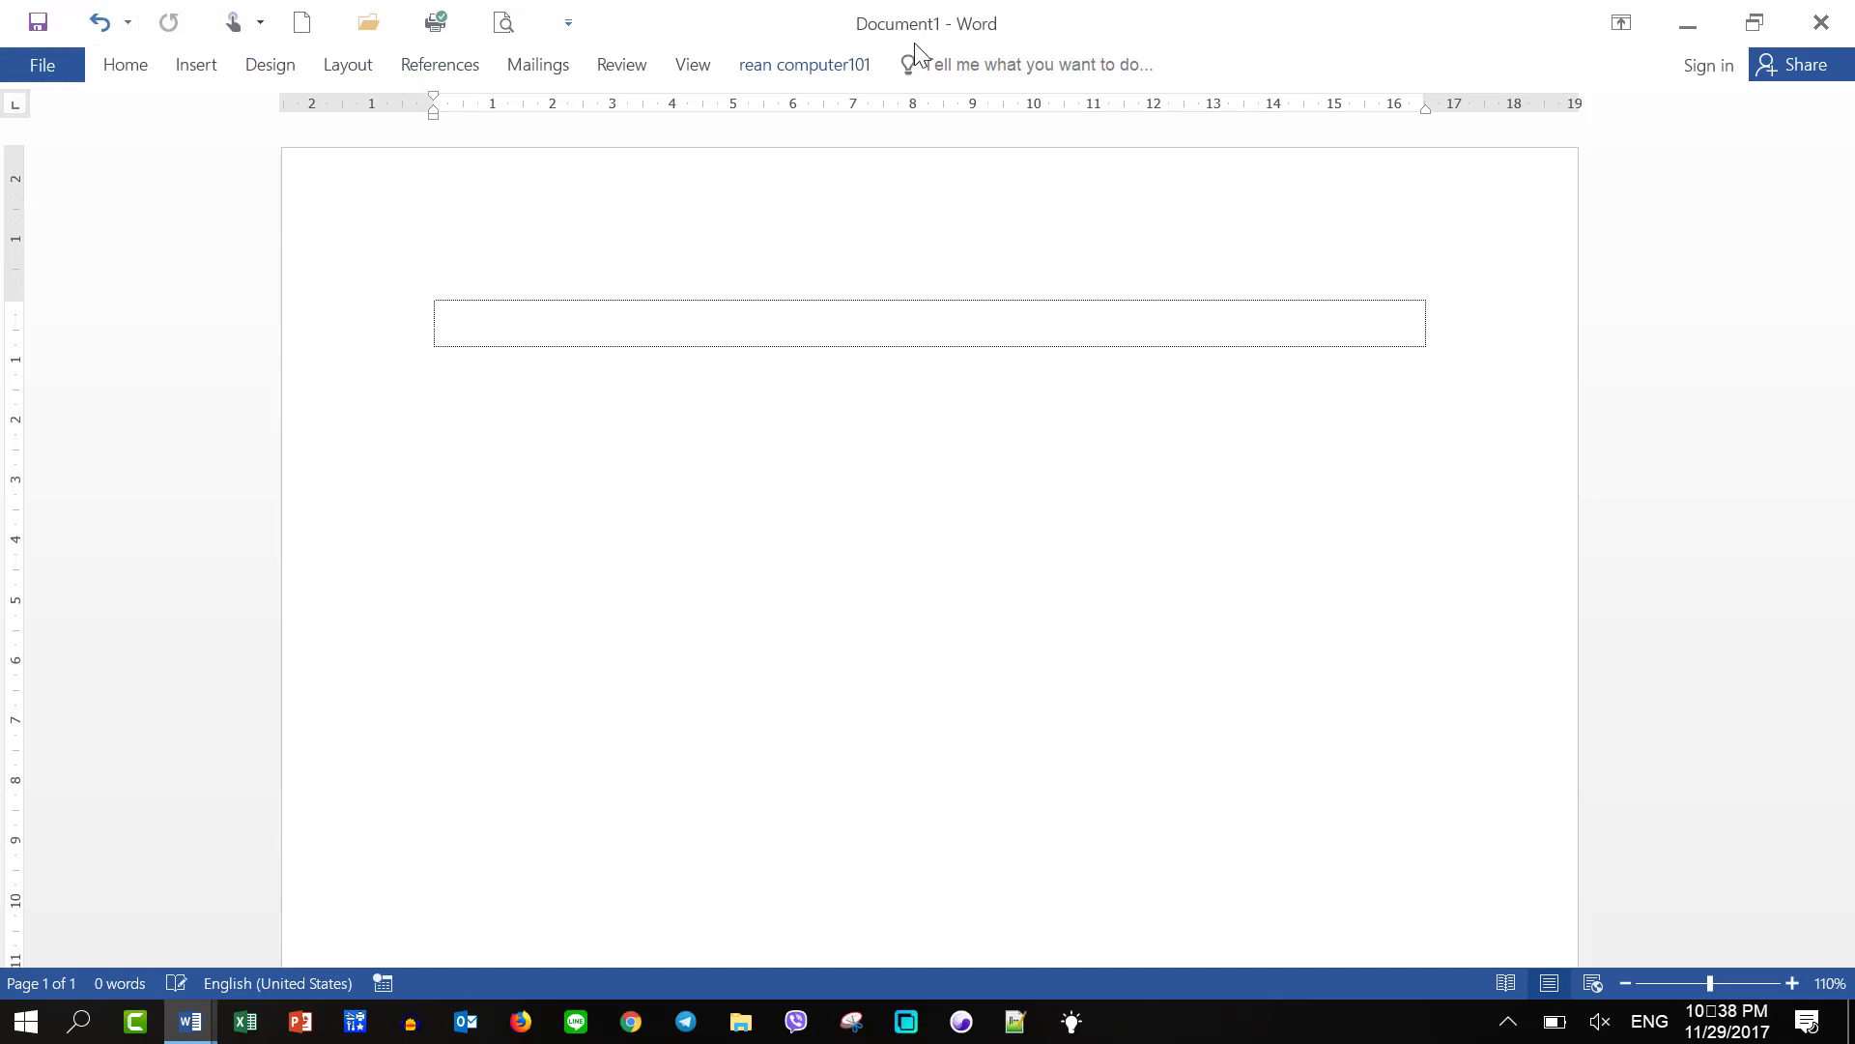
Step: Restore the Office Theme to Dark Gray
left_click(55, 67)
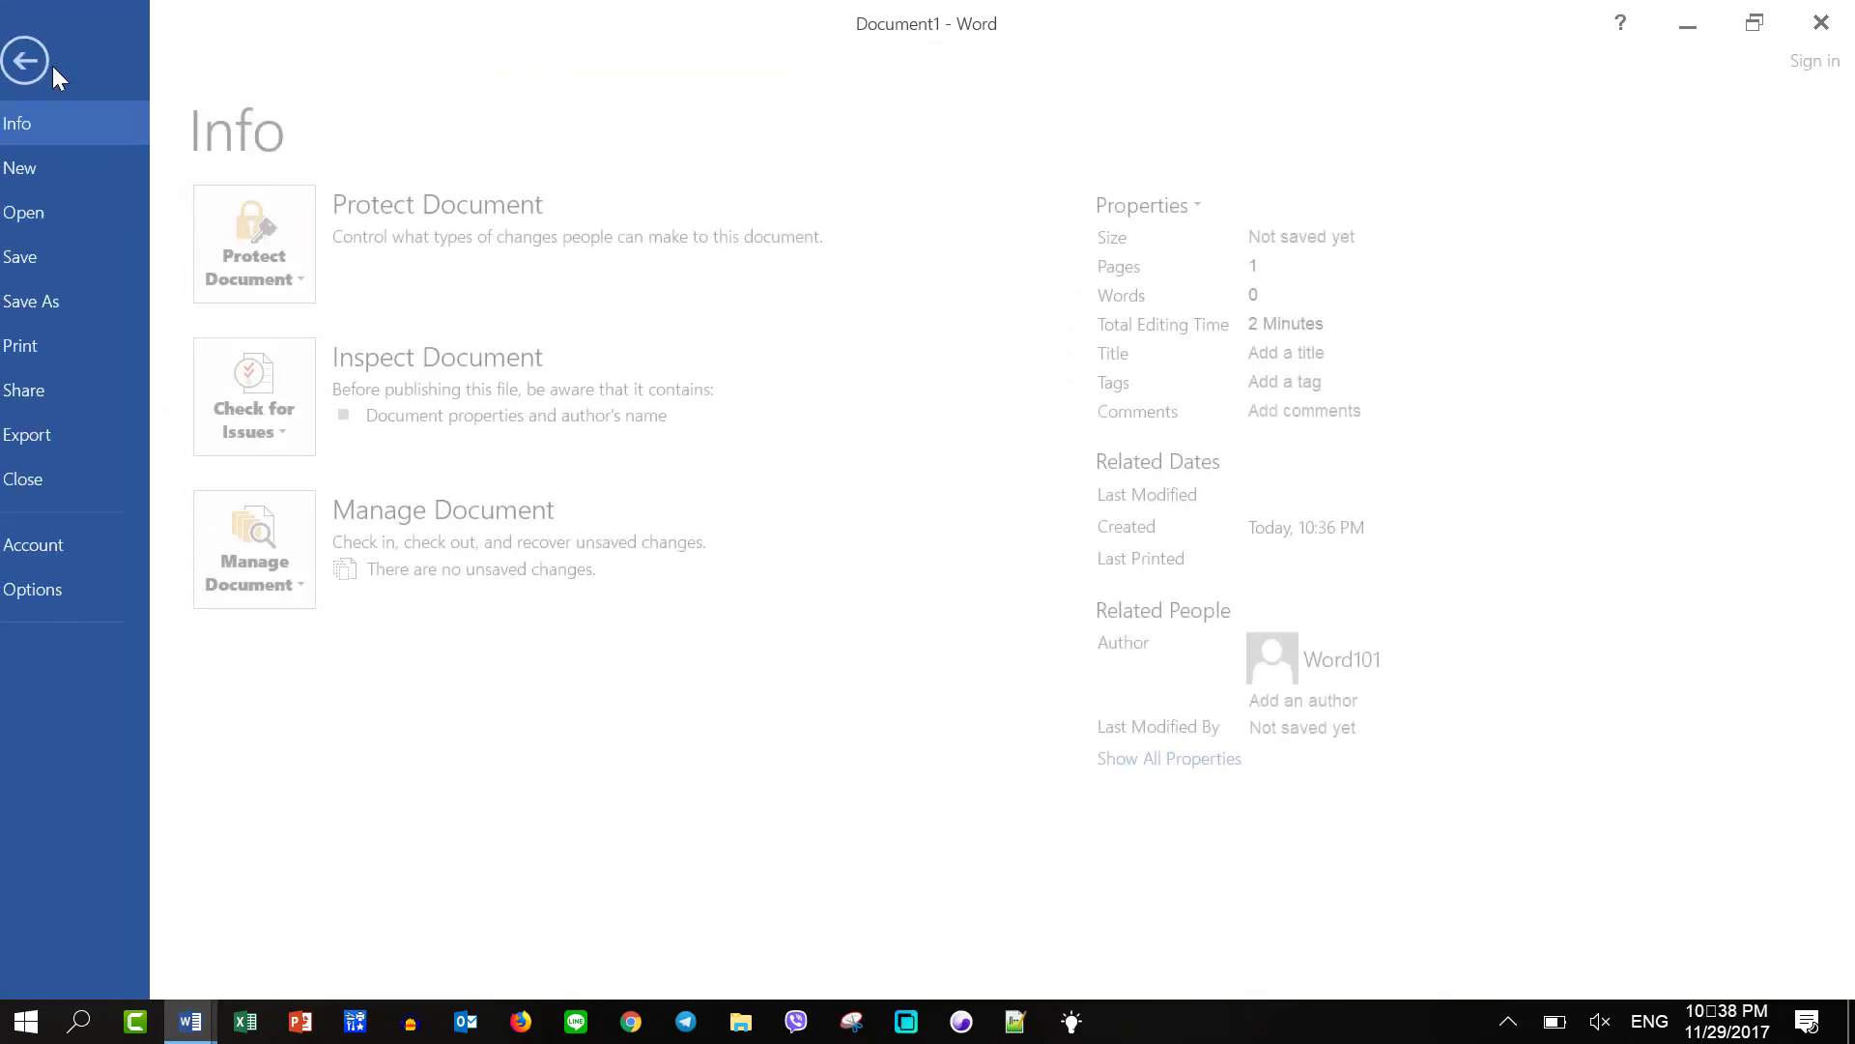
left_click(121, 605)
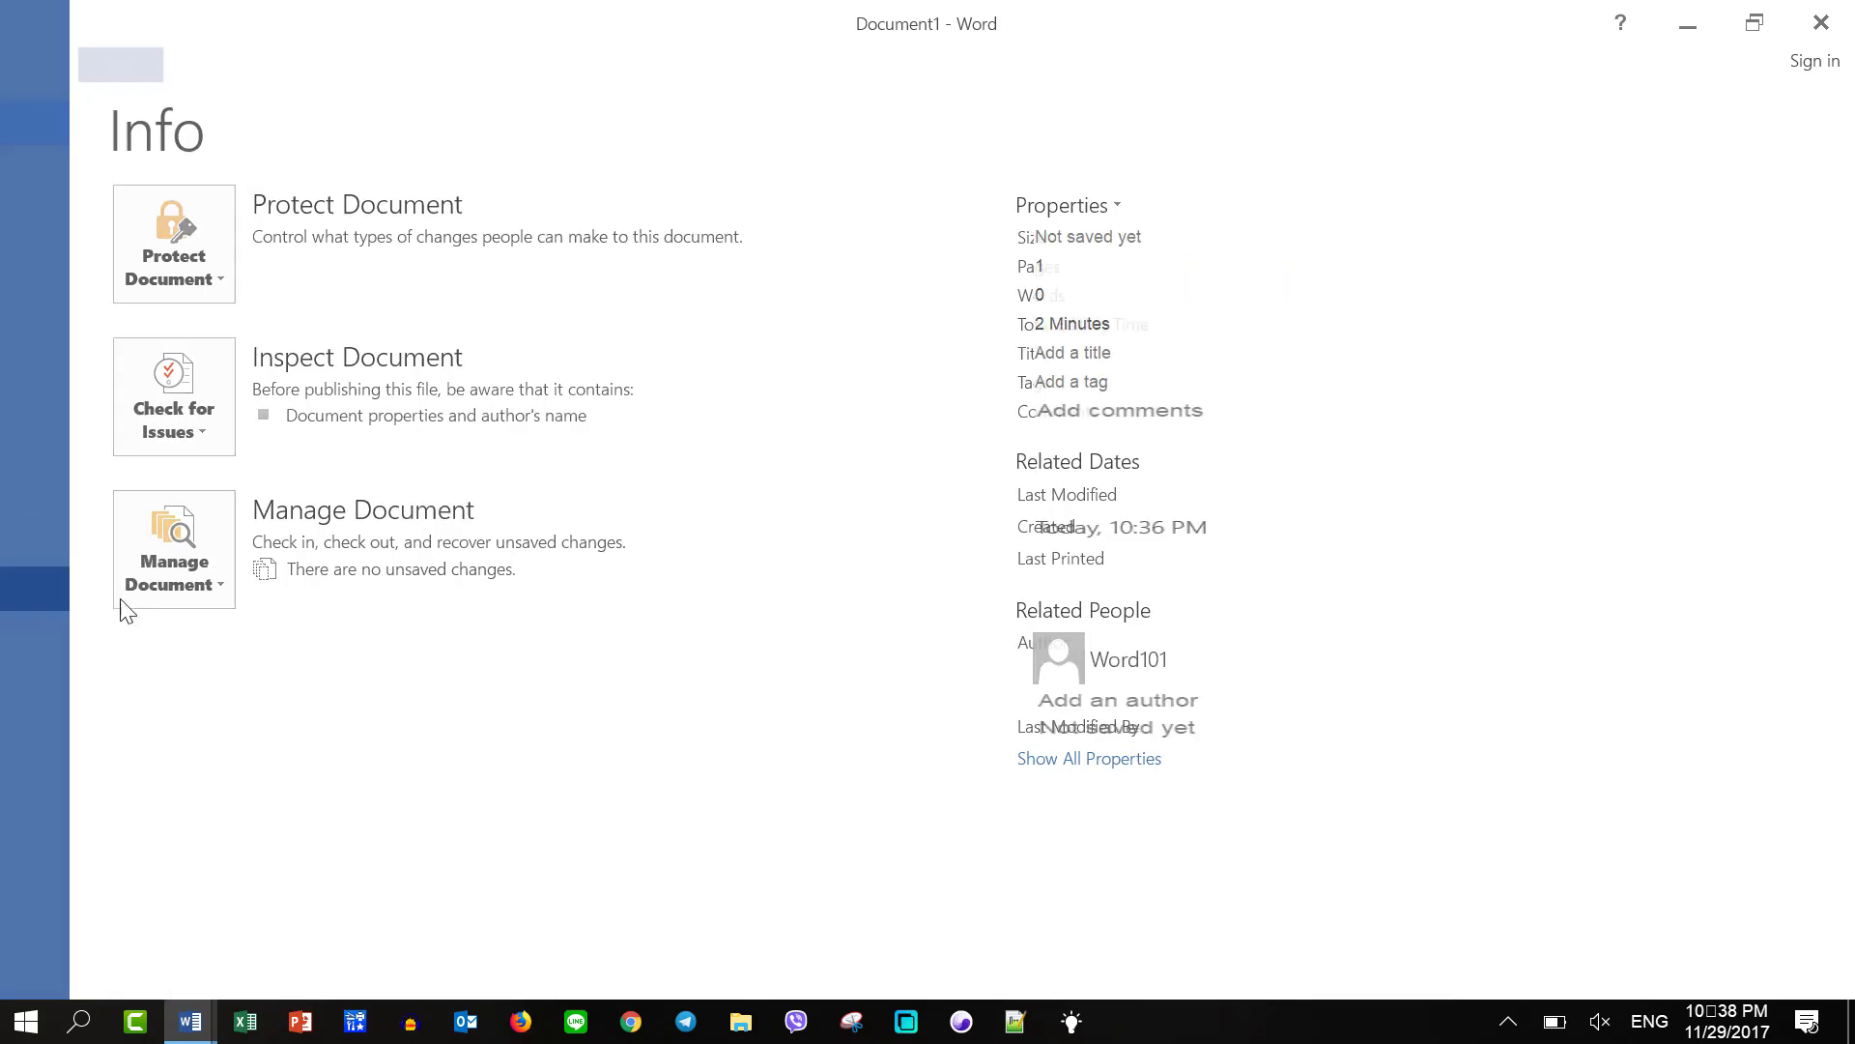
left_click(779, 450)
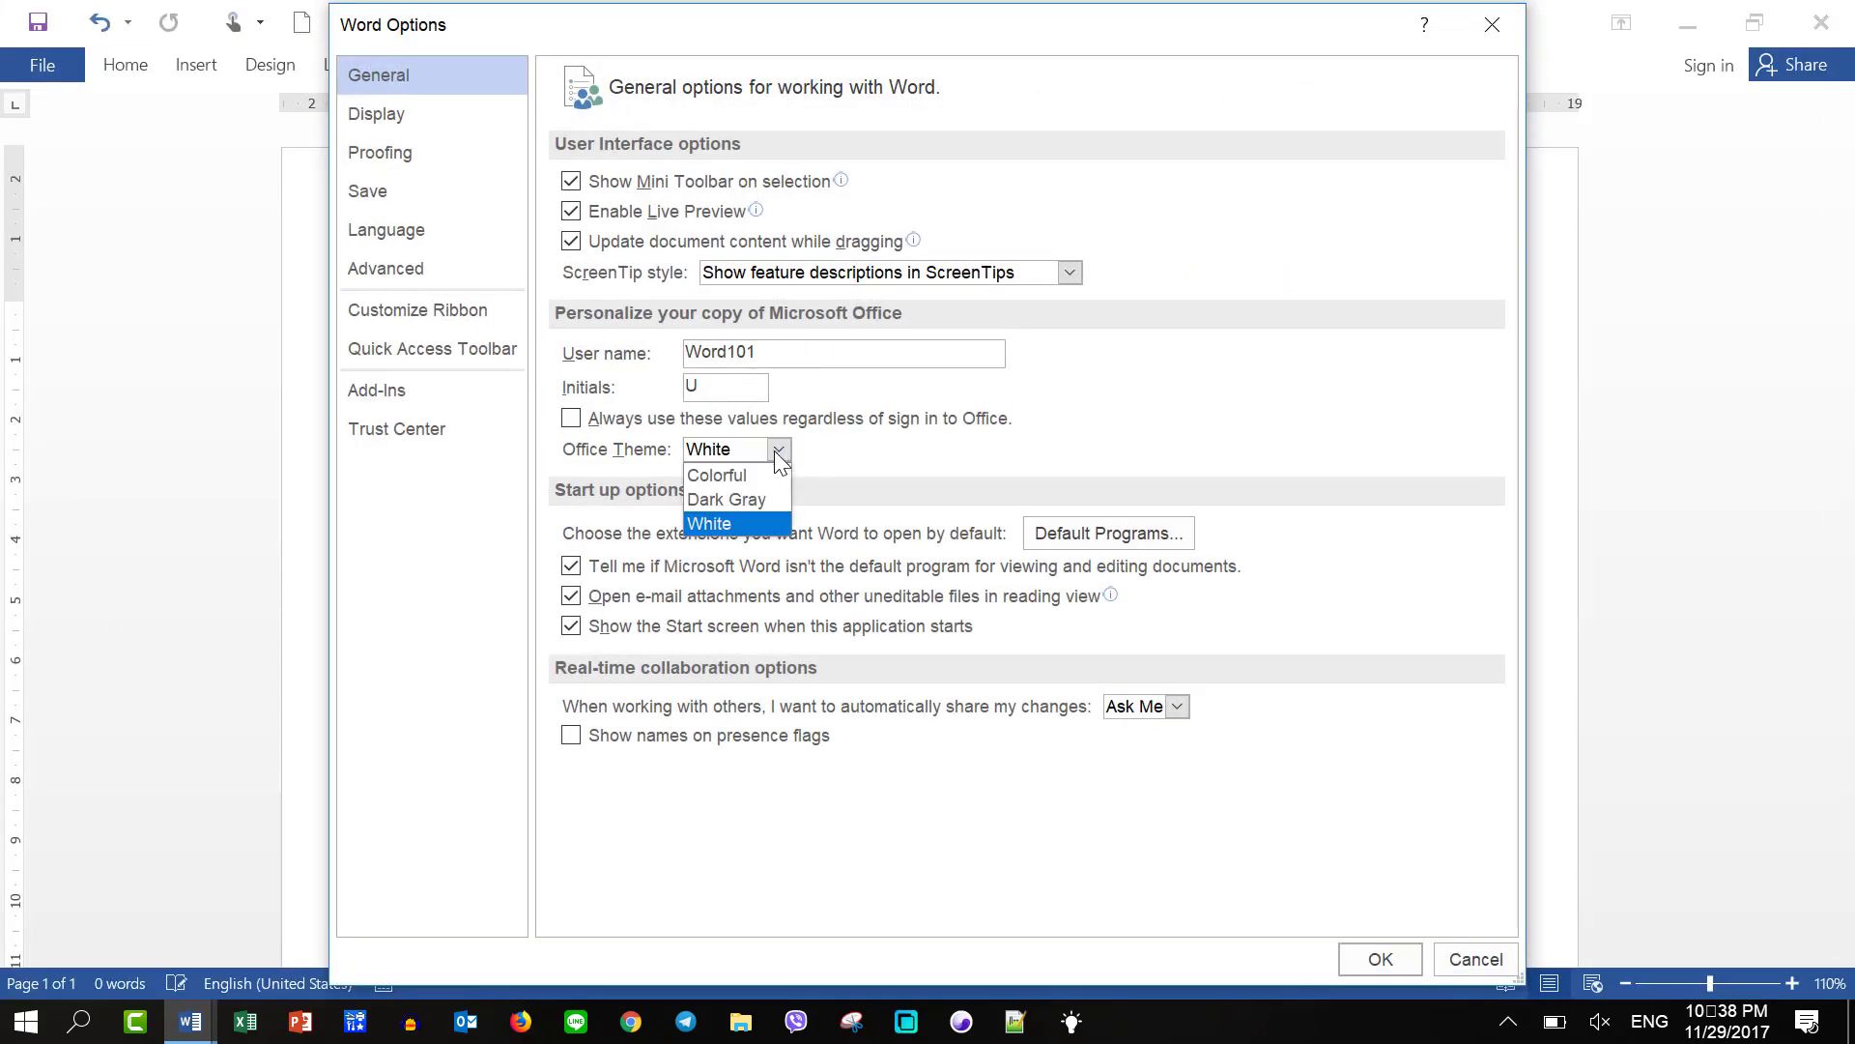
left_click(763, 500)
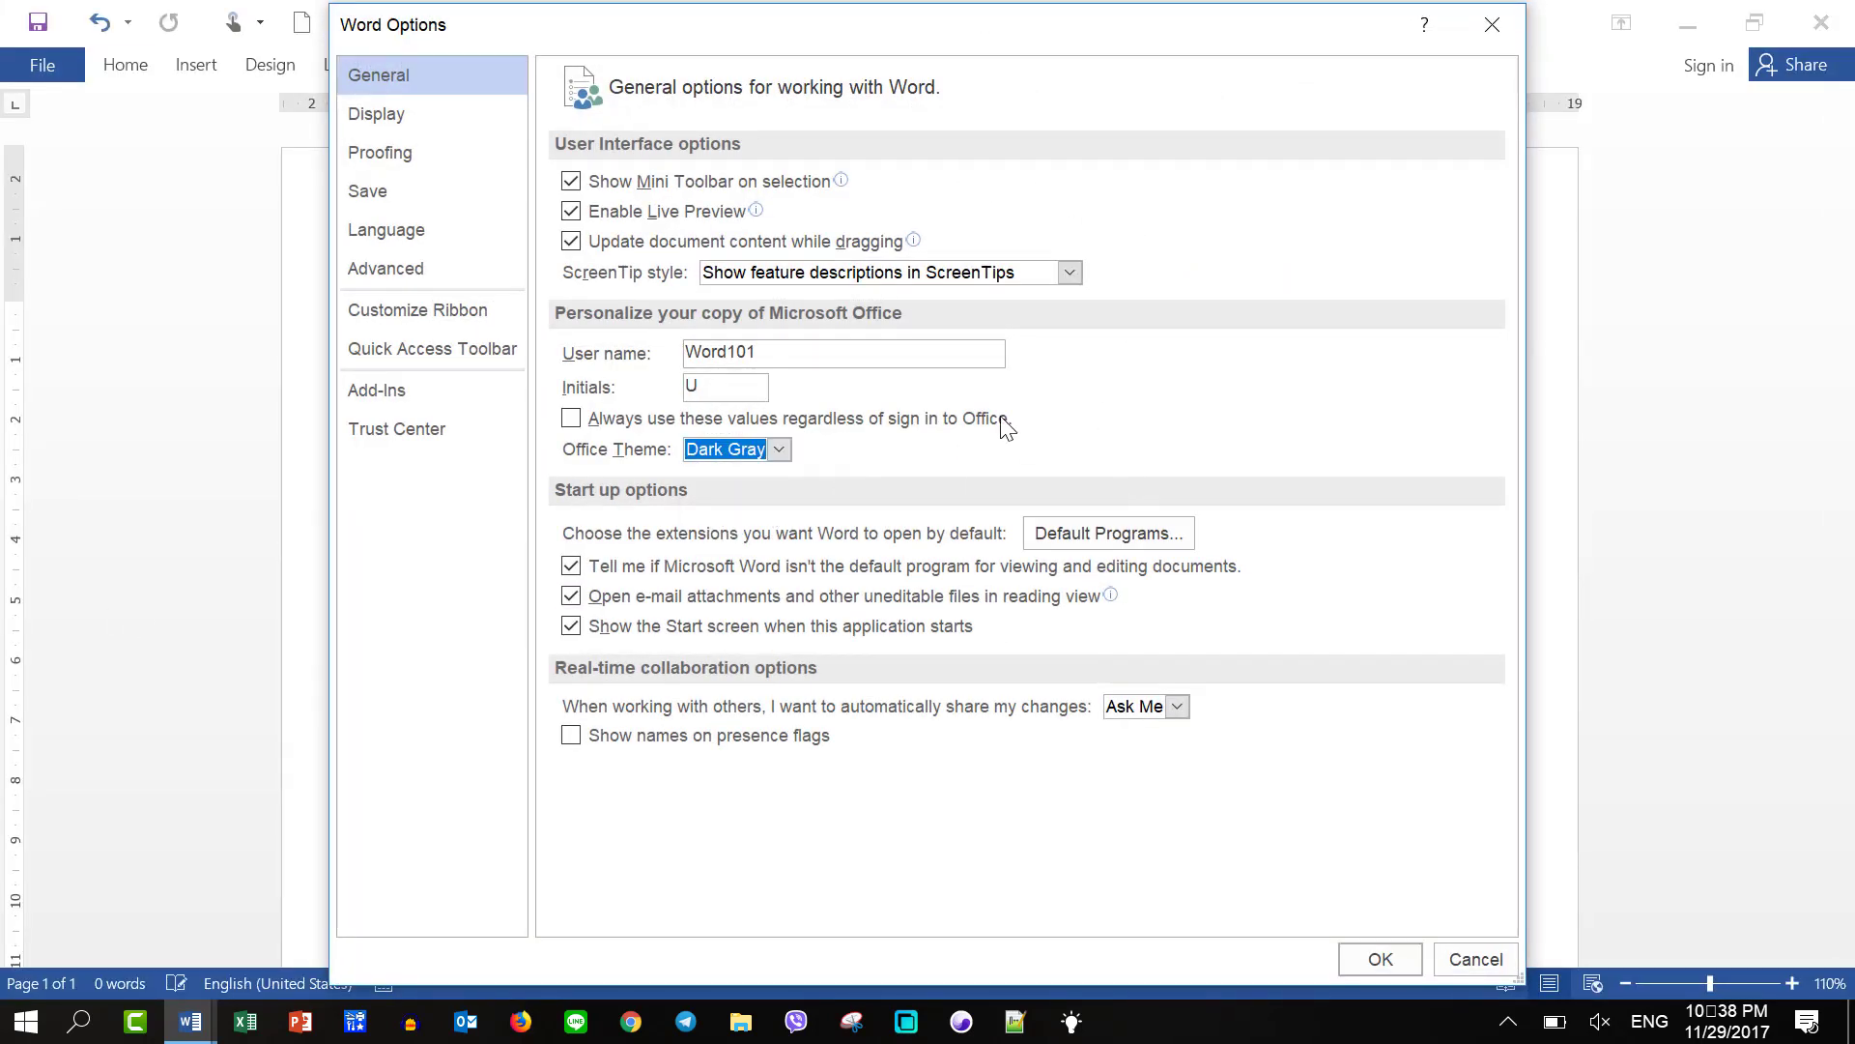
left_click(1380, 960)
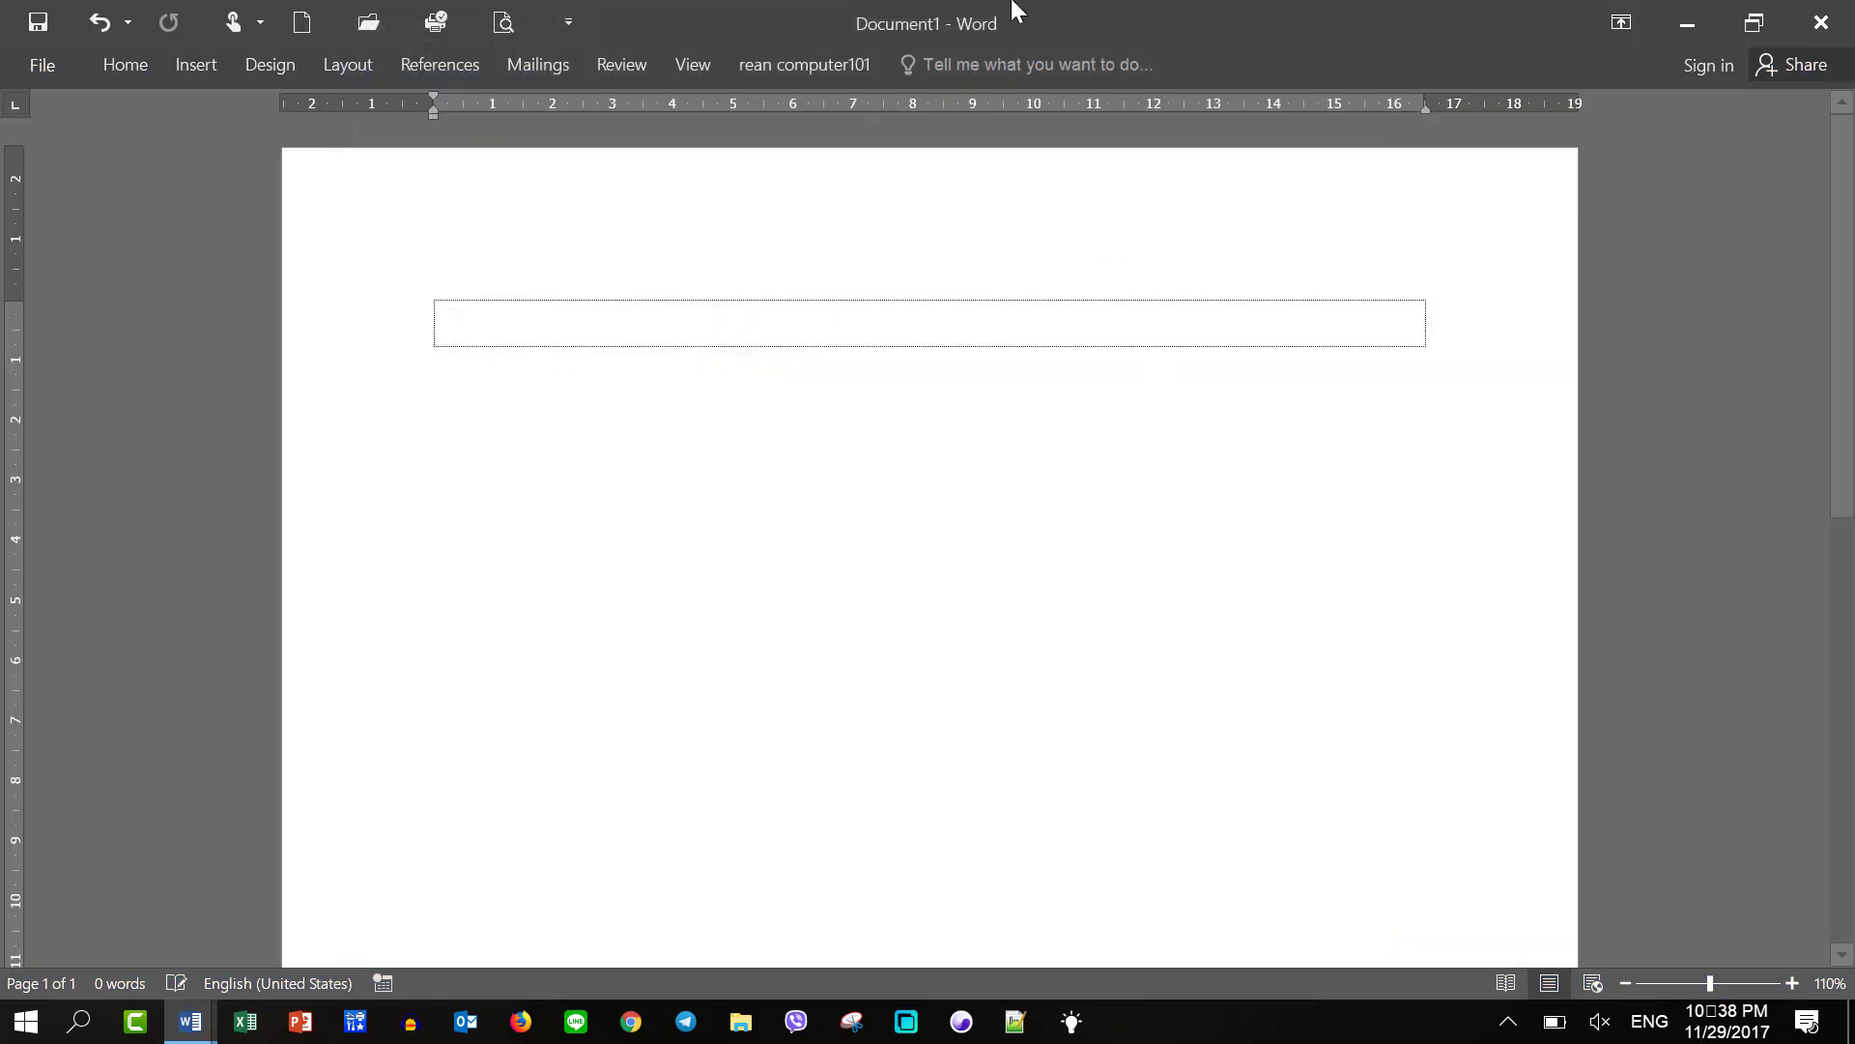
left_click(24, 62)
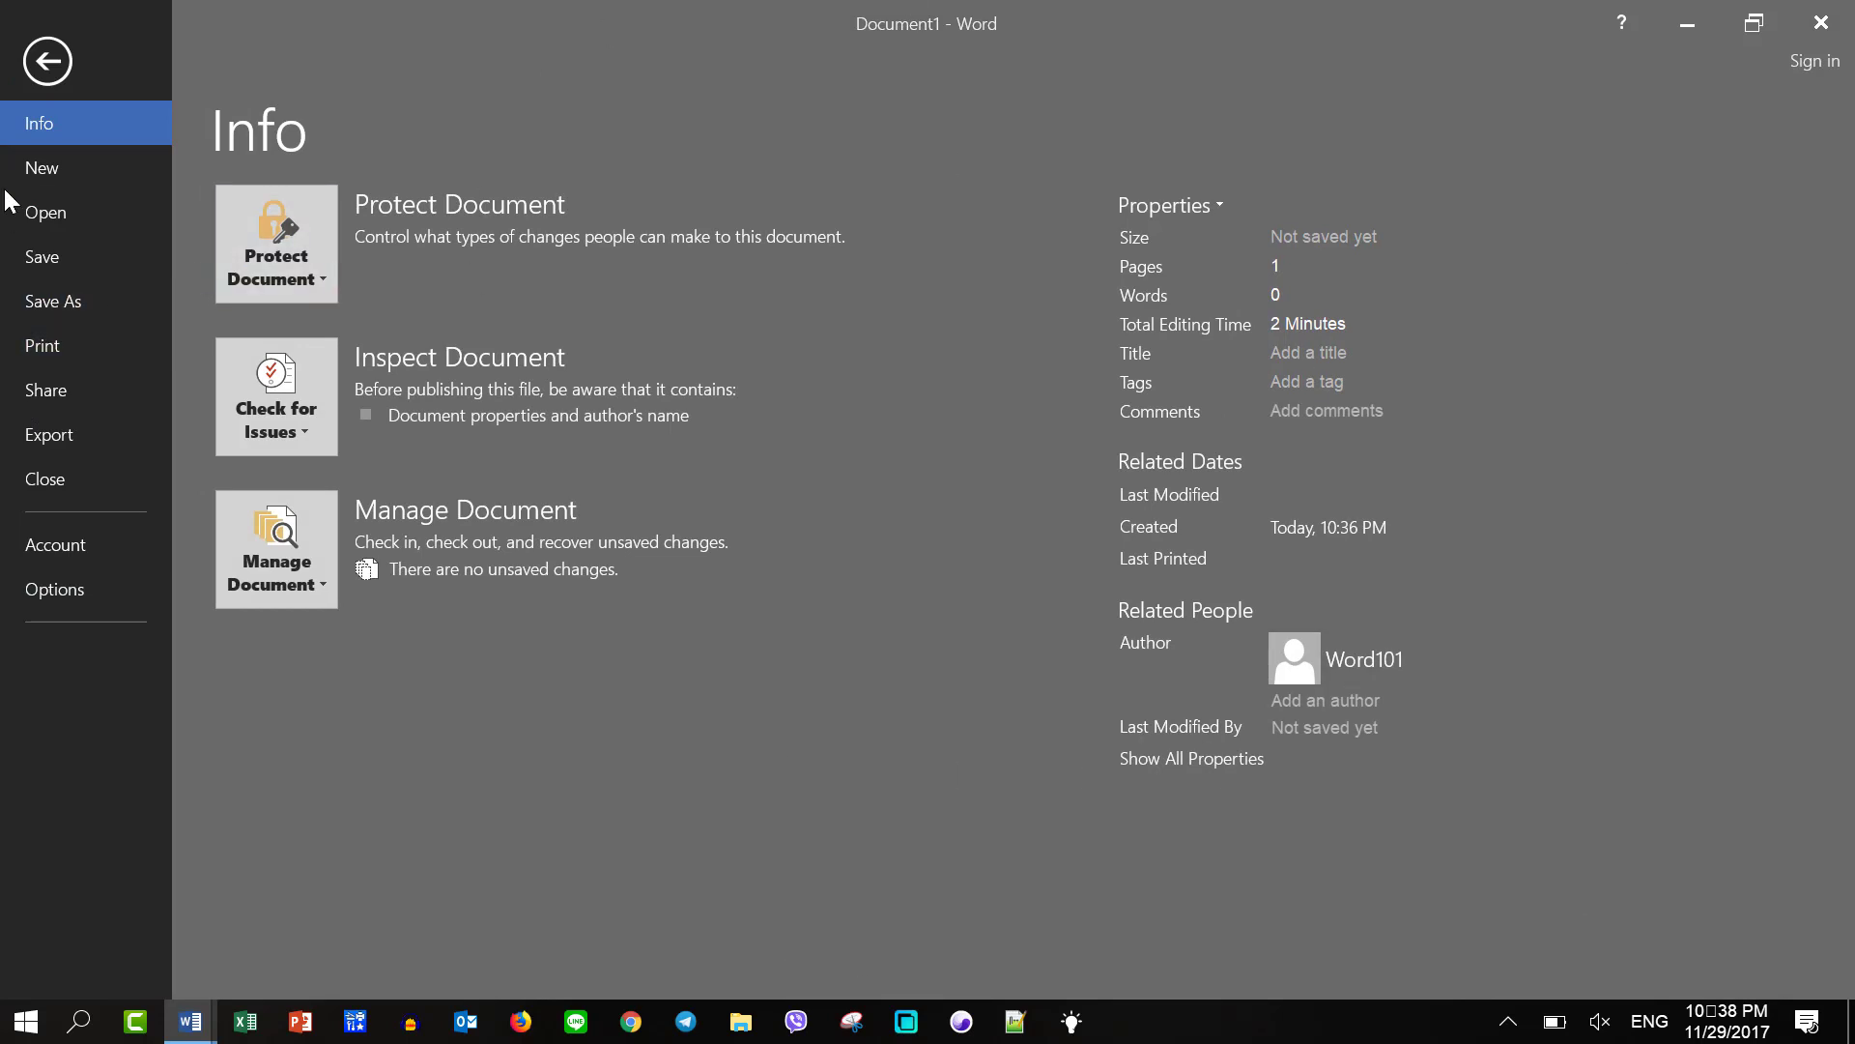
left_click(31, 69)
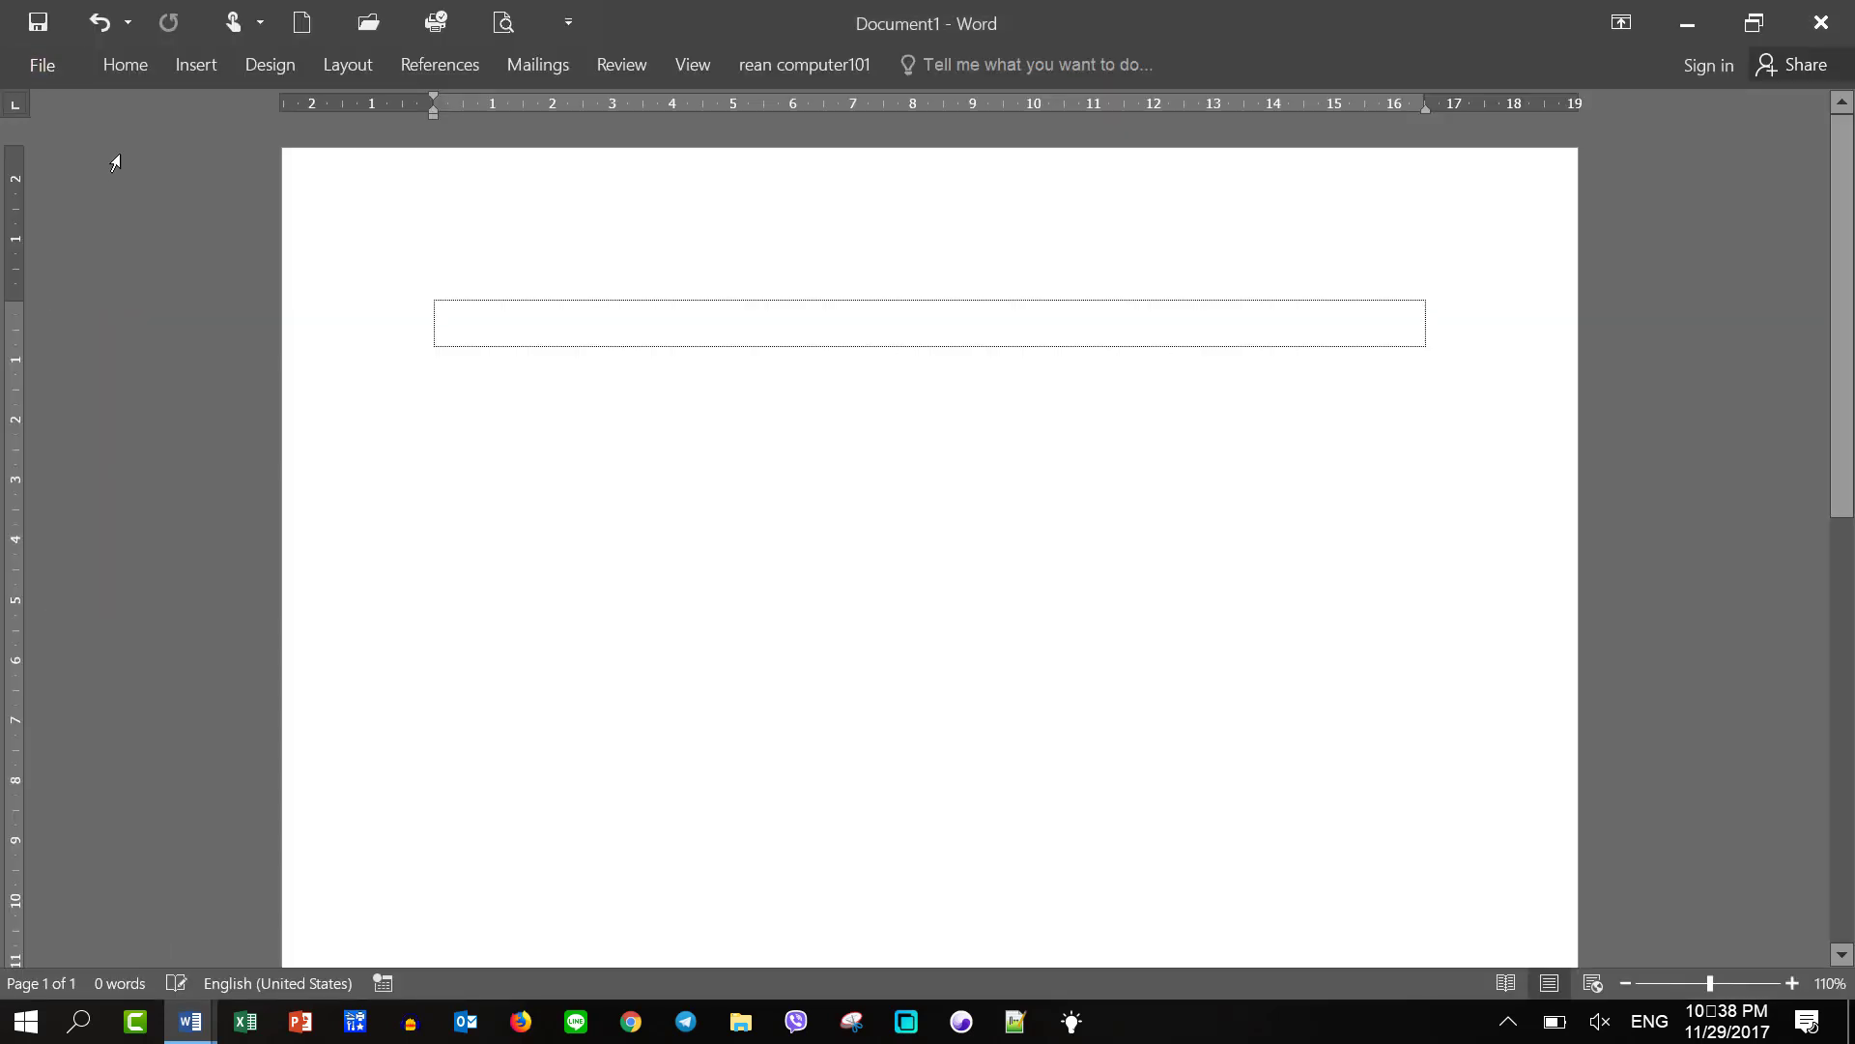